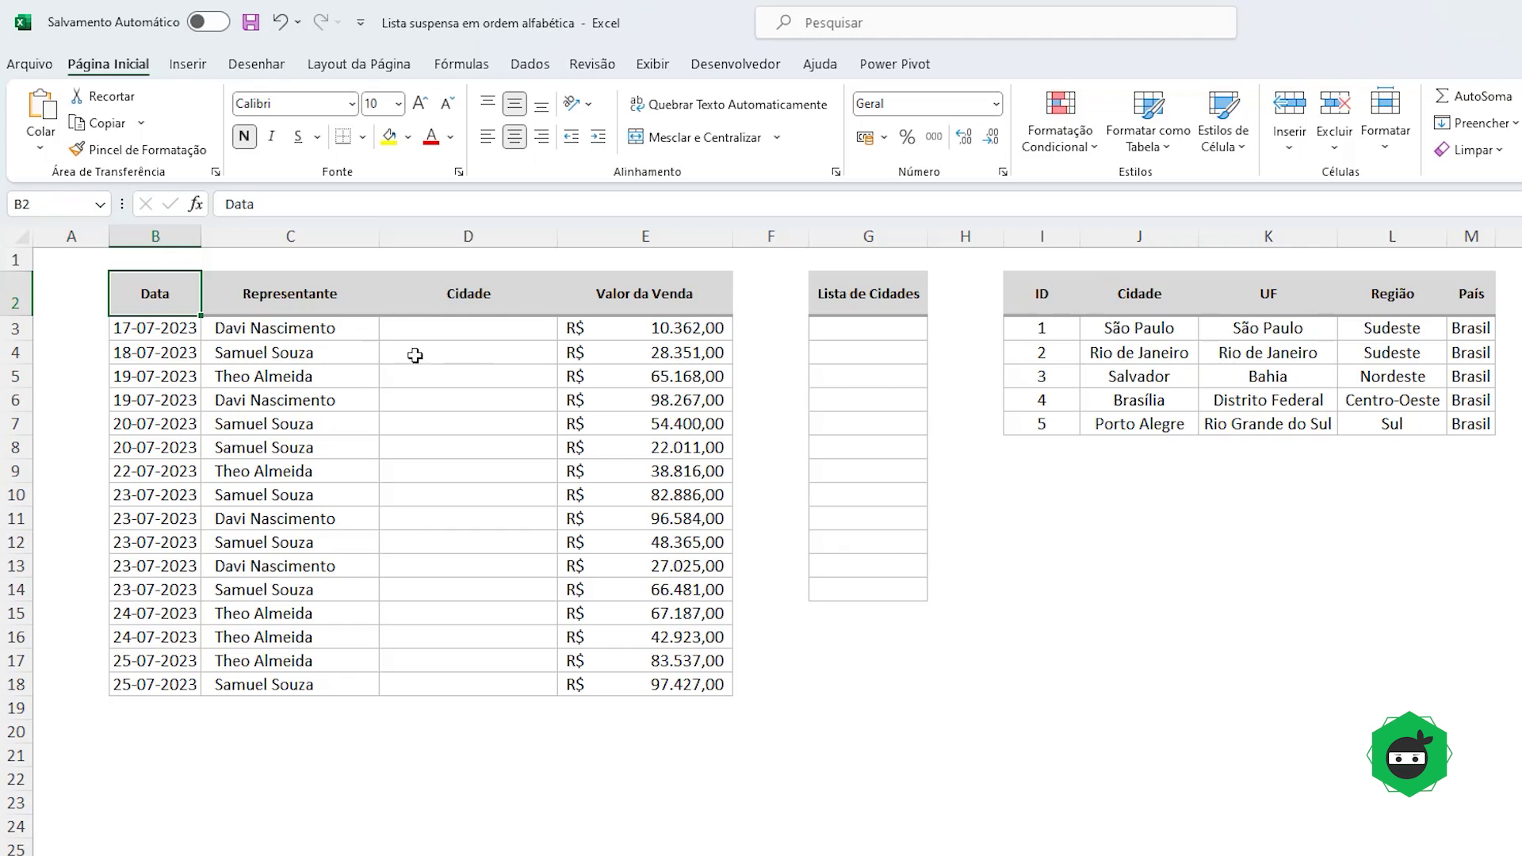
Step: Look over the city names from Brasília to Porto Alegre and the empty sales Cidade column
left_click(1122, 330)
key("ctrl+shift+Down")
left_click(1135, 326)
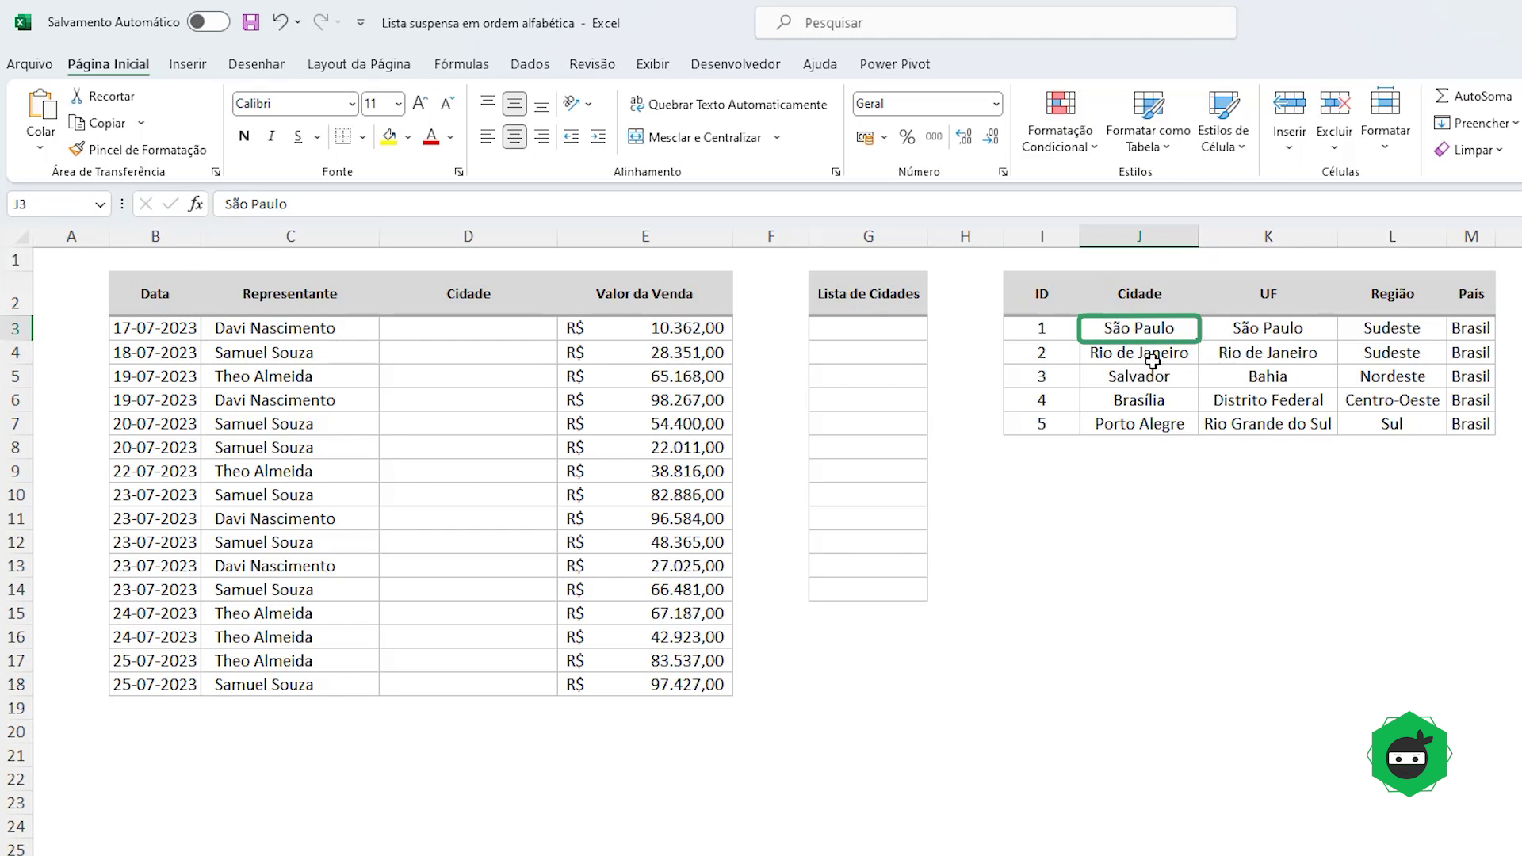
left_click(1147, 354)
left_click(1156, 400)
left_click(1162, 421)
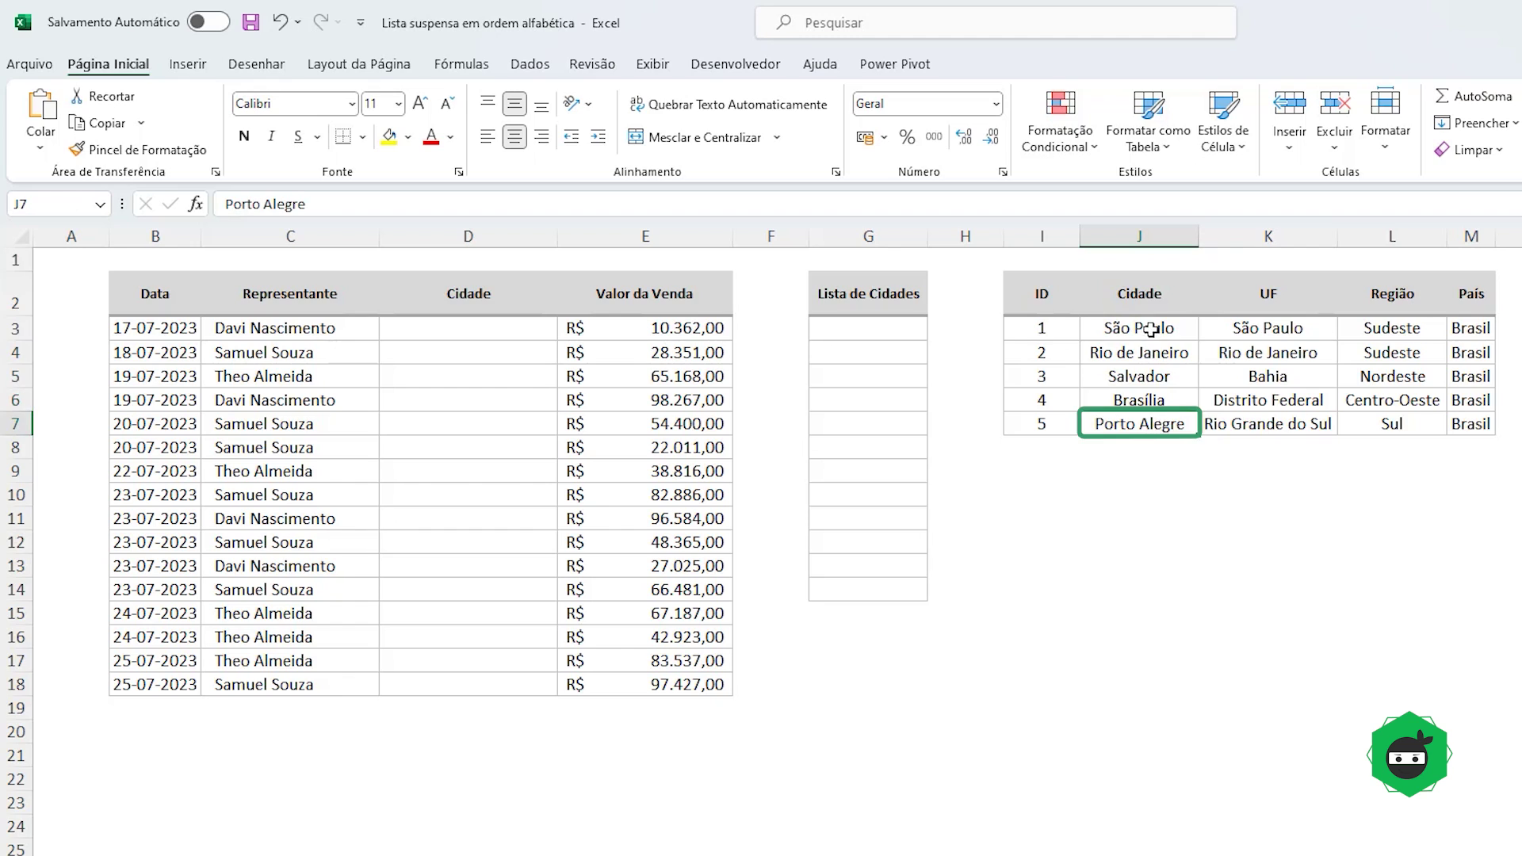
left_click(1150, 329)
key("ctrl+shift+Down")
left_click(441, 334)
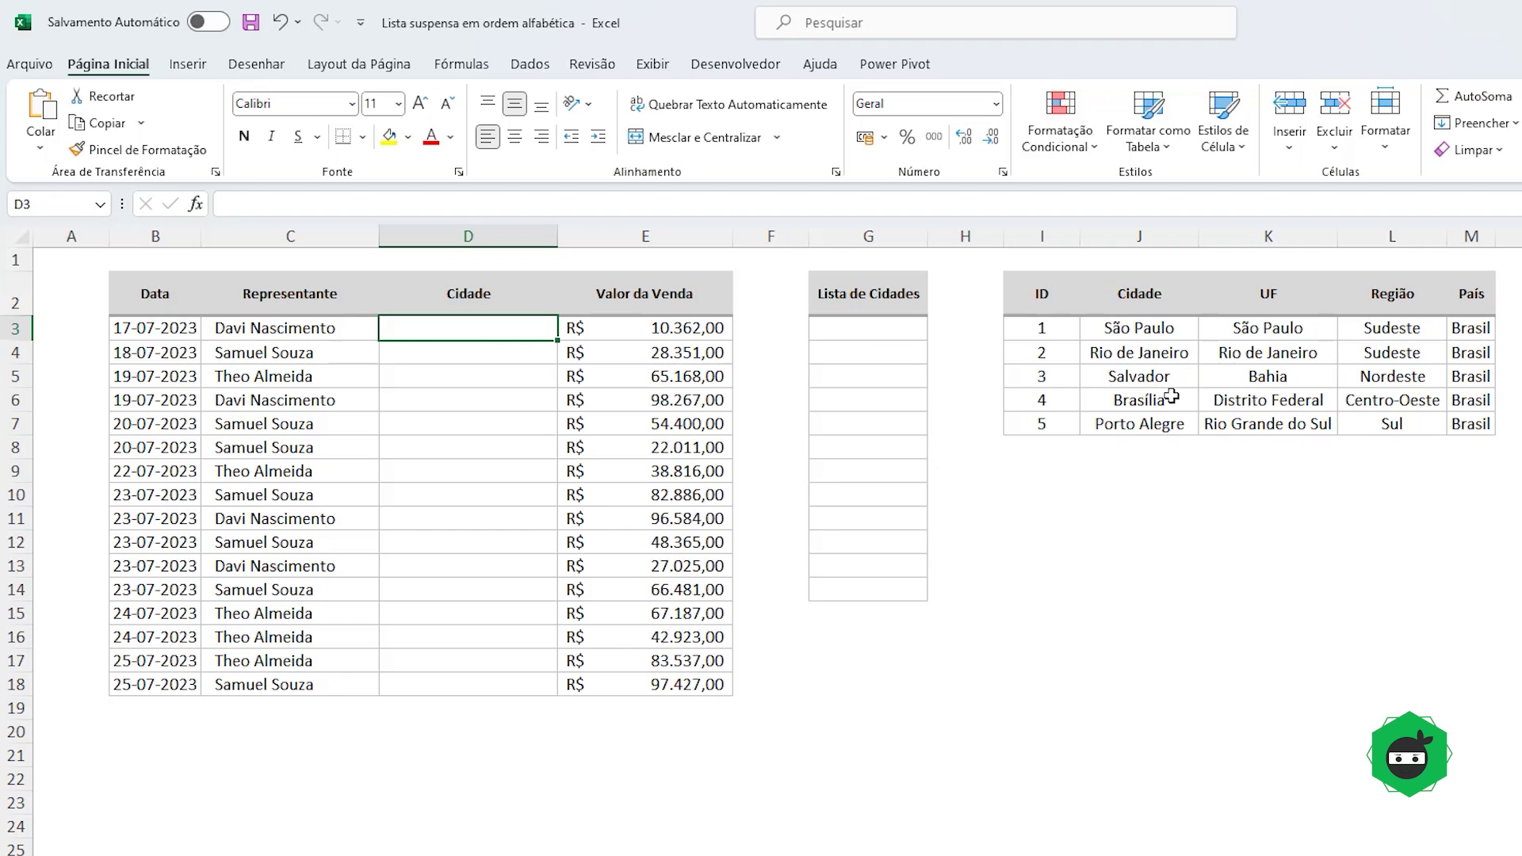
left_click(1141, 357)
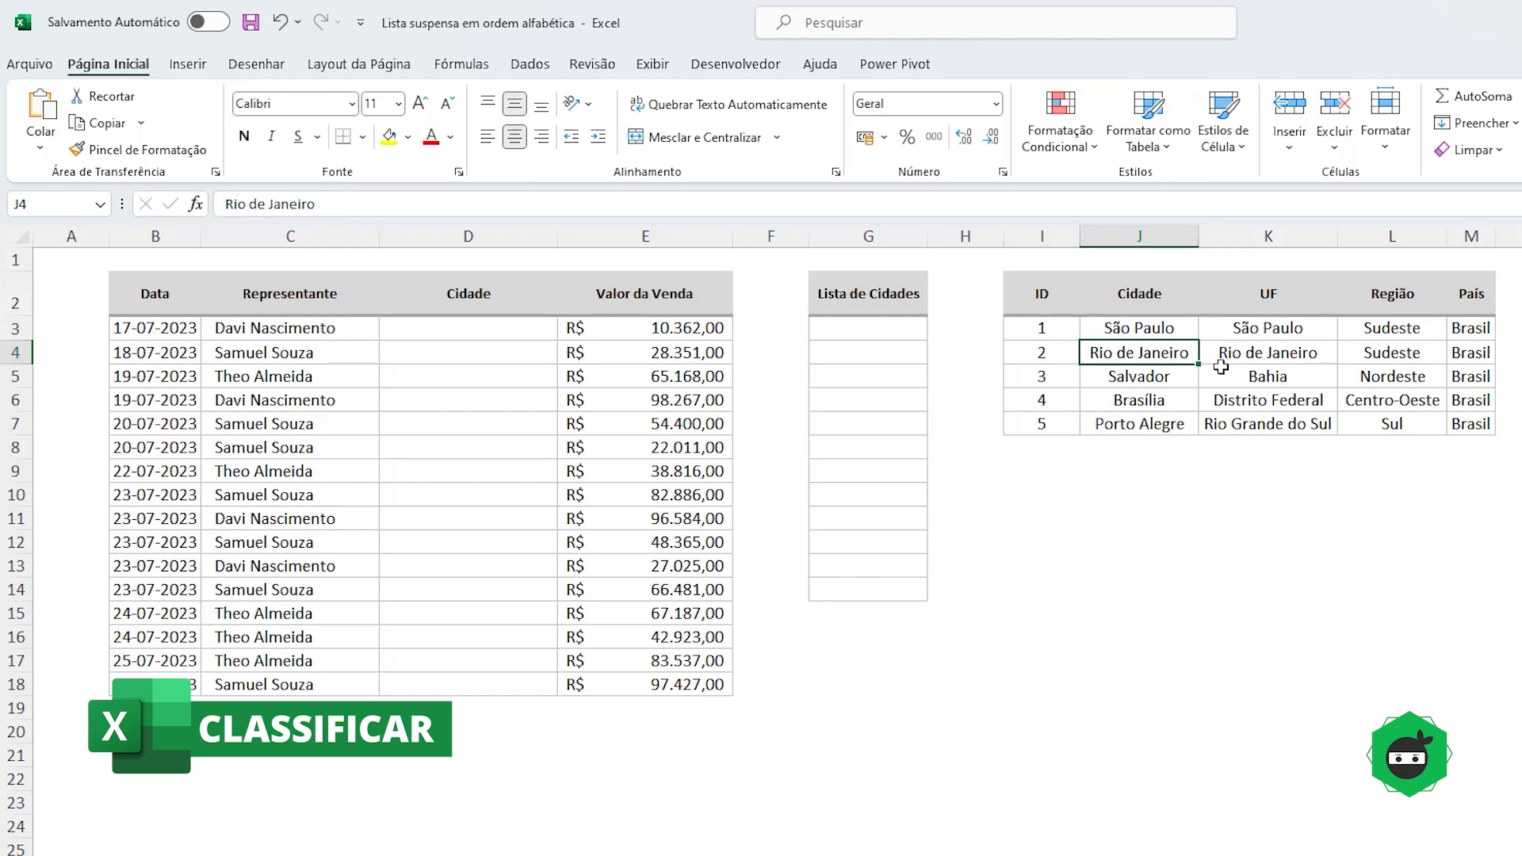
Step: Format the city data I2:M7 as a table with headers using the first Média style
left_click(1248, 356)
left_click(1137, 127)
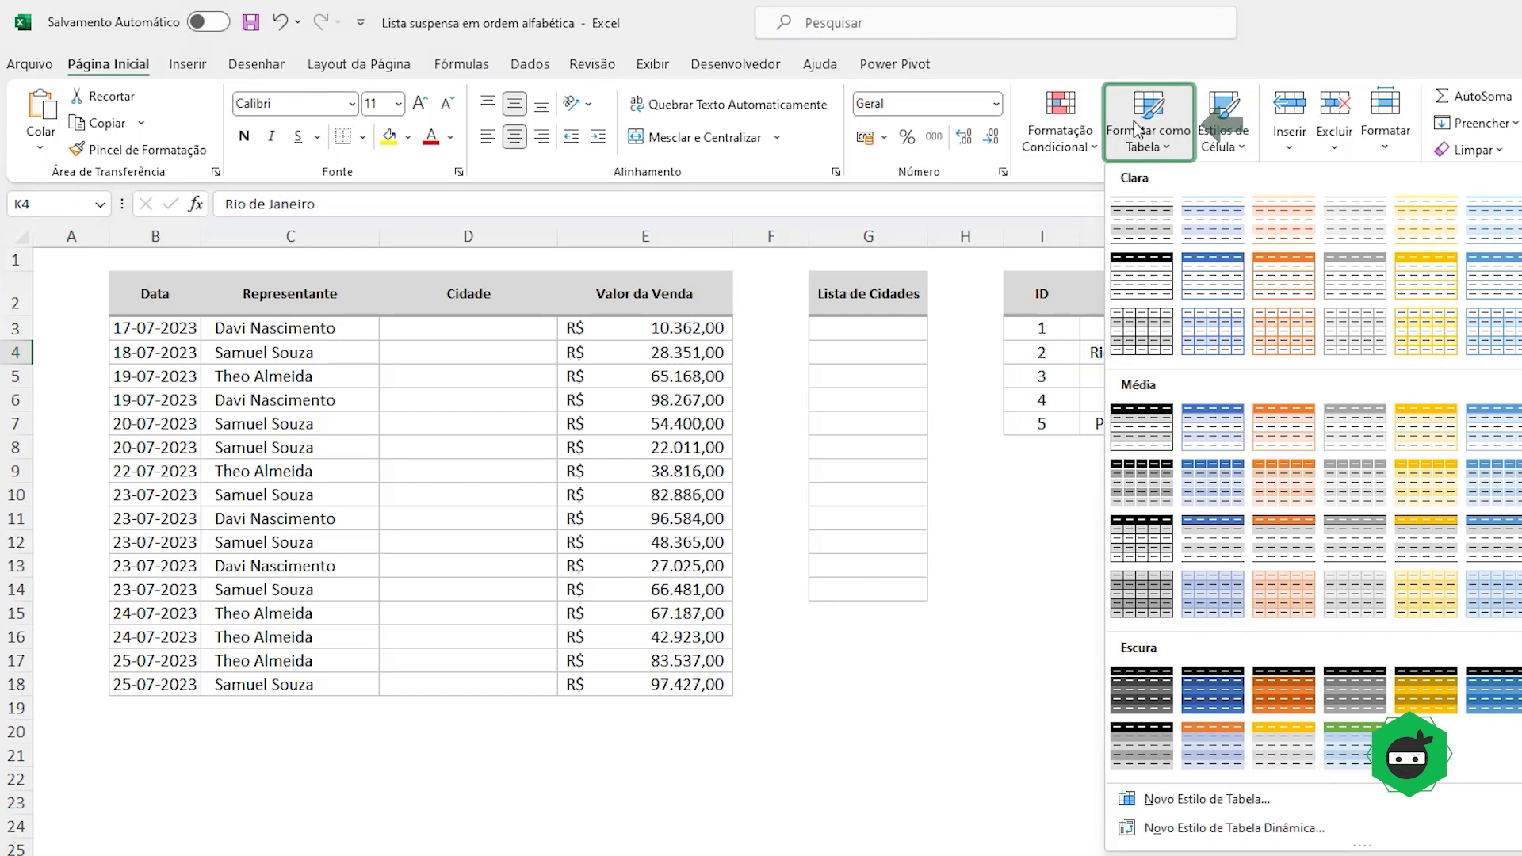
left_click(1145, 135)
left_click(1133, 352)
left_click_drag(1013, 298, 1459, 428)
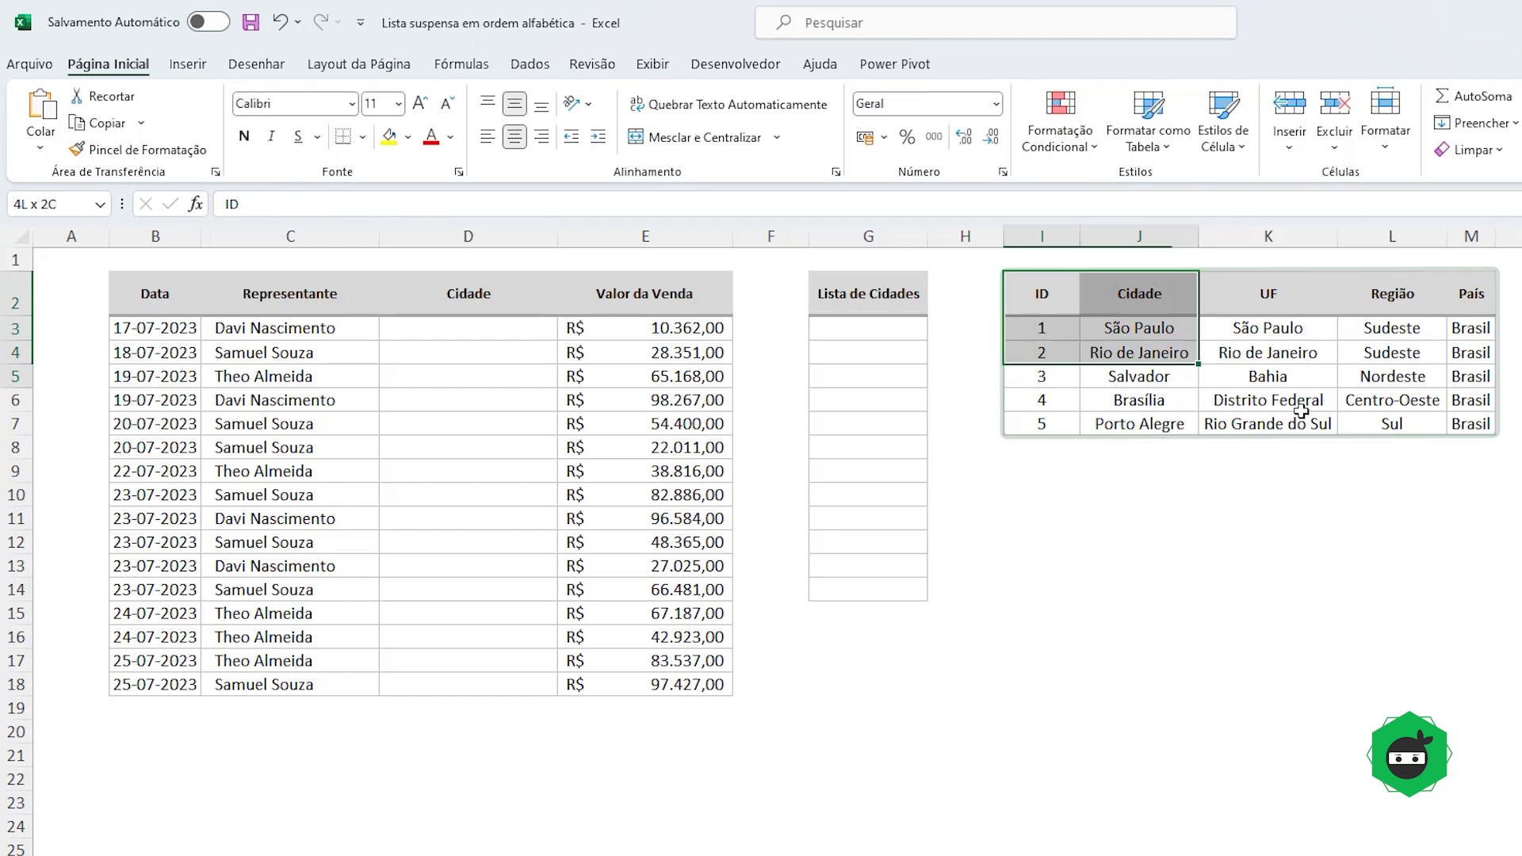
left_click(1258, 349)
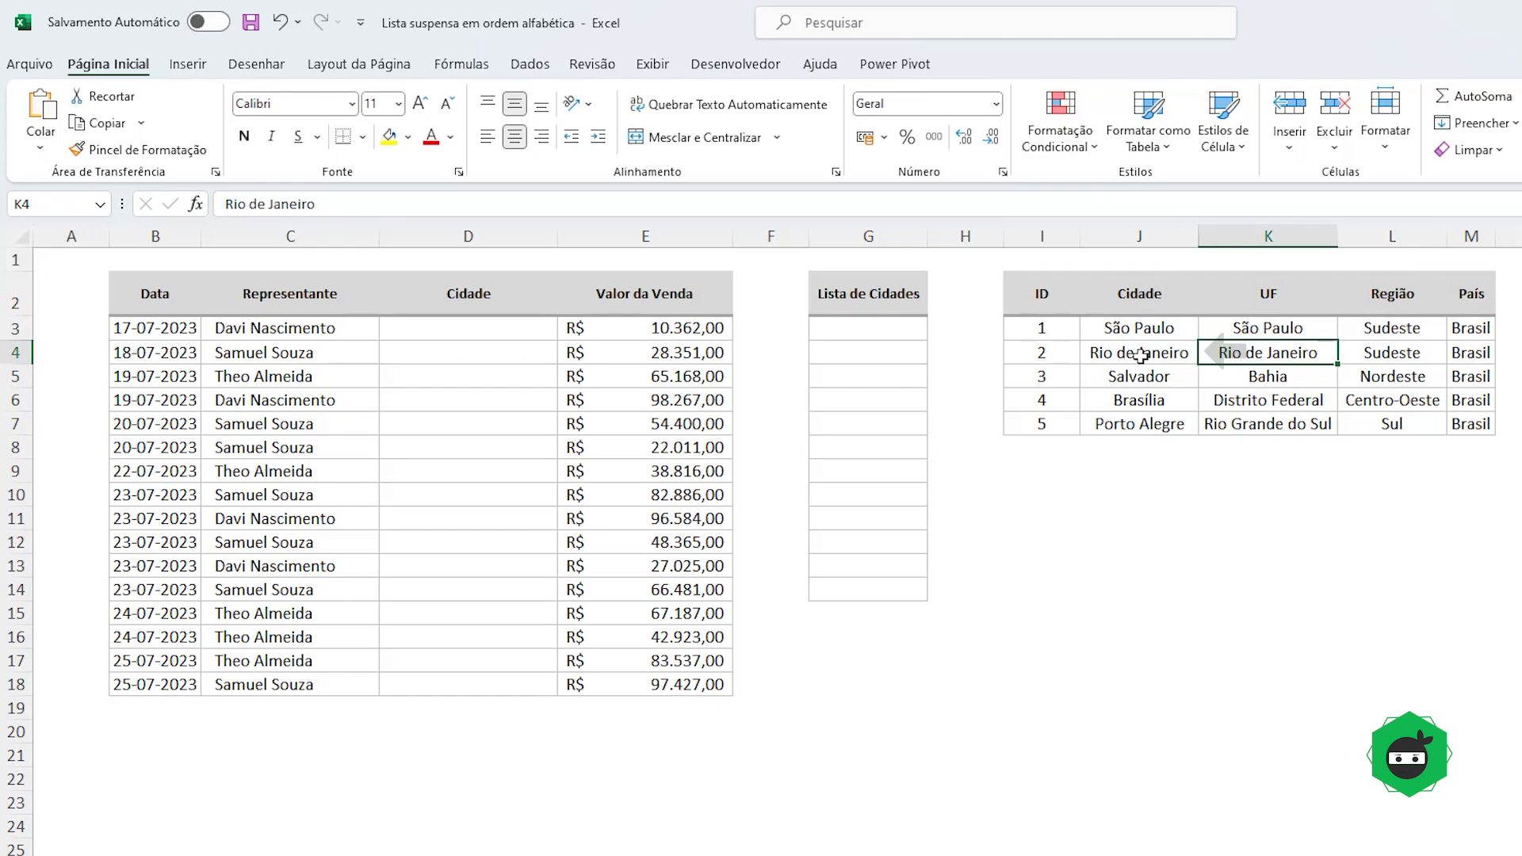
left_click(1142, 357)
left_click(1260, 374)
left_click(1148, 127)
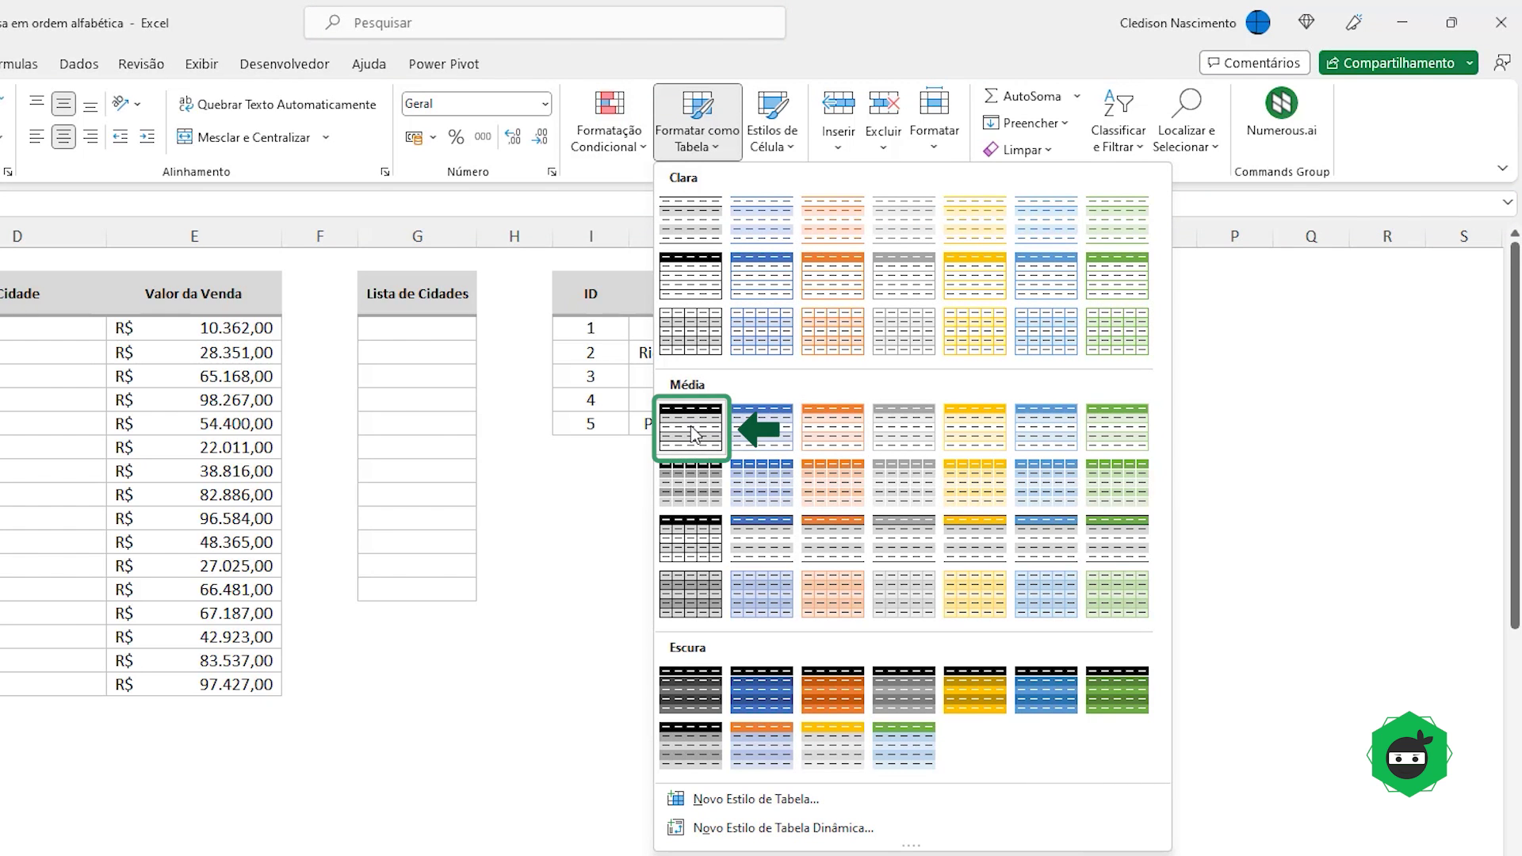
left_click(690, 432)
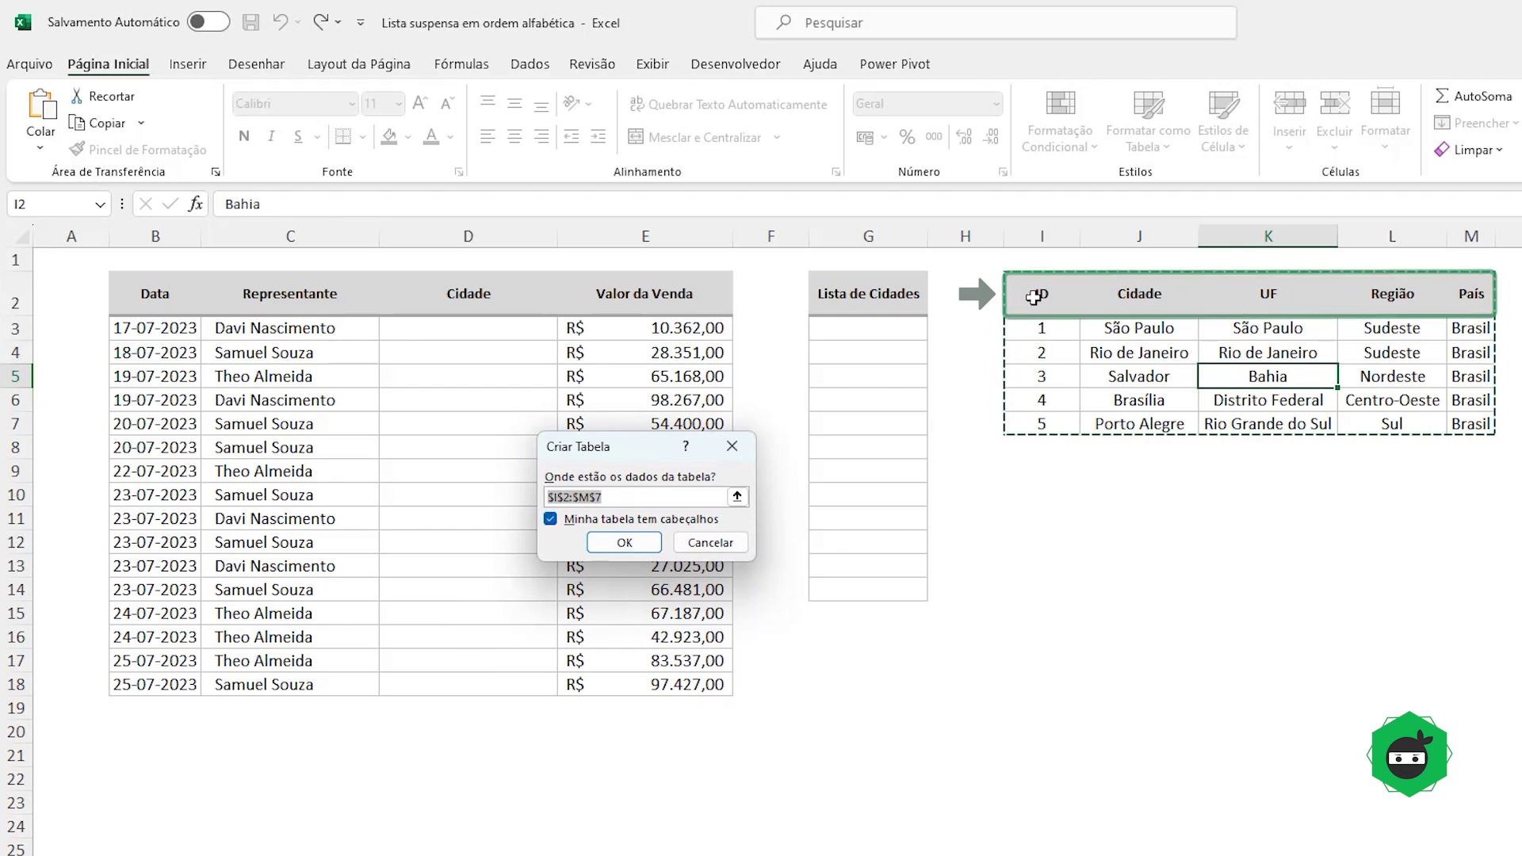
left_click(625, 542)
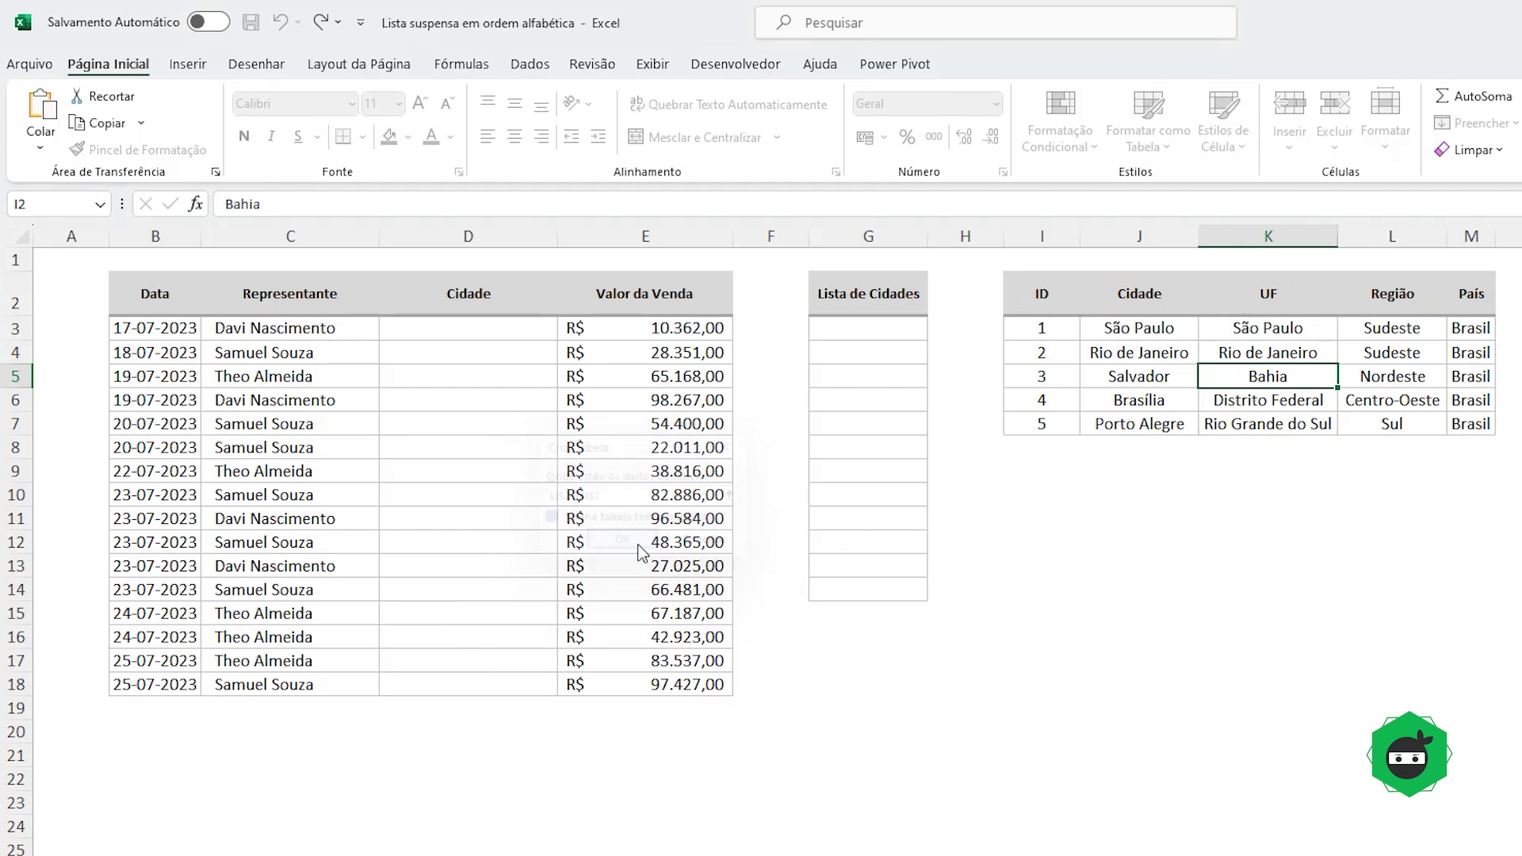
Step: Apply the plainest light table style and turn off the filter buttons
left_click(1172, 379)
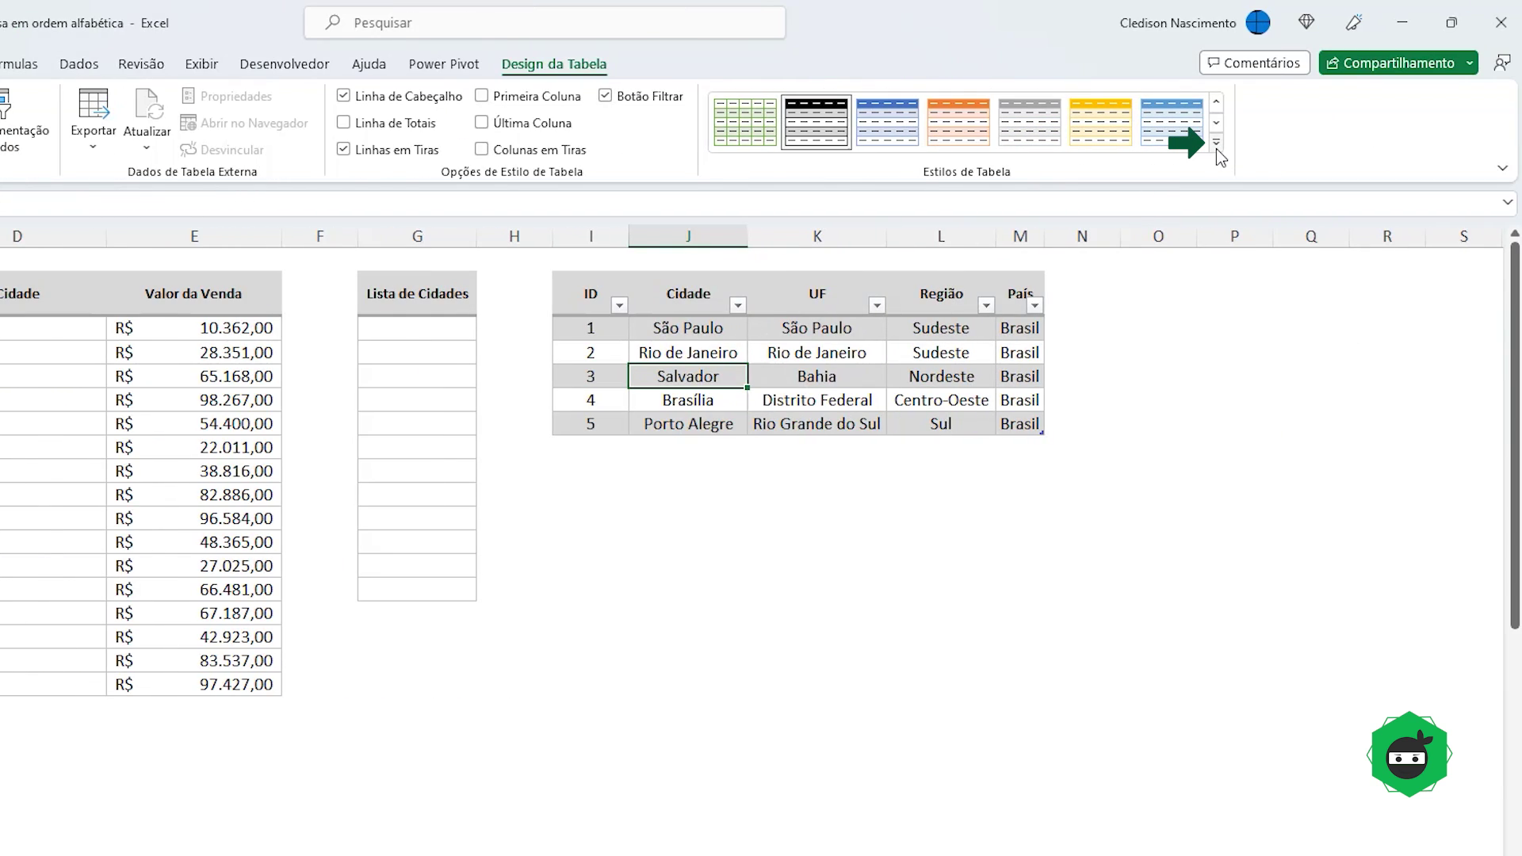
left_click(1216, 143)
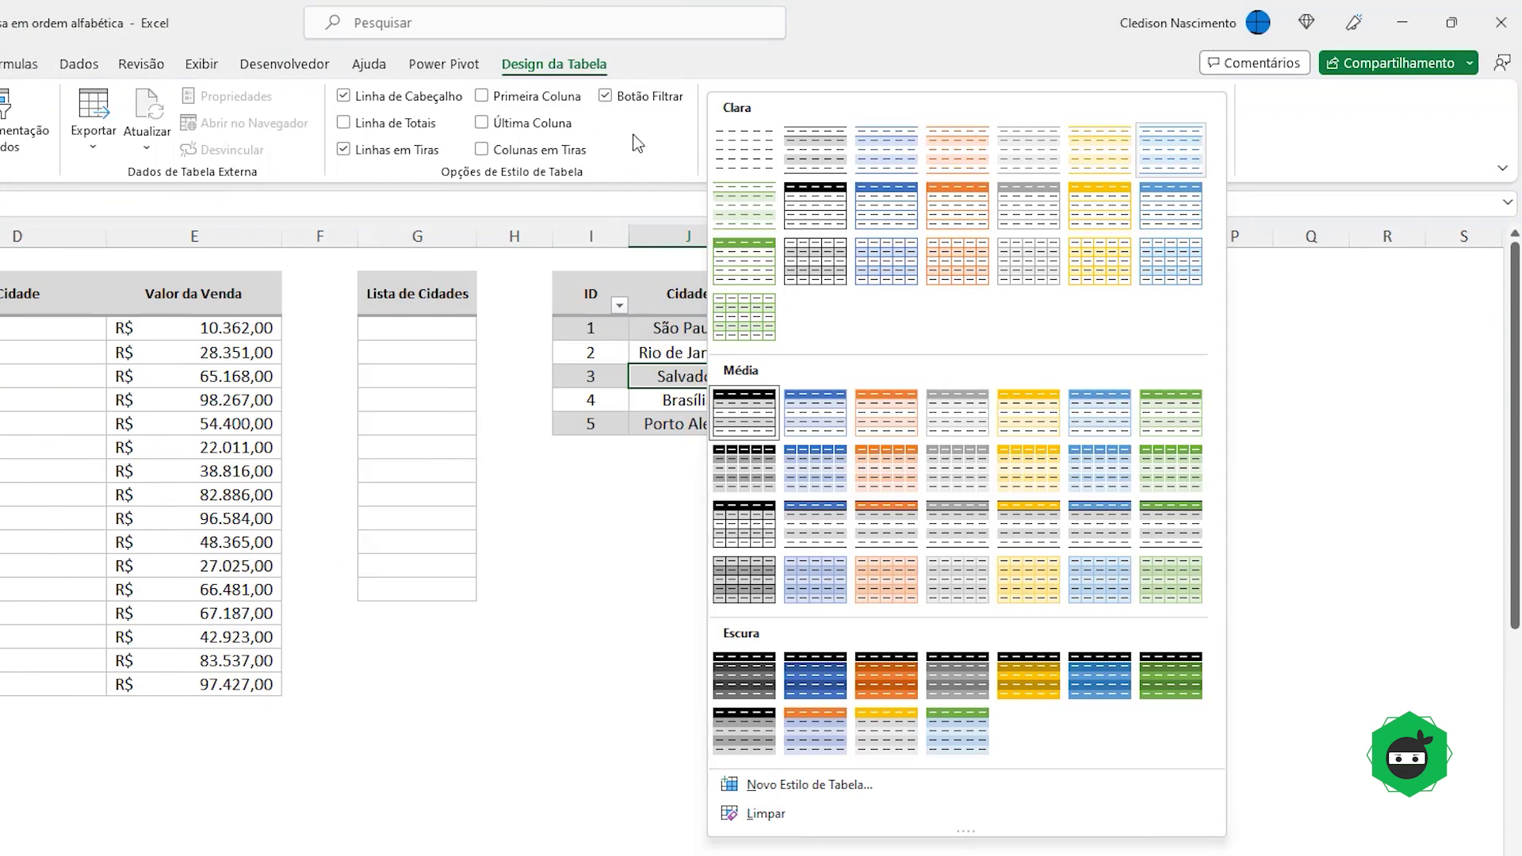
left_click(749, 154)
left_click(669, 293)
left_click(605, 96)
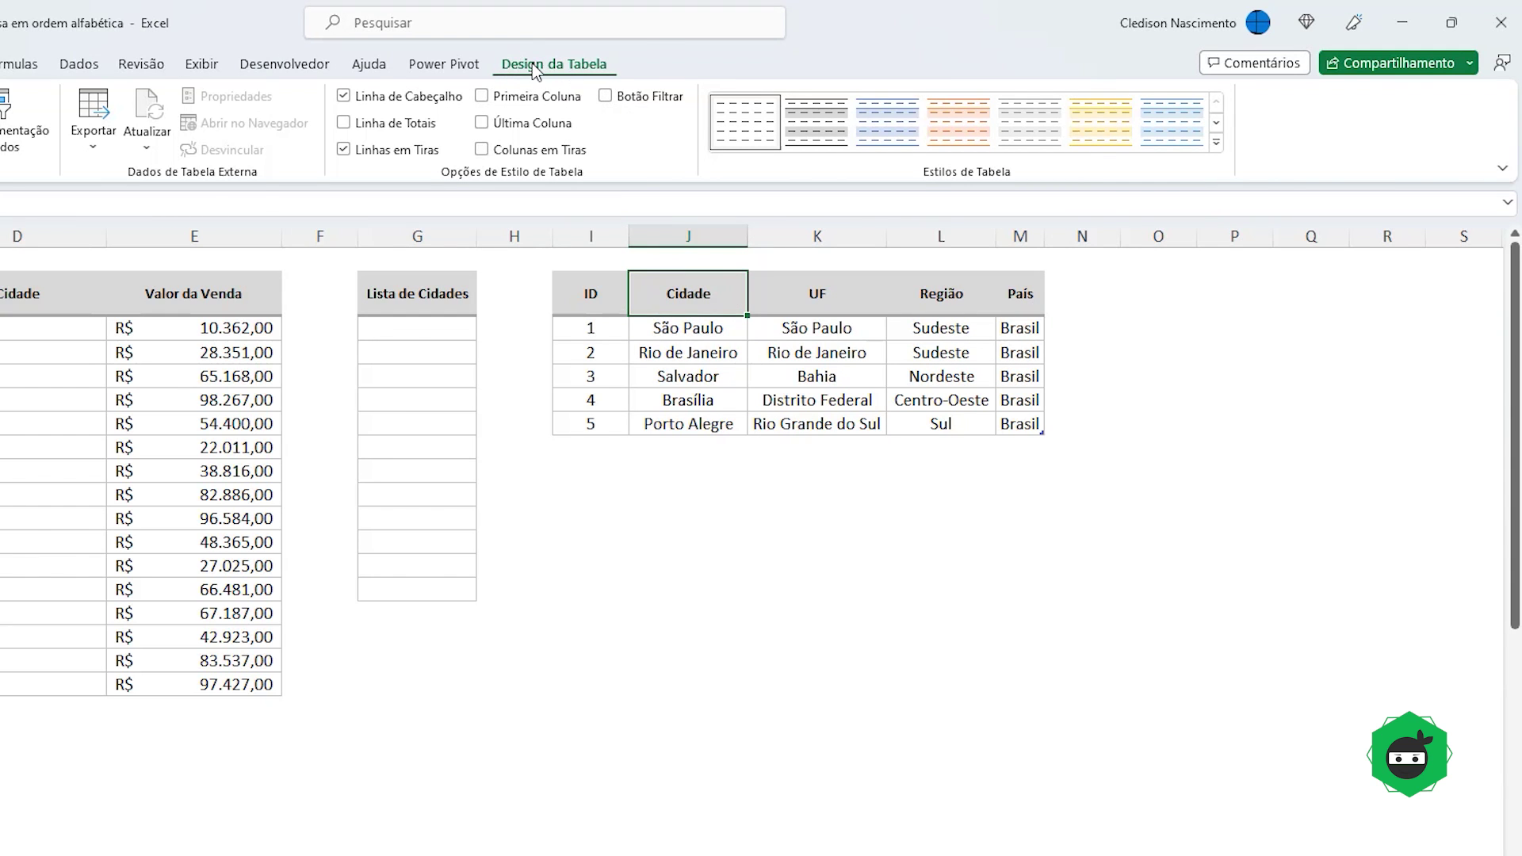
Step: Rename the table to Cidades
left_click(111, 126)
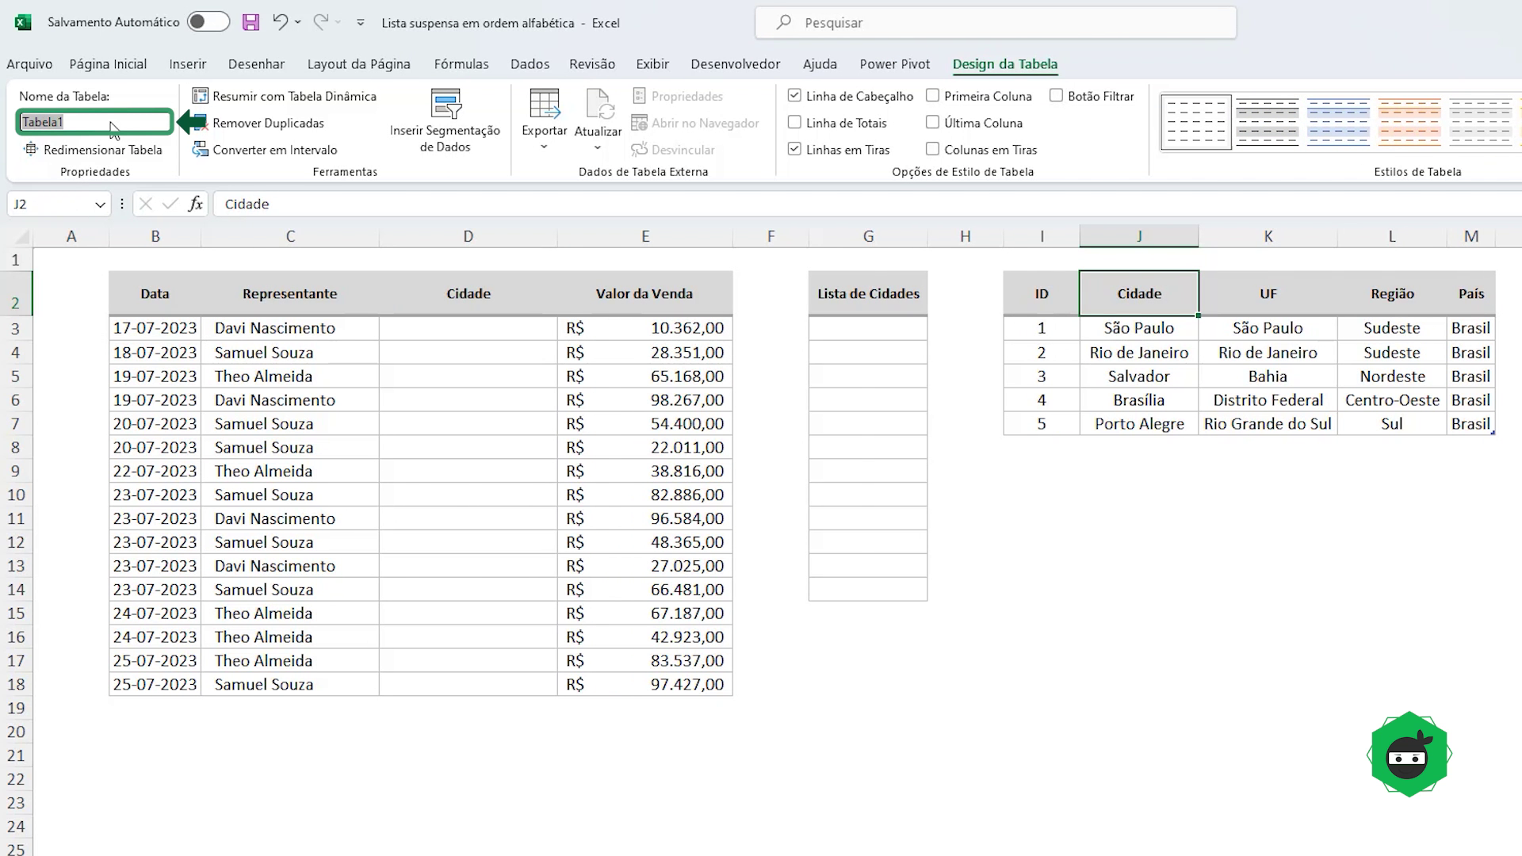
type("Cidades")
key("Return")
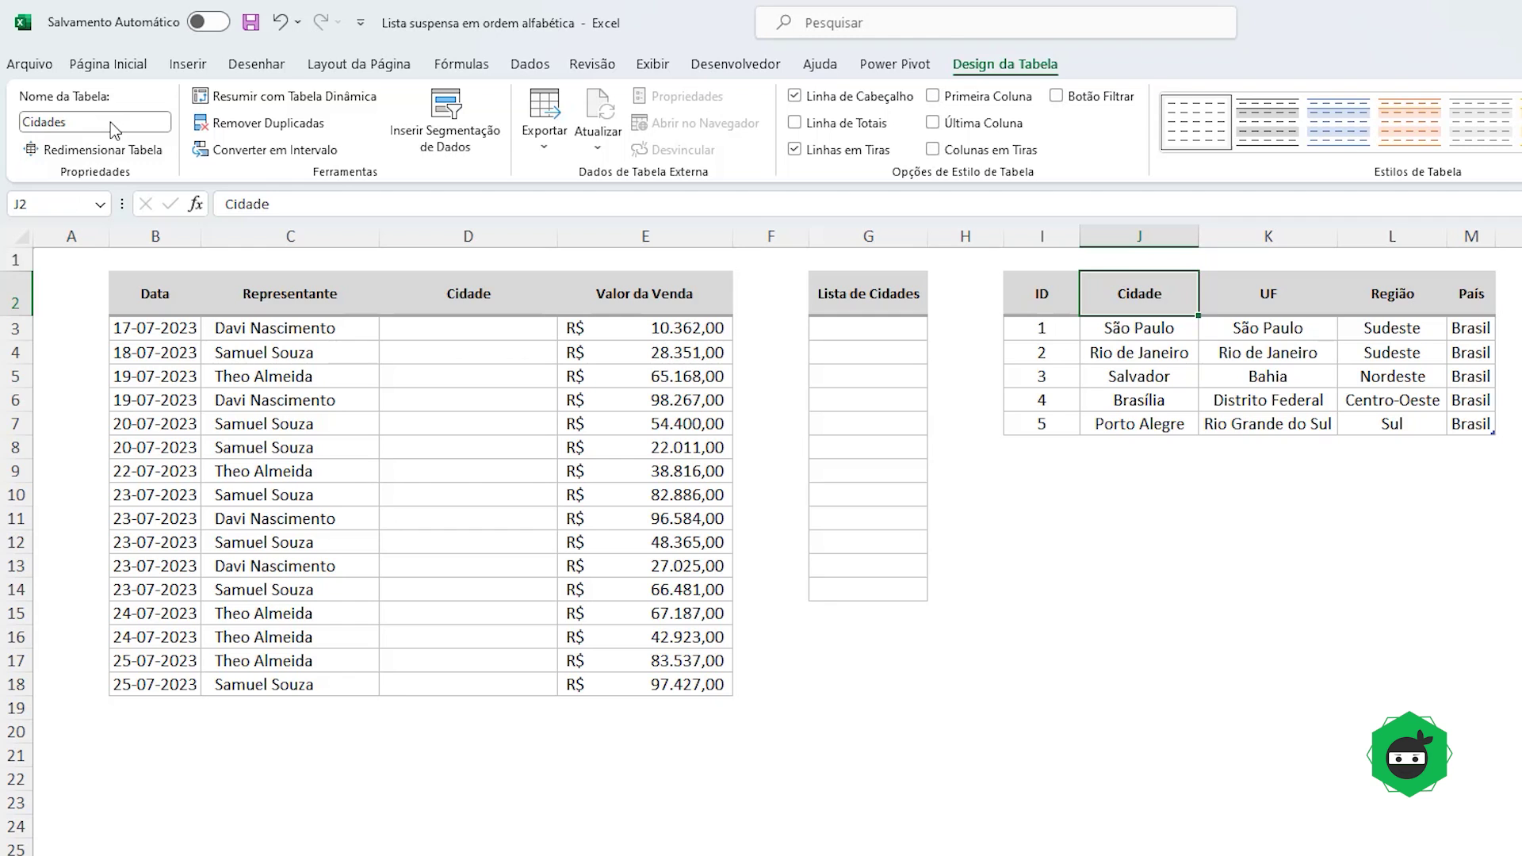
Step: Inspect the Cidades table's extent and the empty rows below where new cities would go
left_click(1087, 569)
left_click(1102, 341)
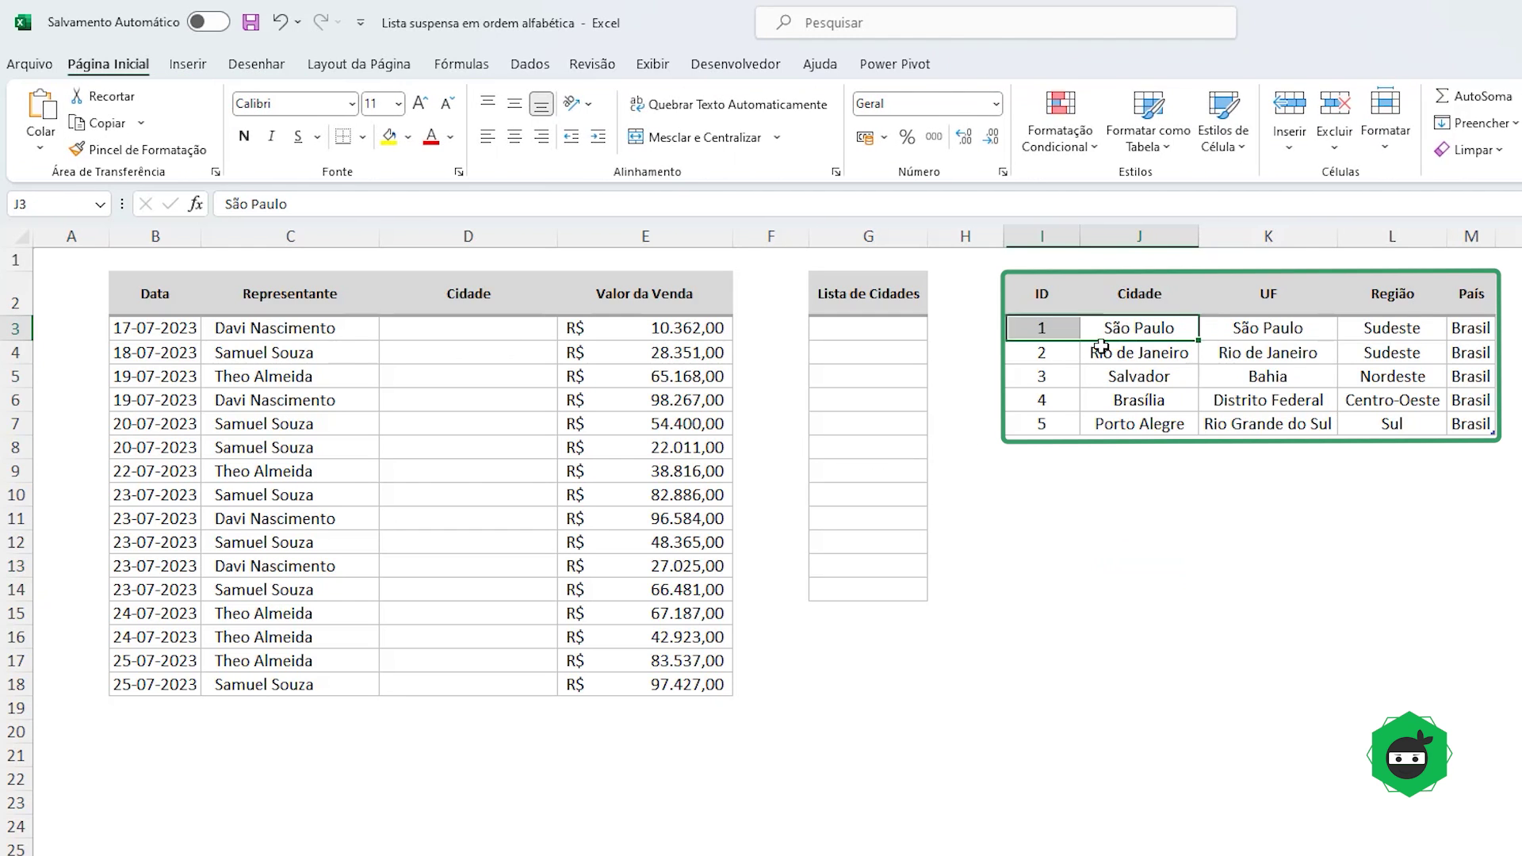
left_click(1052, 298)
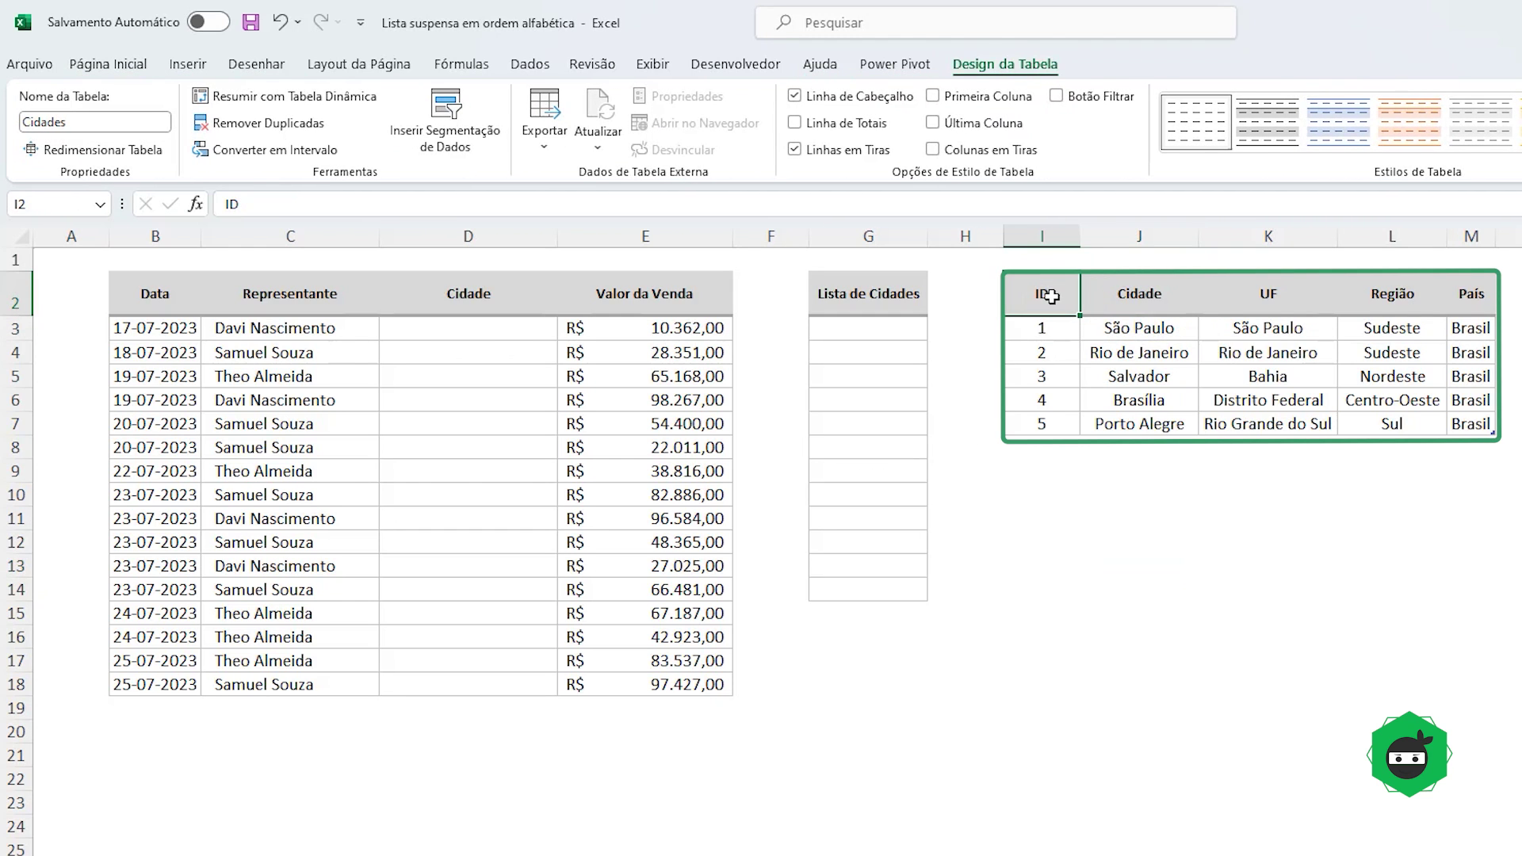
left_click(1144, 347)
left_click(1123, 300)
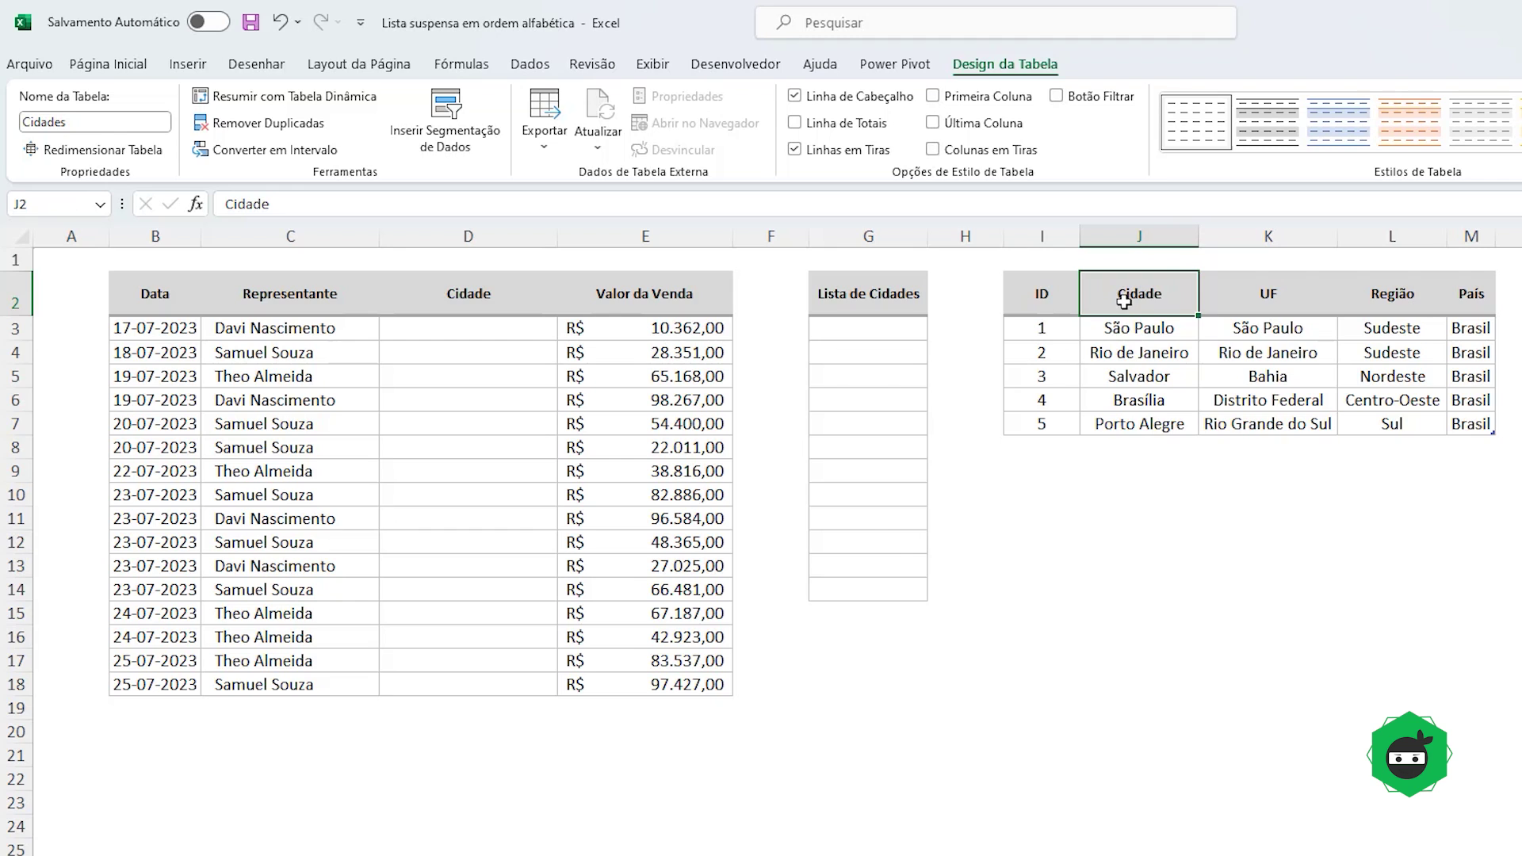
left_click(1514, 447)
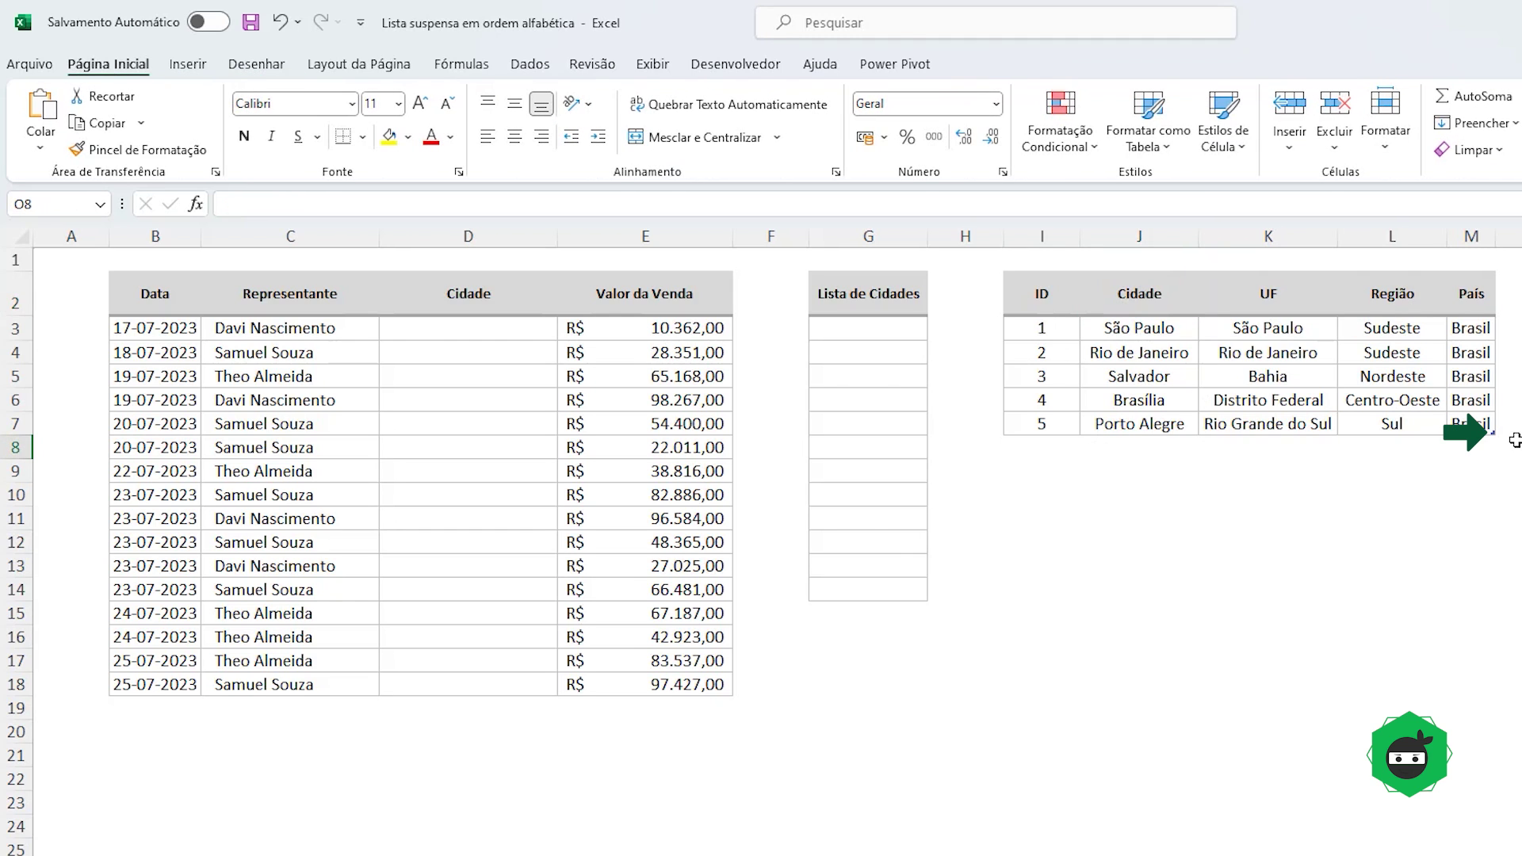
left_click(1112, 440)
left_click(1131, 491)
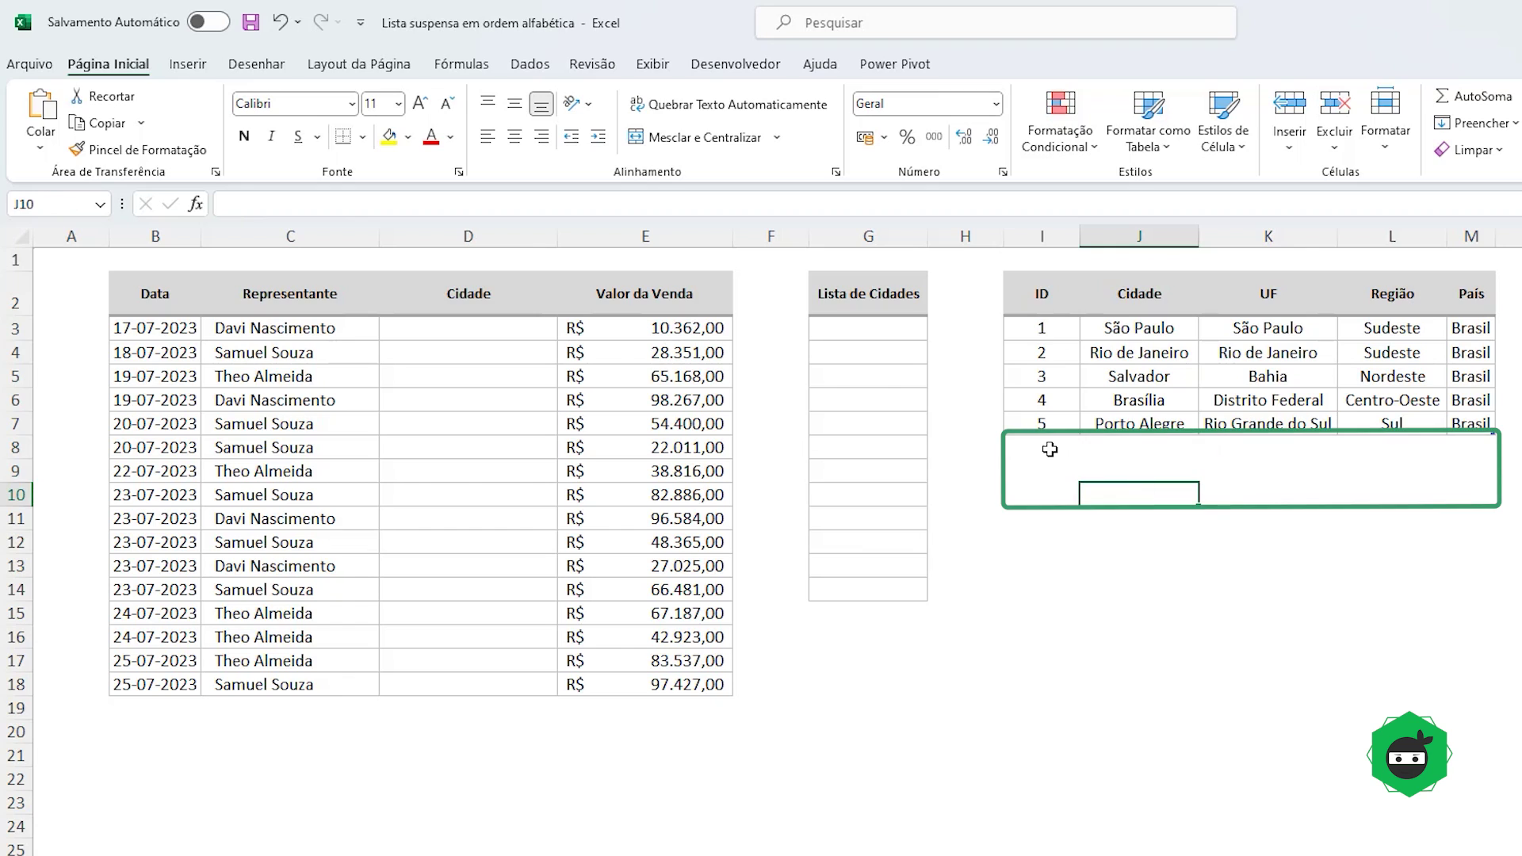
left_click_drag(1045, 447, 1461, 486)
left_click(901, 335)
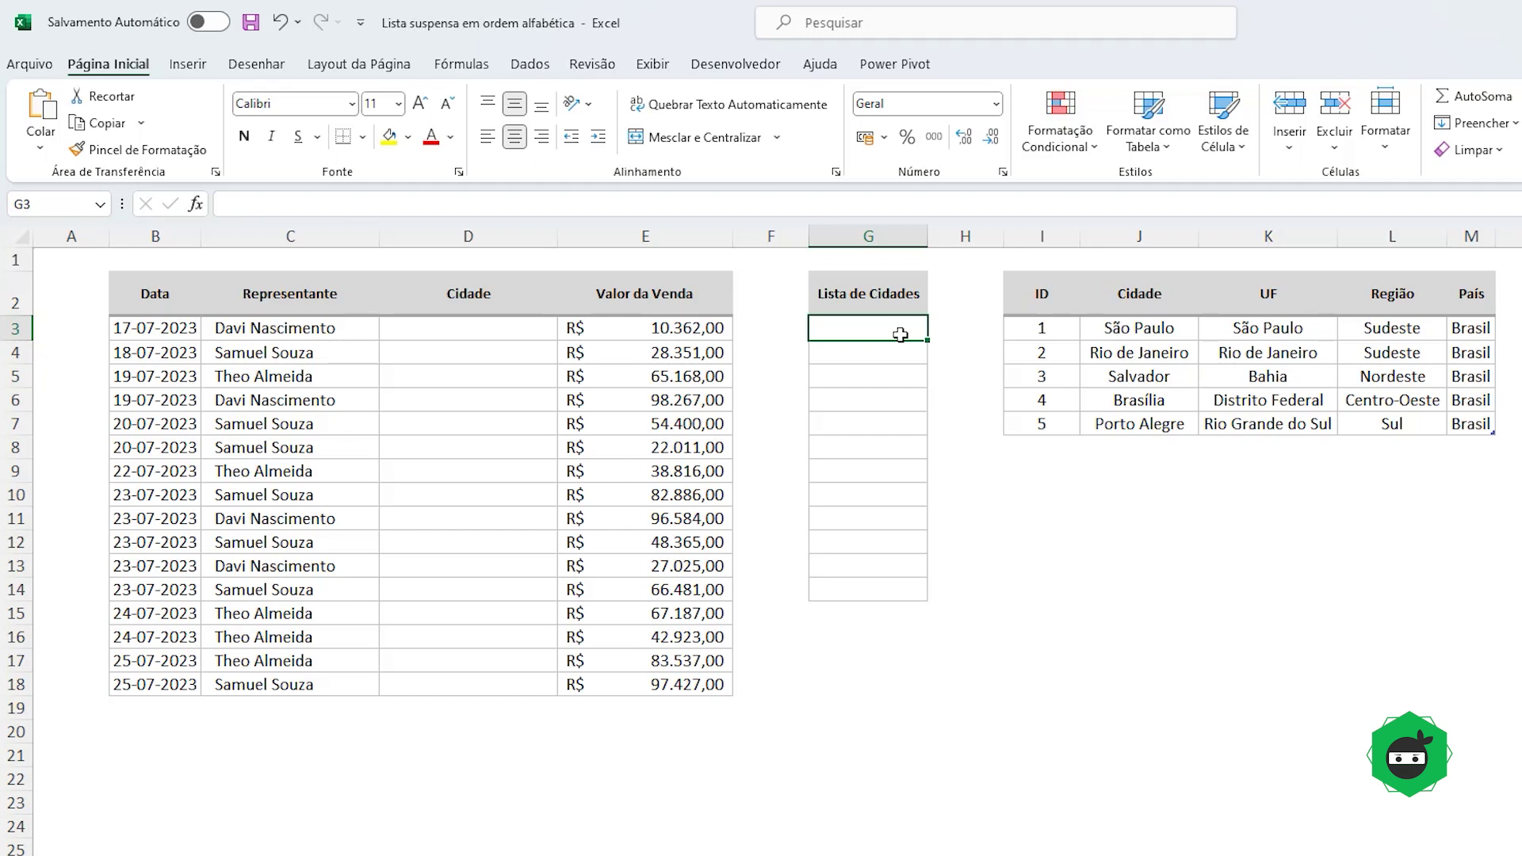
Step: Enter =CLASSIFICAR(Cidades[Cidade]) in G3 to spill the five cities alphabetically
type("=cl")
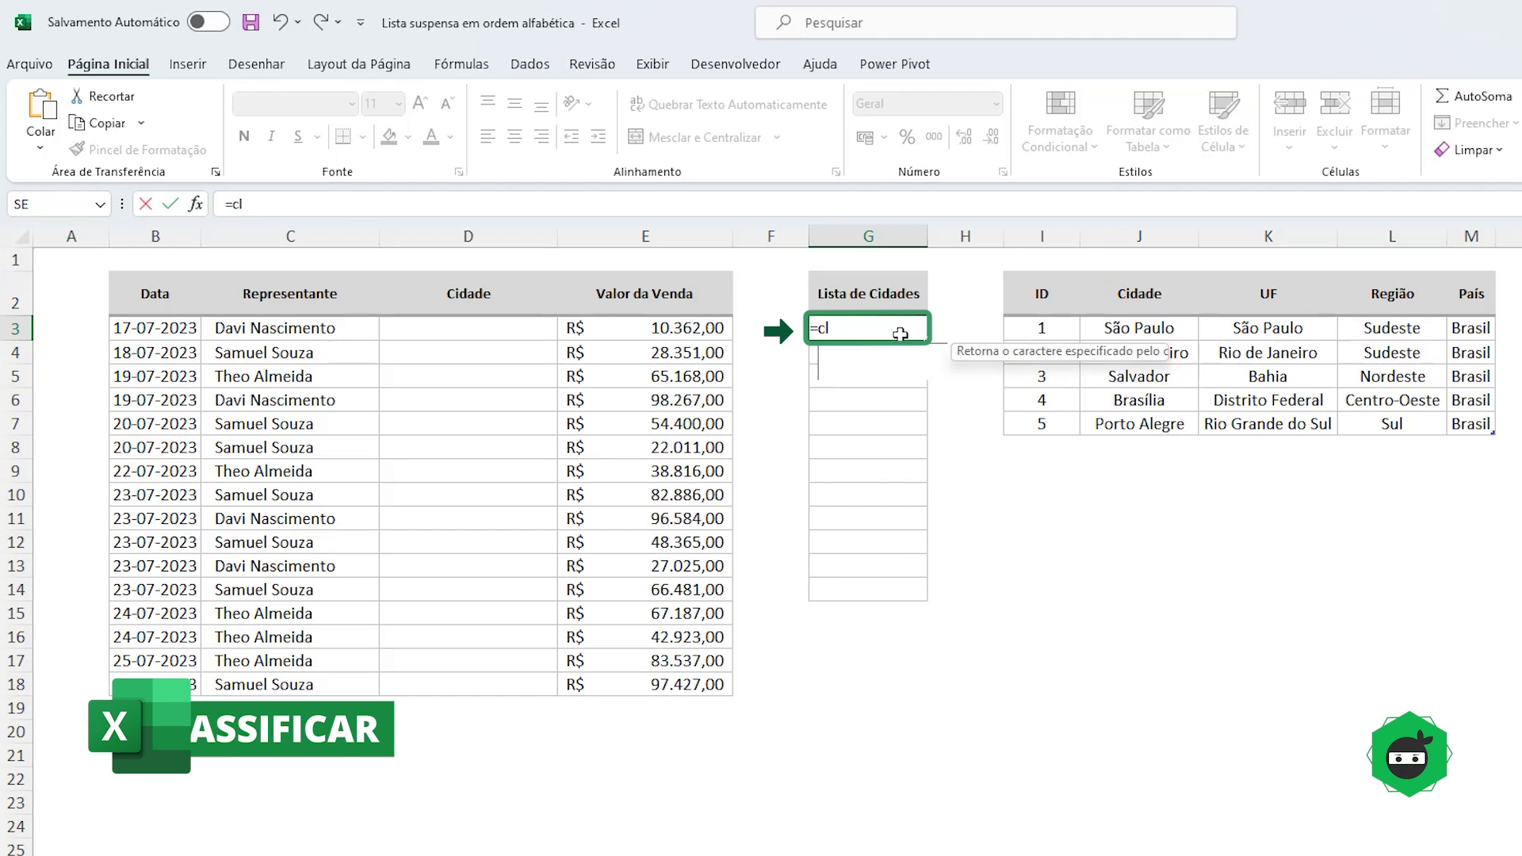
type("a")
double_click(891, 355)
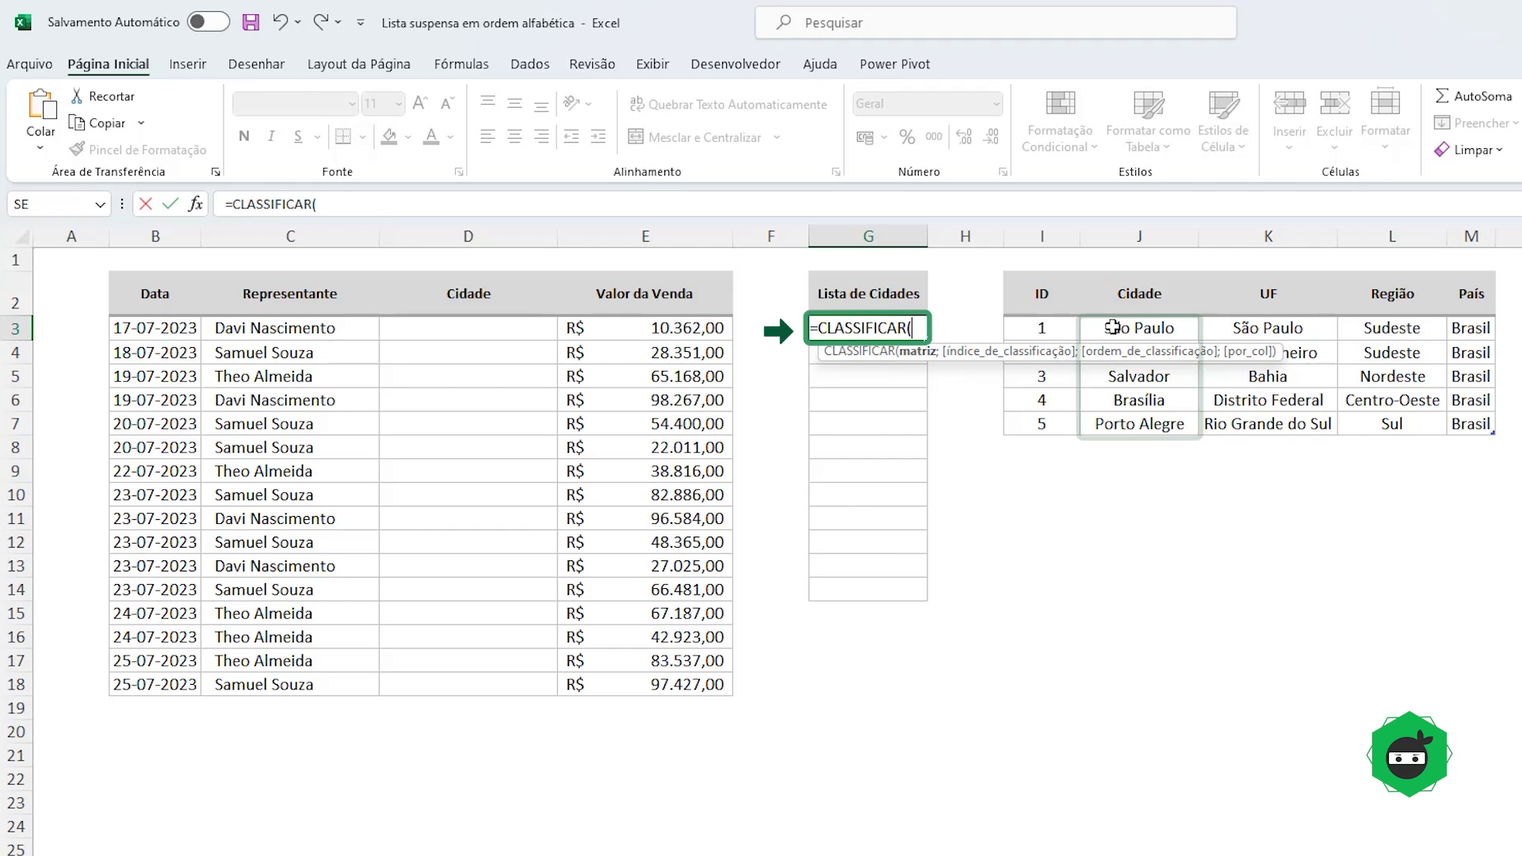
left_click_drag(1113, 327, 1139, 423)
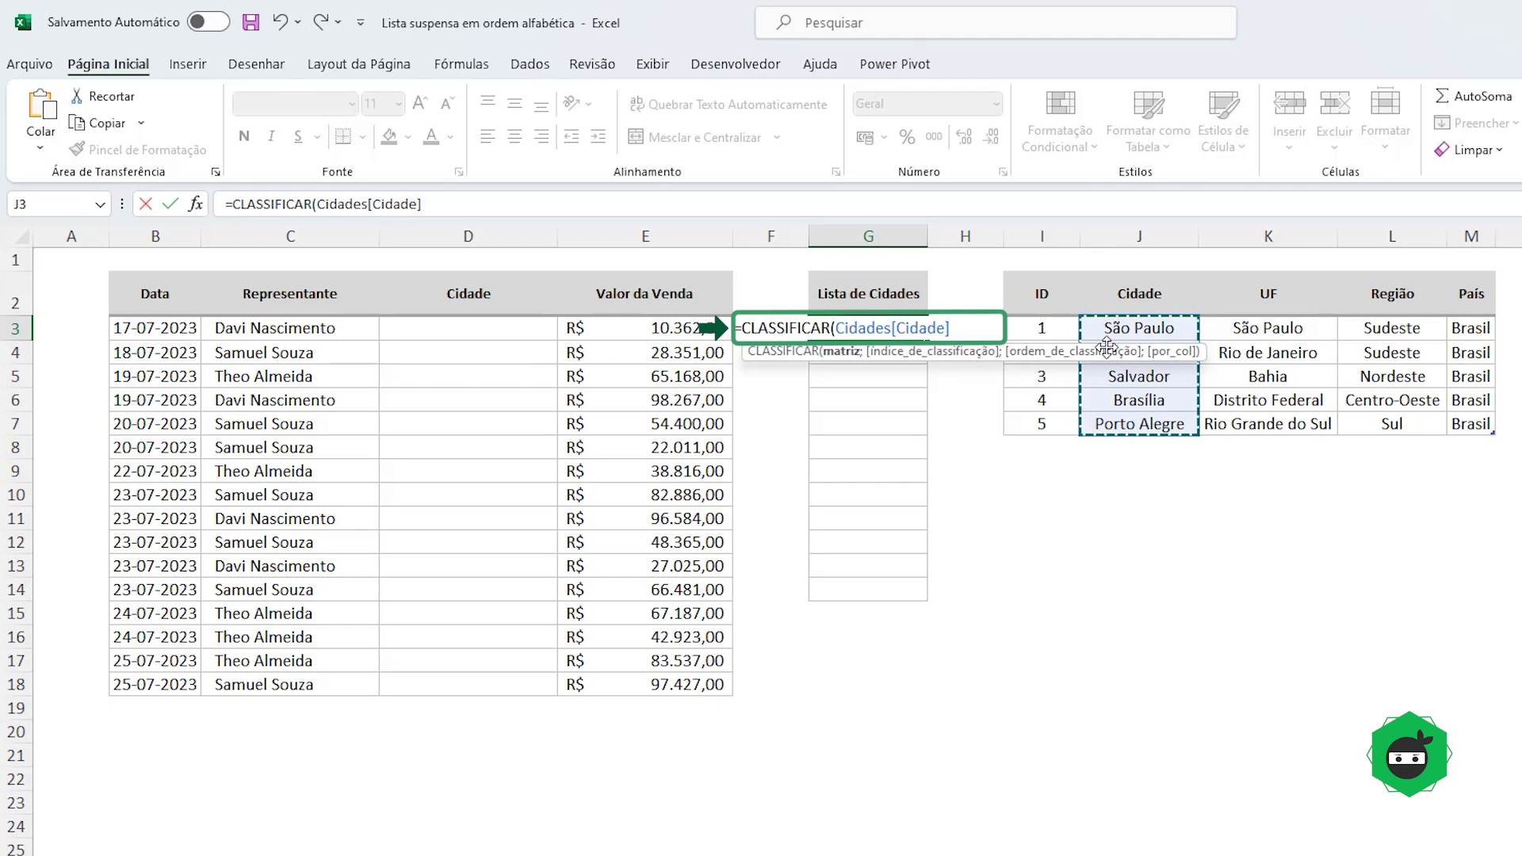
key("Return")
Step: Review the sorted city names from G3 down to São Paulo
left_click(880, 325)
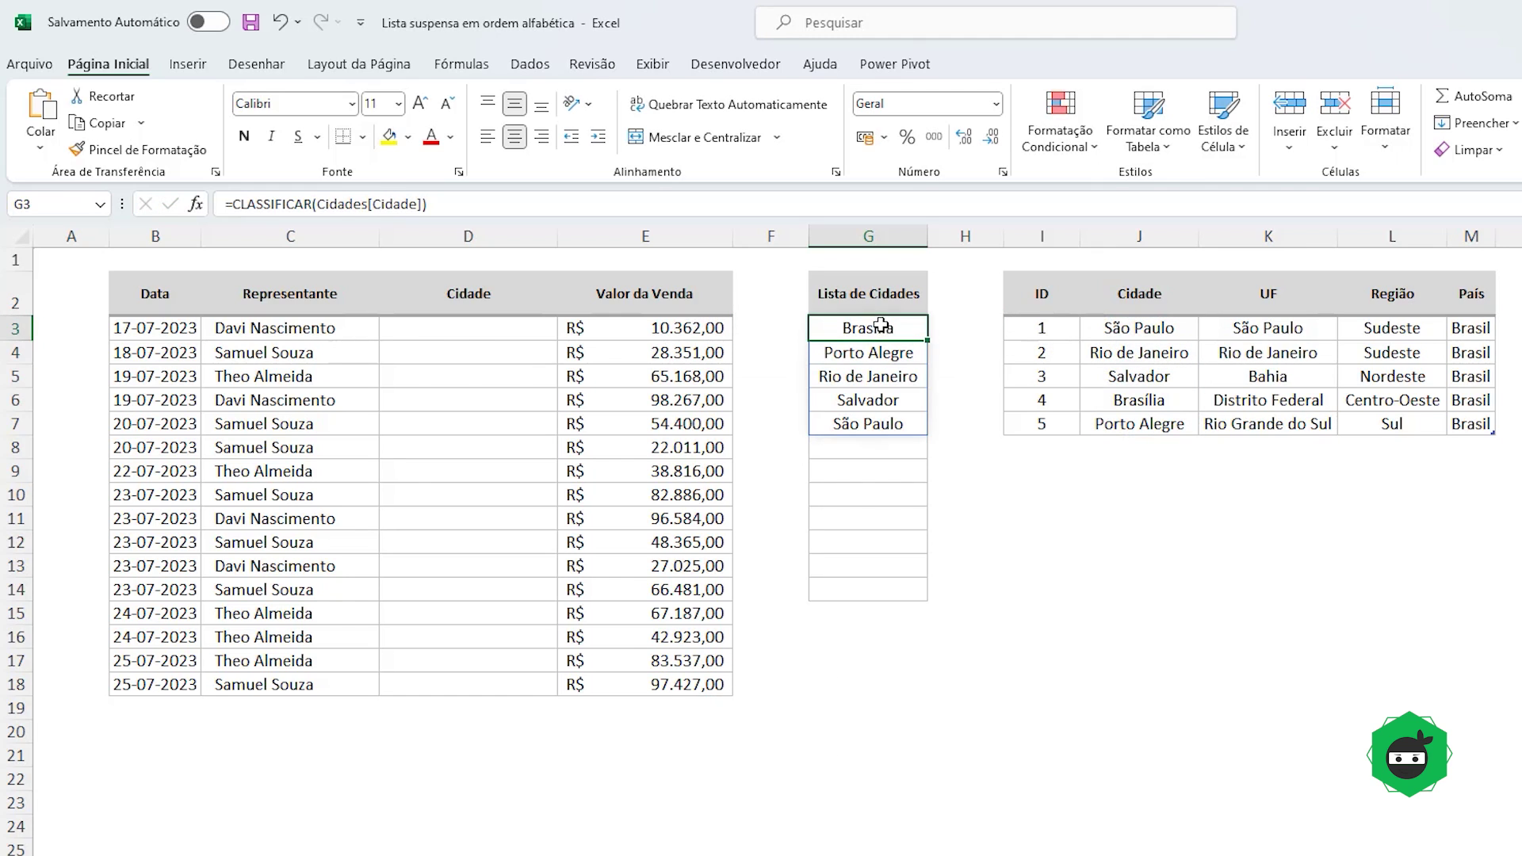
left_click(884, 355)
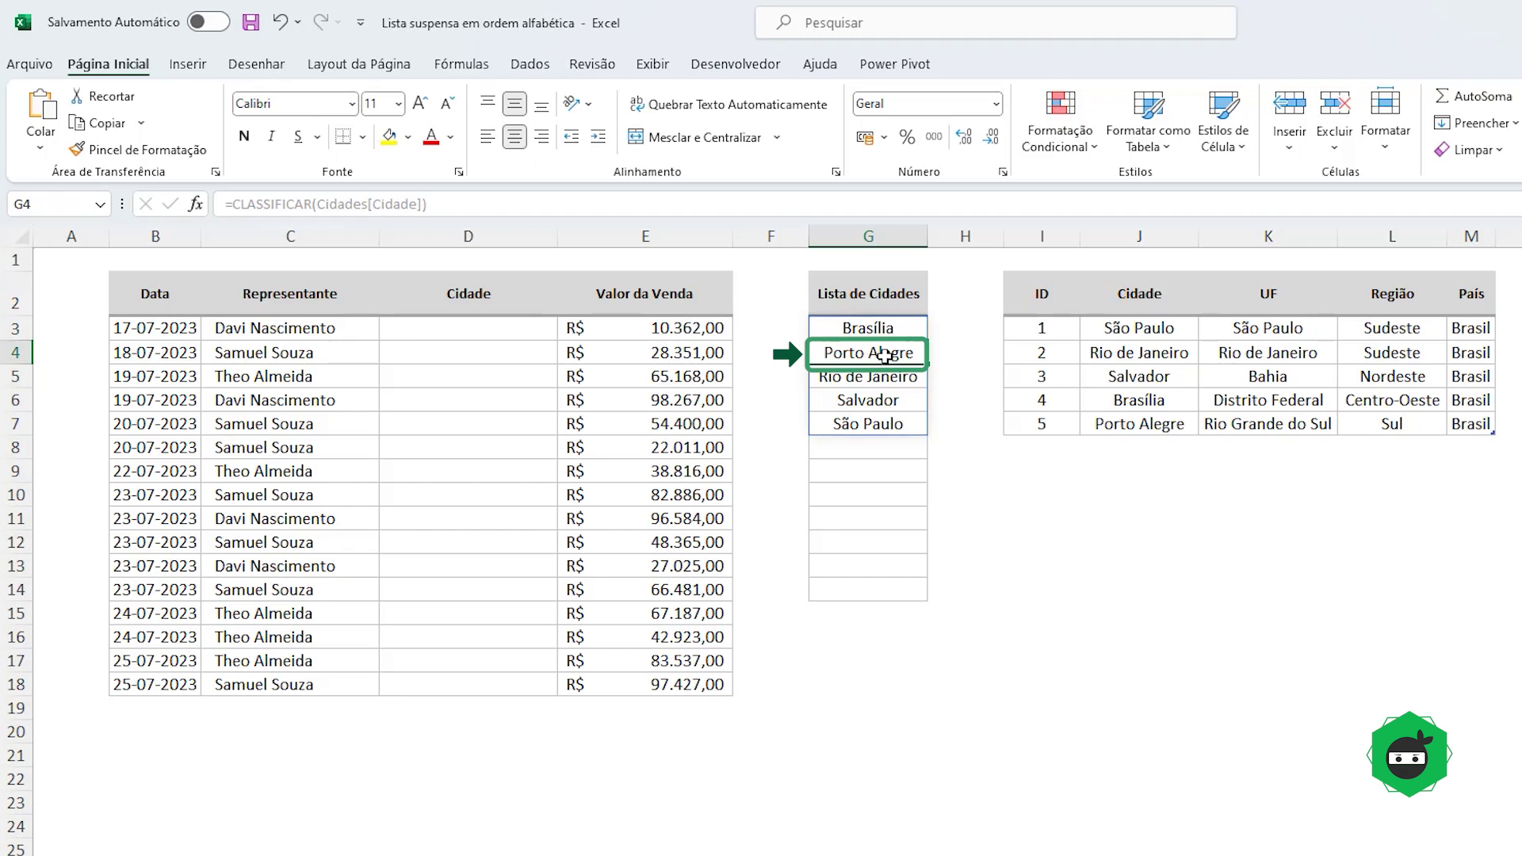
left_click(888, 384)
left_click(880, 401)
left_click(884, 424)
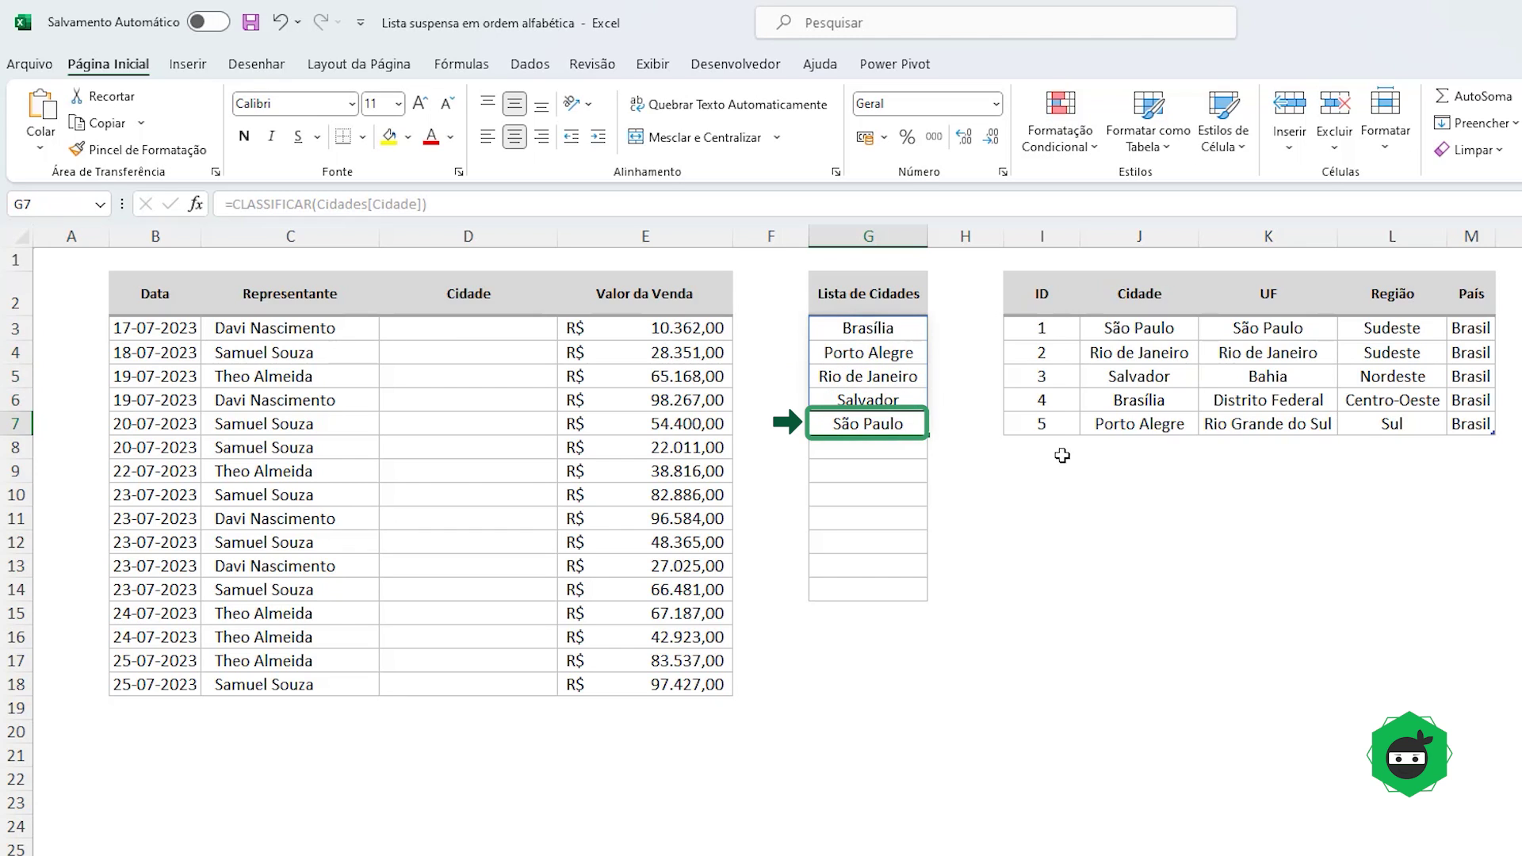
Step: Add city 6: Boa Vista, Roraima, Norte, Brasil as a new Cidades table row
left_click(1044, 446)
type("6")
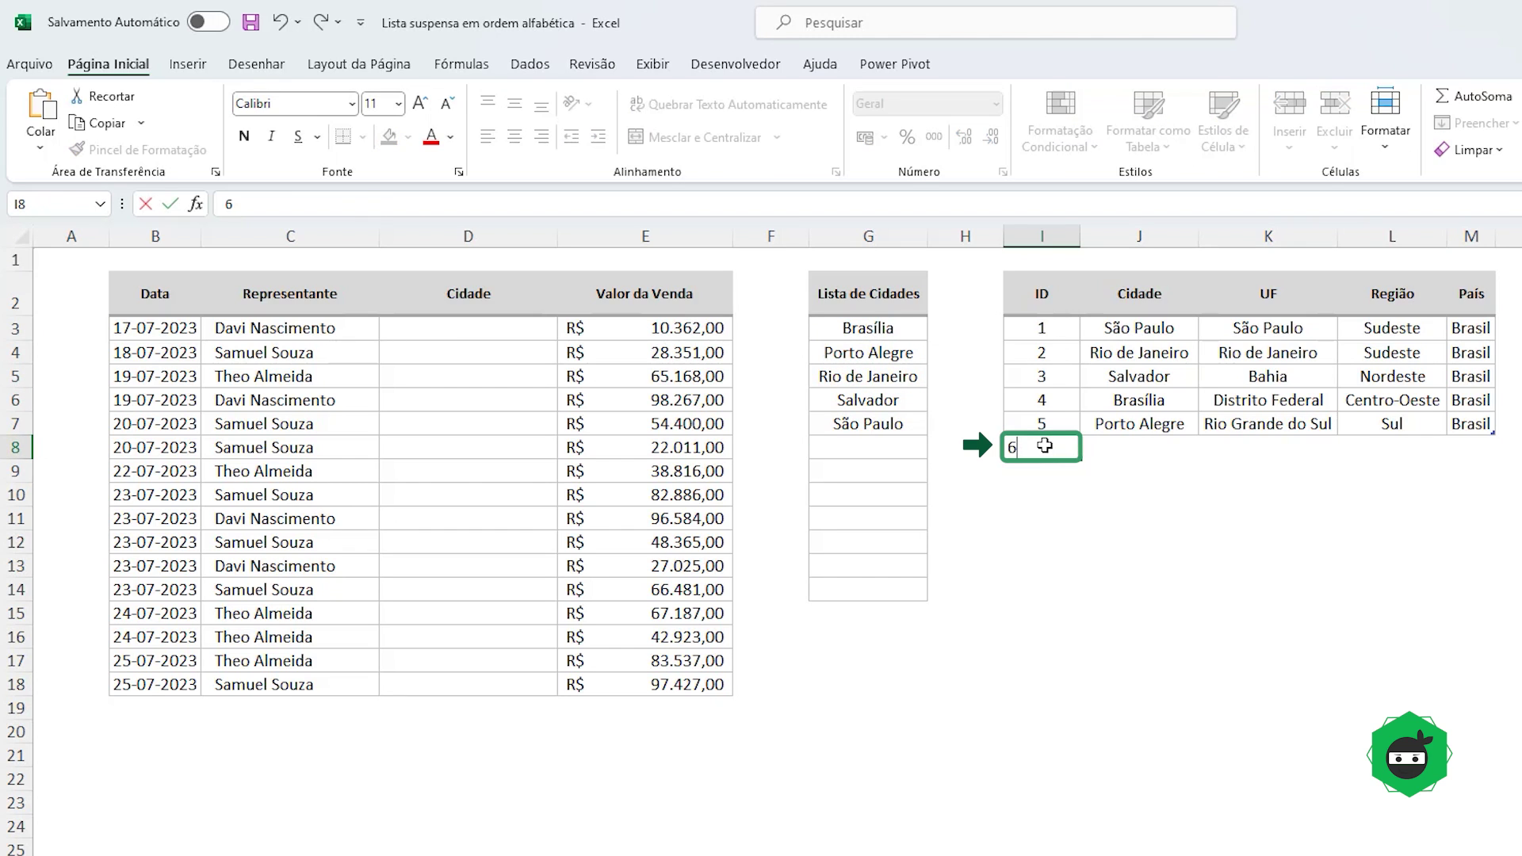
key("Tab")
type("Boa Vi")
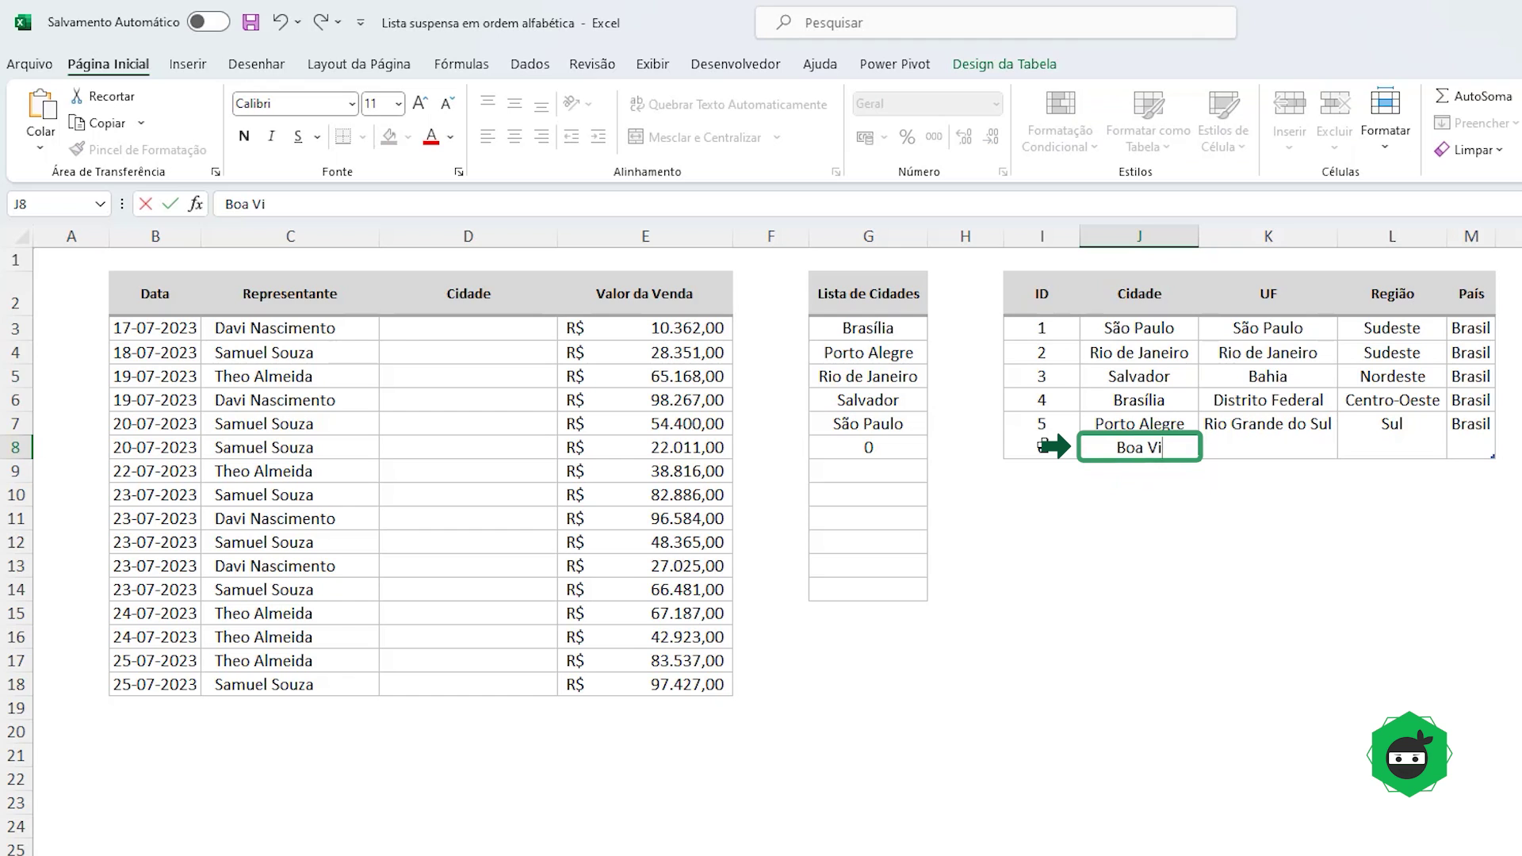
type("sta")
key("Tab")
type("Roraima")
key("Tab")
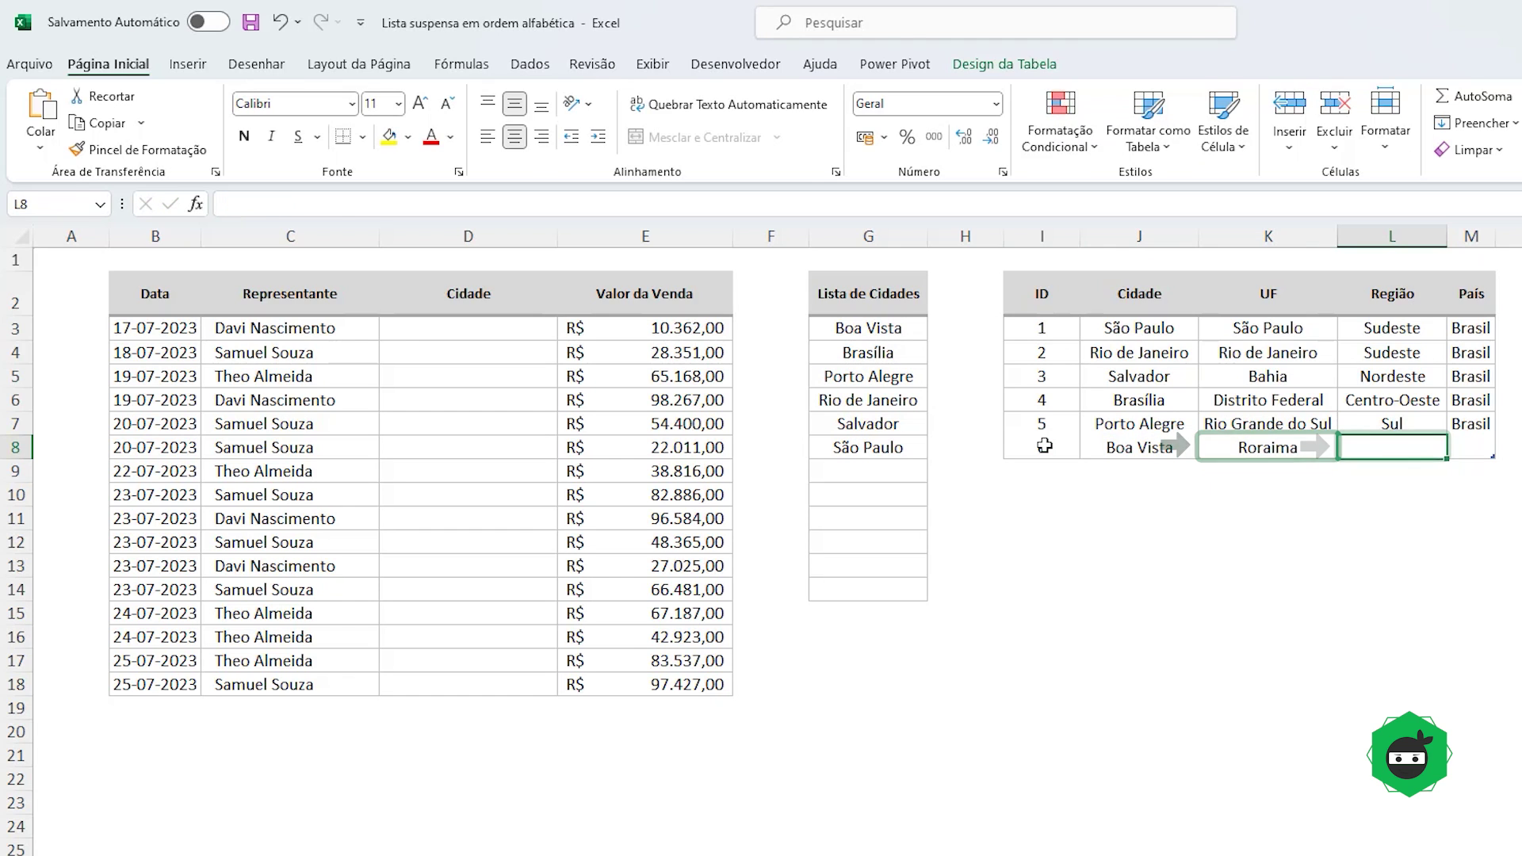
type("Norte")
key("Tab")
type("brasil")
key("Return")
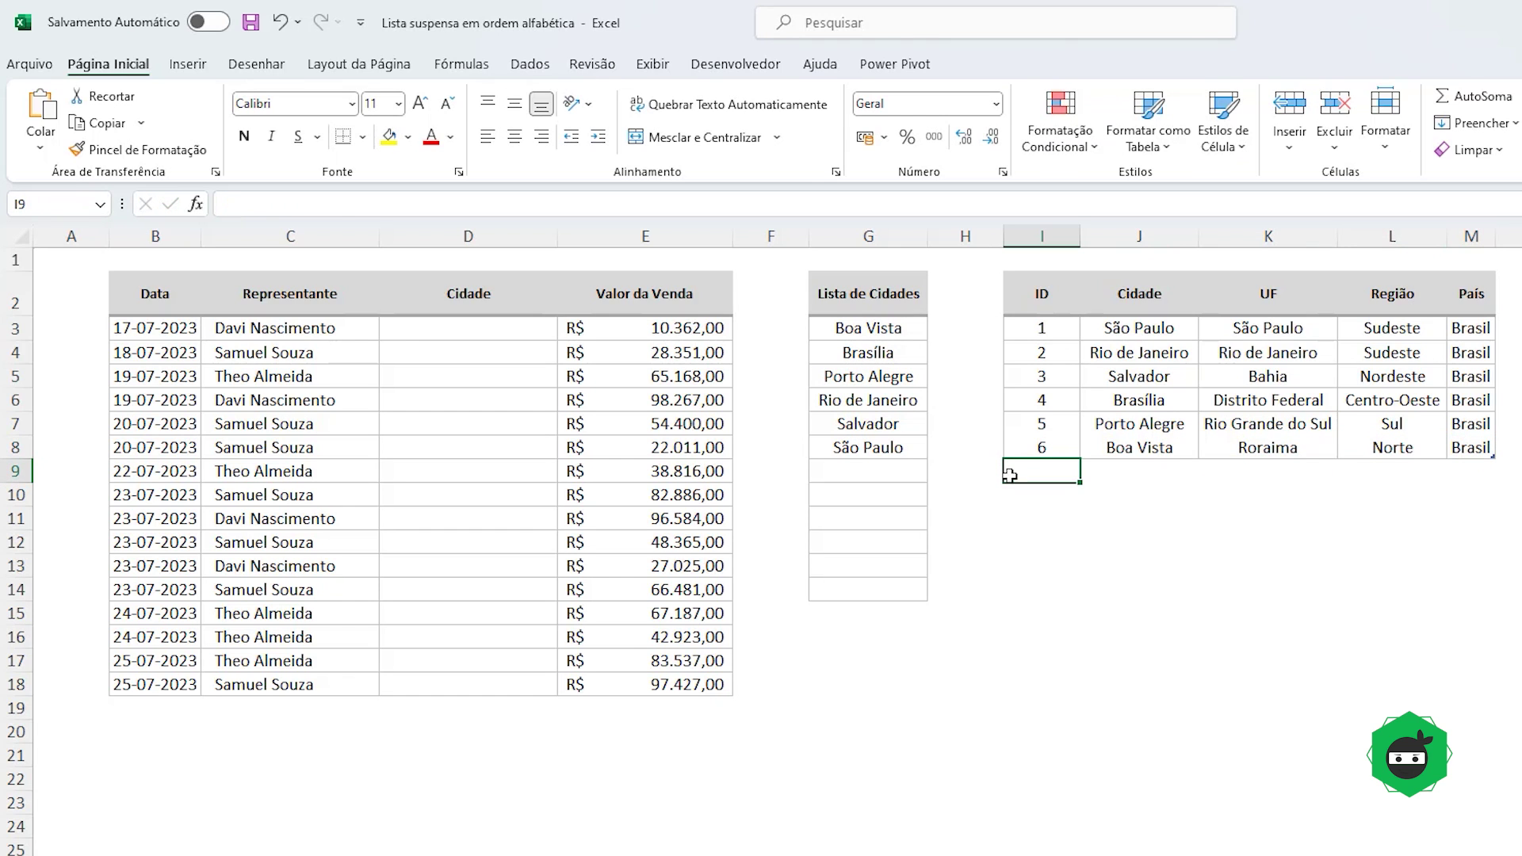
Step: Check the updated CLASSIFICAR spill and select the empty Cidade cells D3:D18
left_click(878, 330)
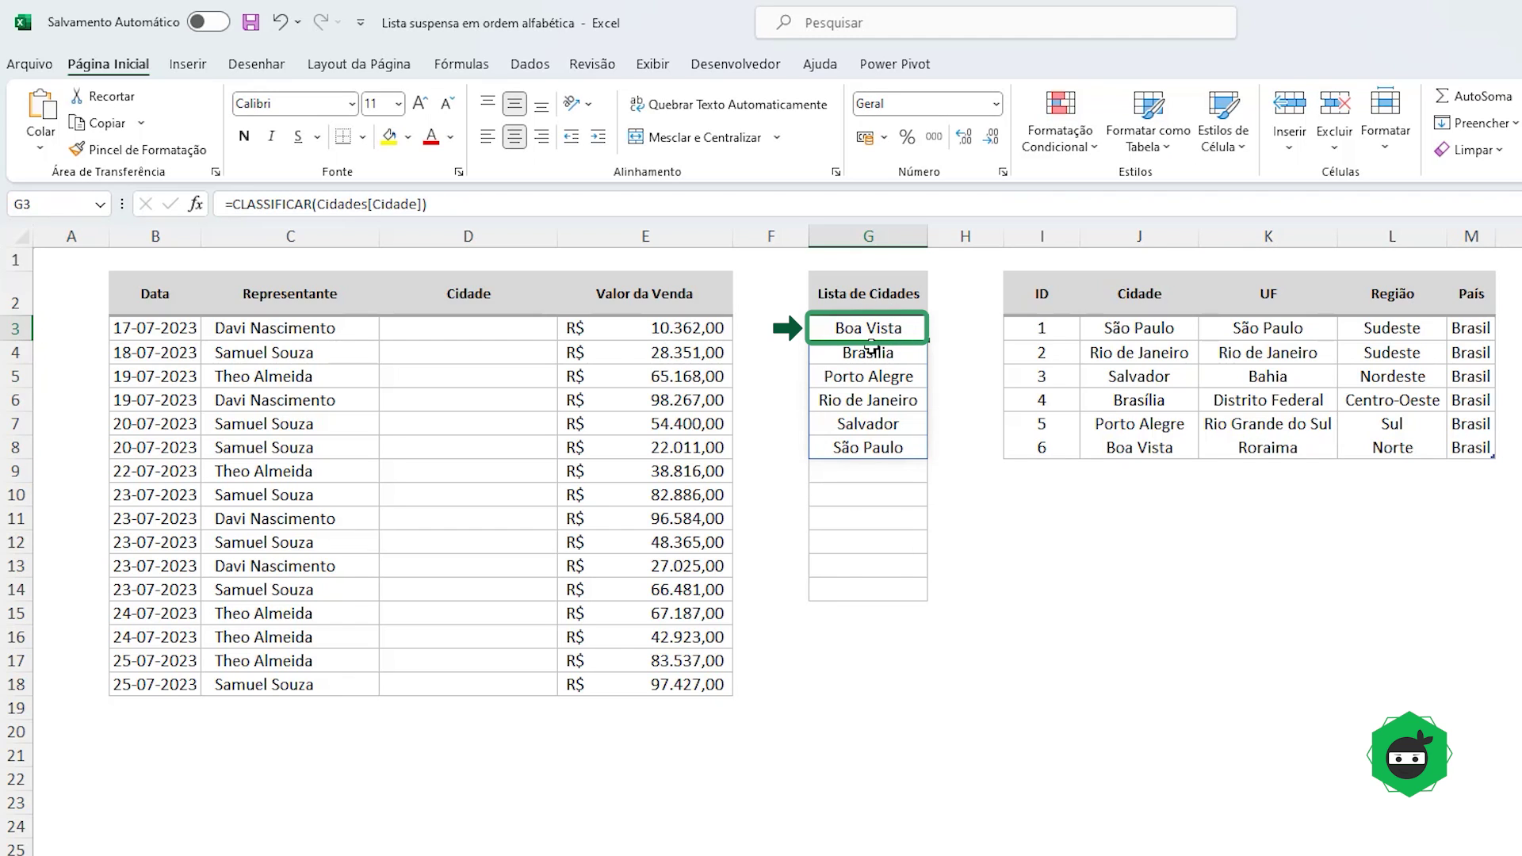
left_click(841, 349)
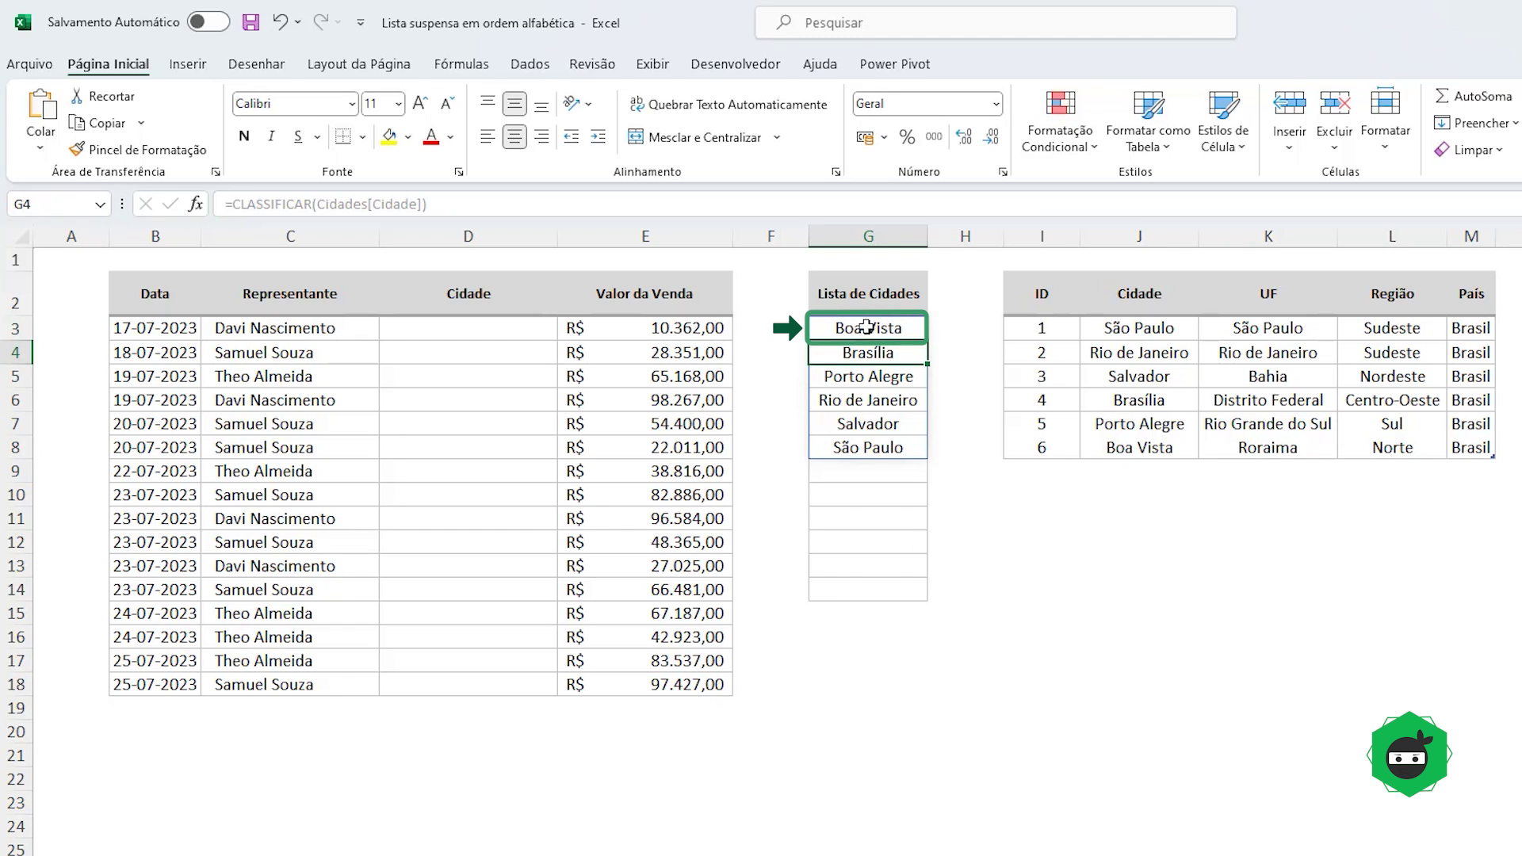
left_click(858, 323)
left_click(865, 349)
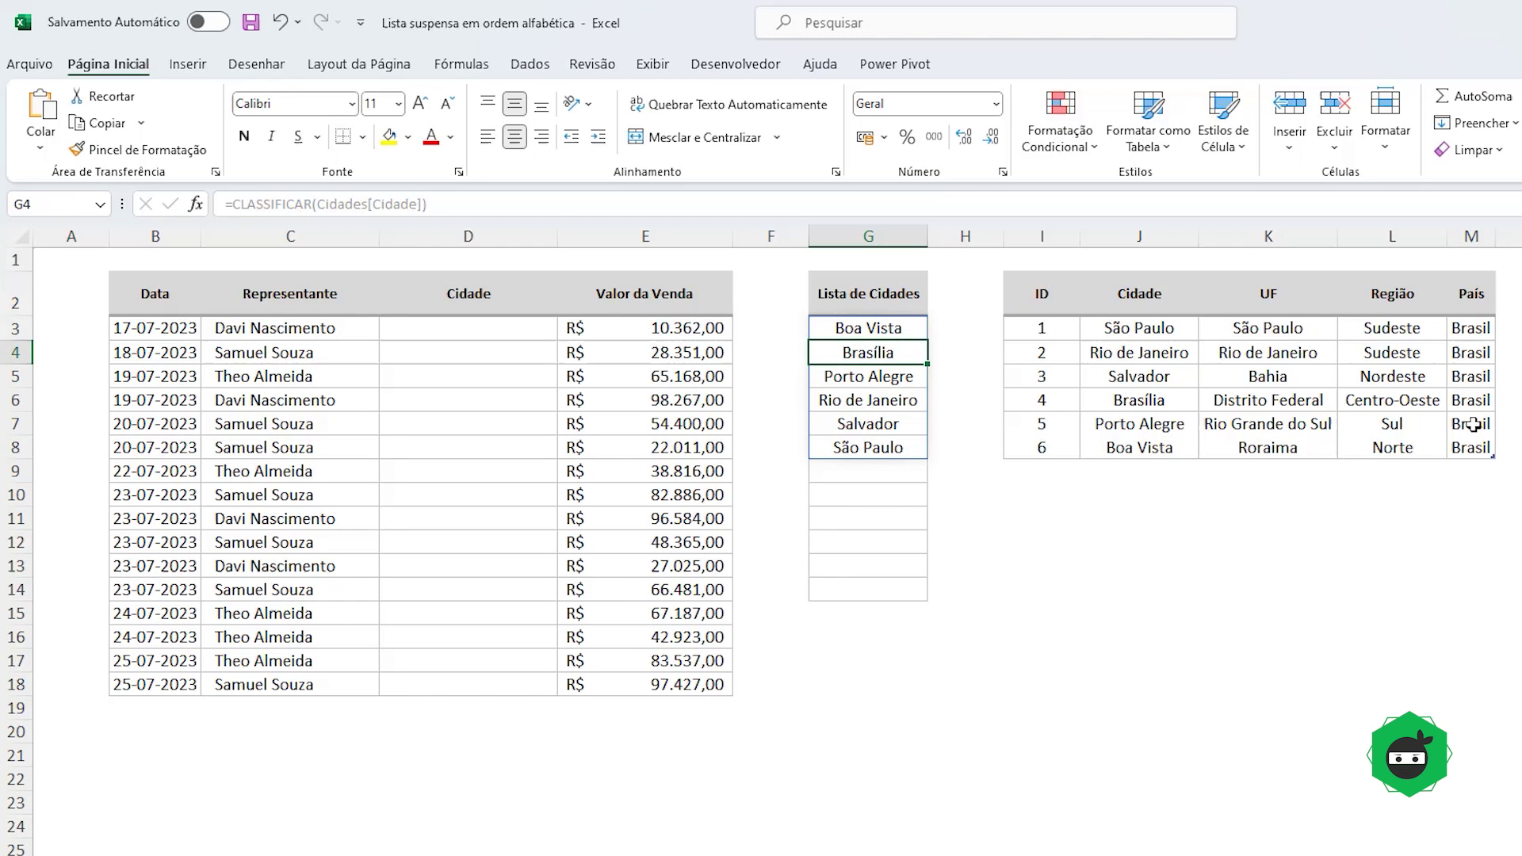
left_click_drag(470, 327, 454, 684)
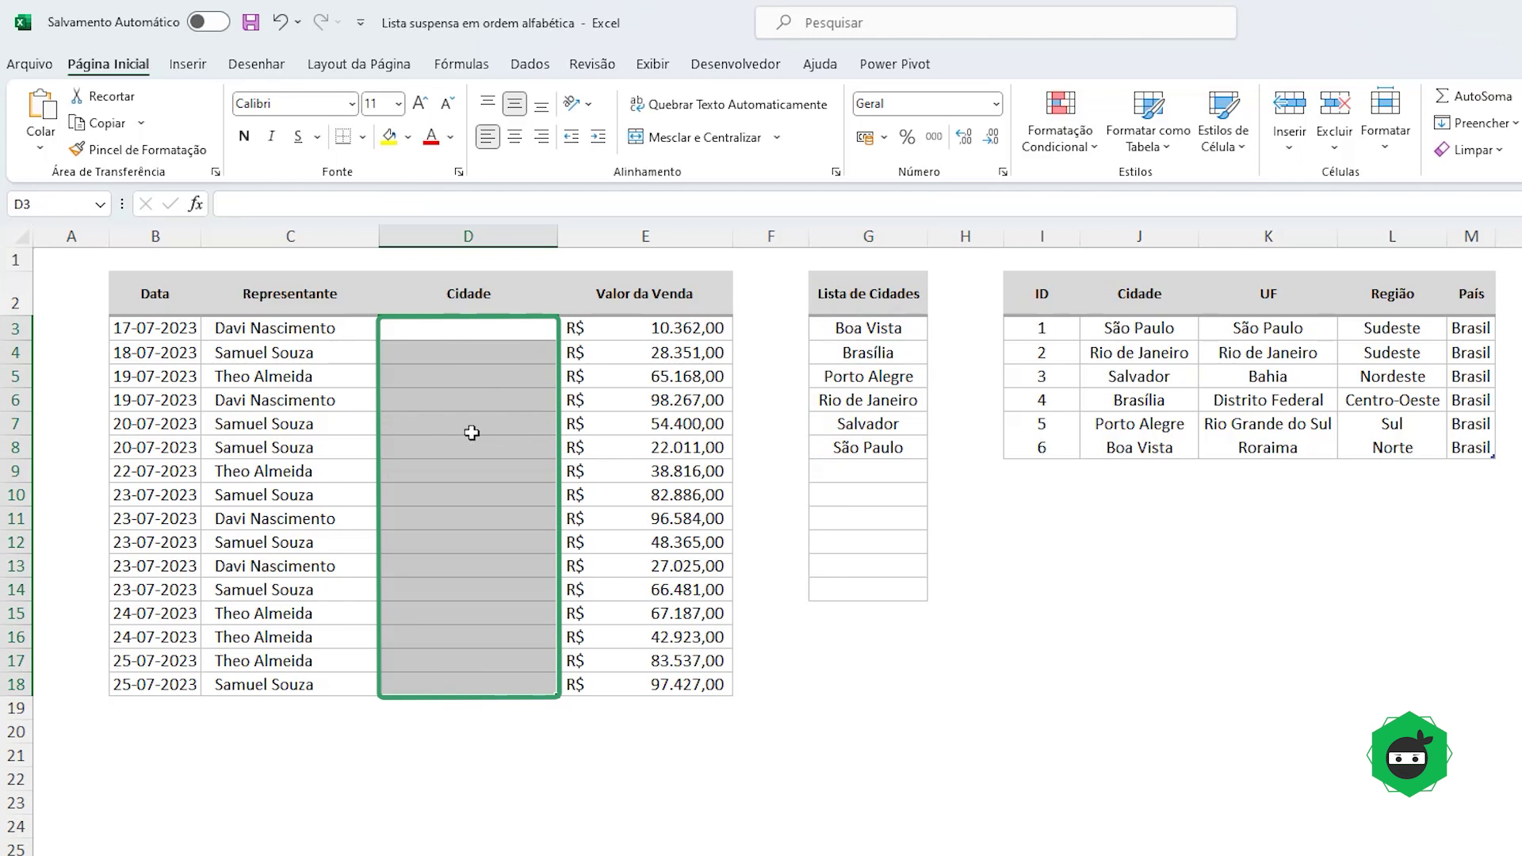
Step: Set up data validation on D3:D18 allowing a Lista with source =$G$3:$G$8
left_click(530, 63)
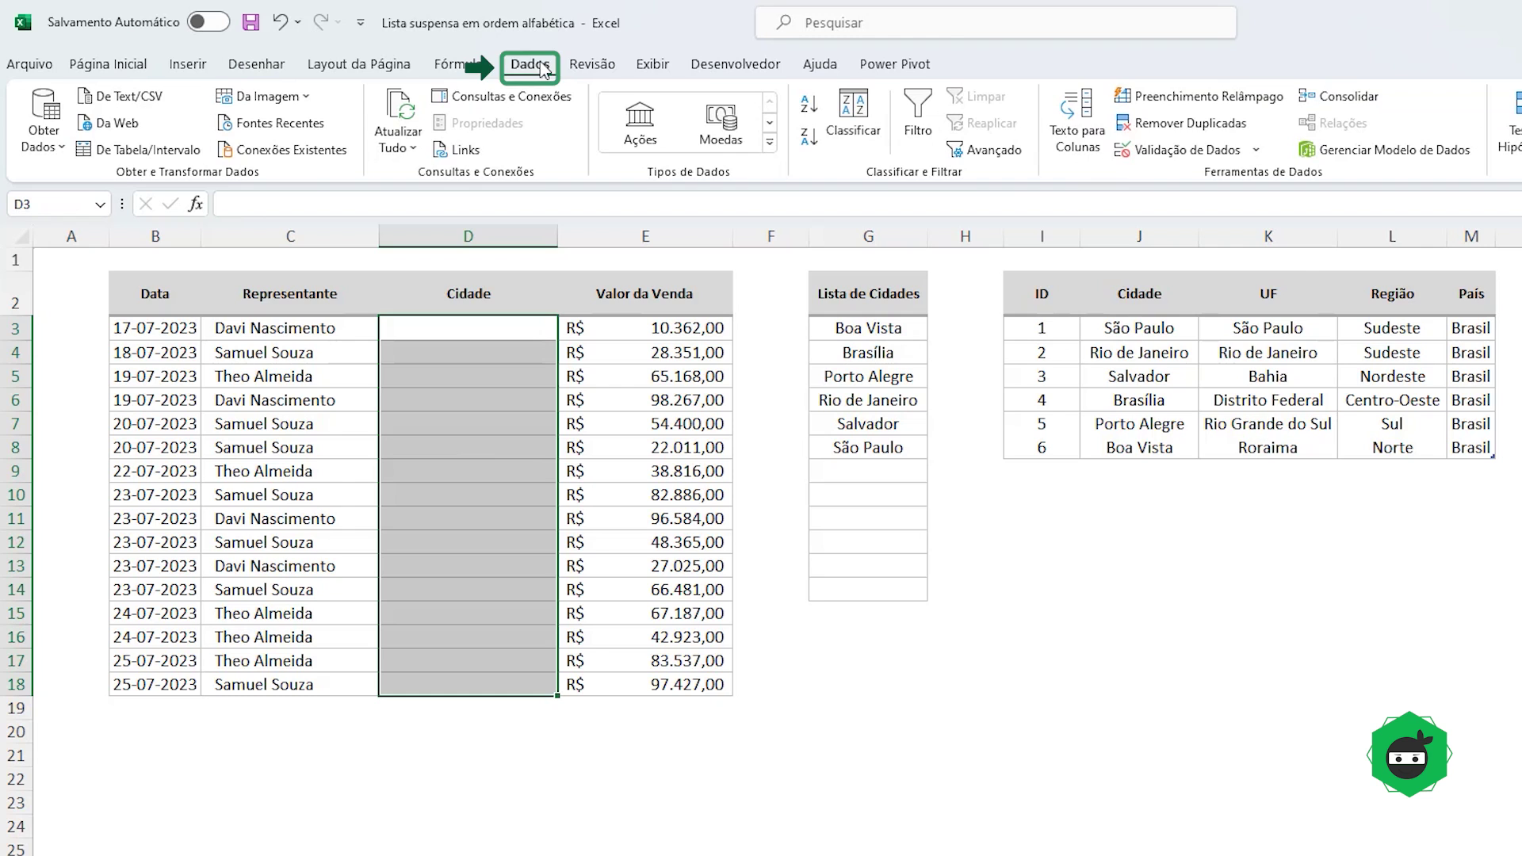
left_click(1166, 151)
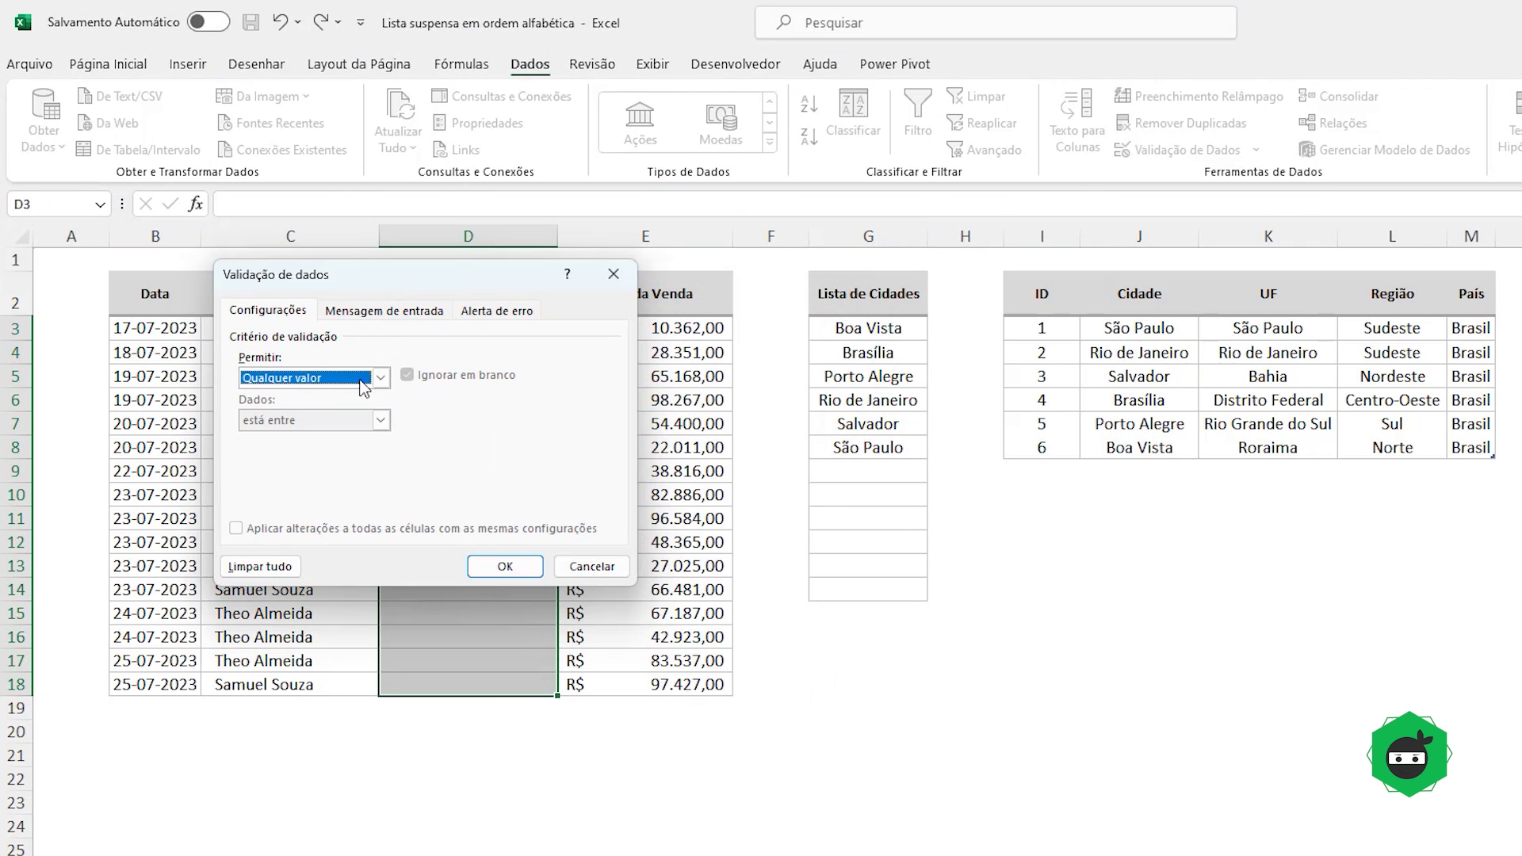
left_click(362, 385)
left_click(261, 435)
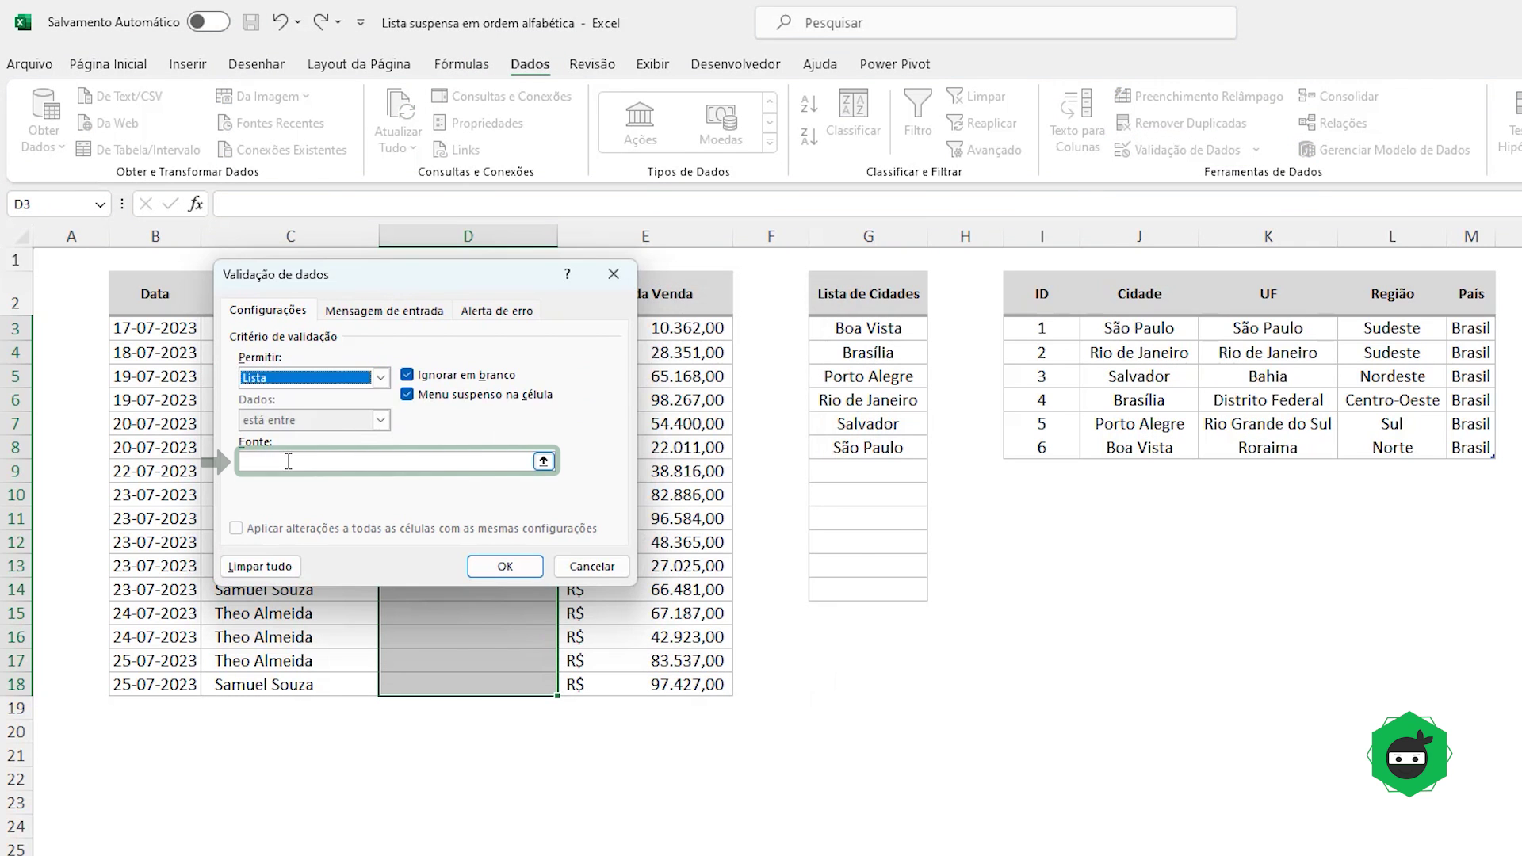
left_click(277, 460)
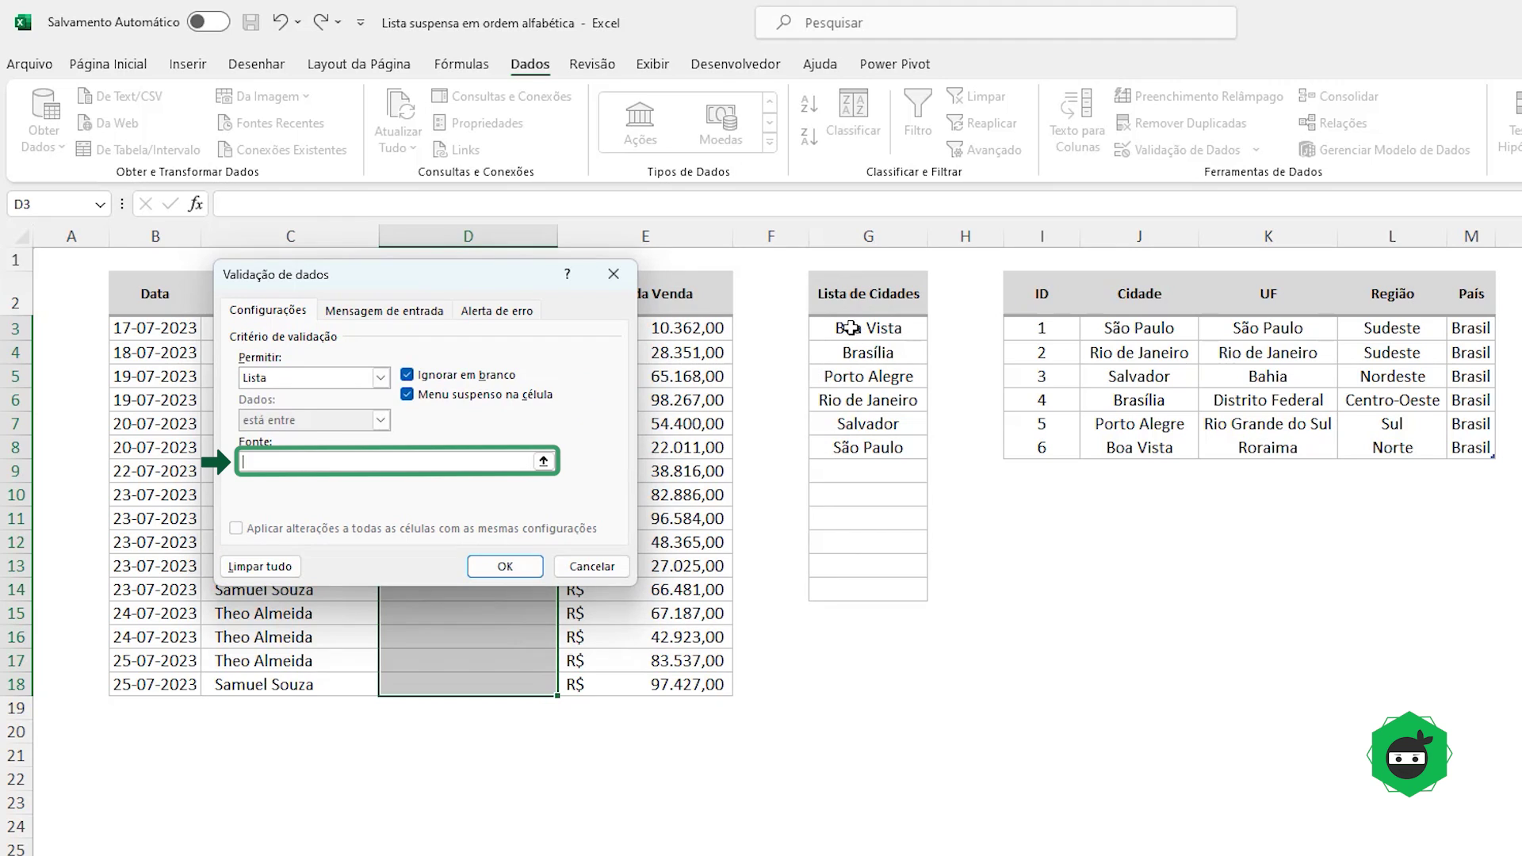
left_click_drag(850, 327, 868, 447)
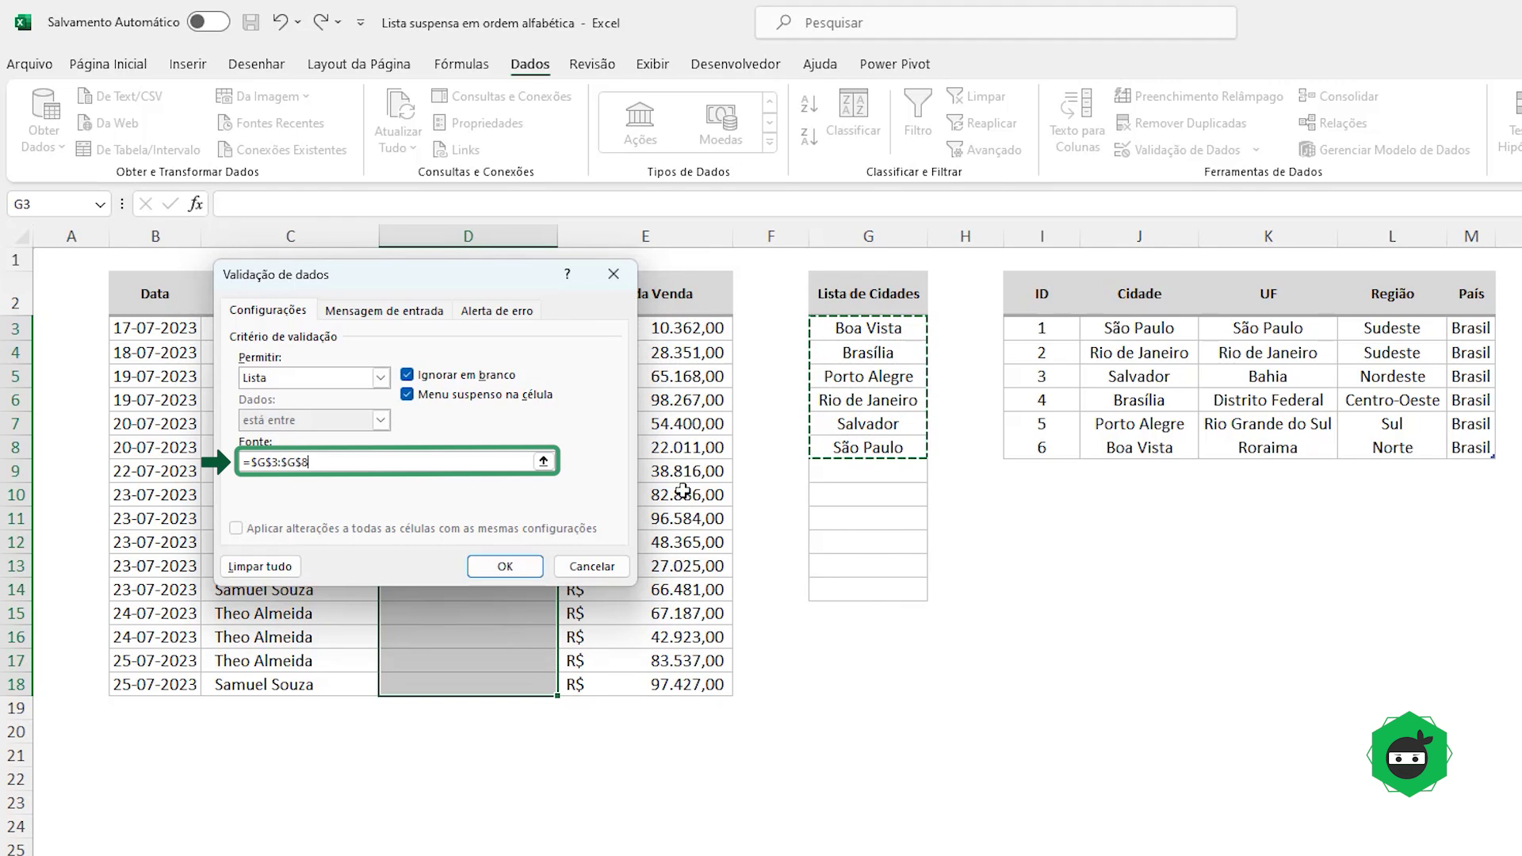
Step: Replace the fixed list source with the spill reference =$G$3#
left_click(299, 462)
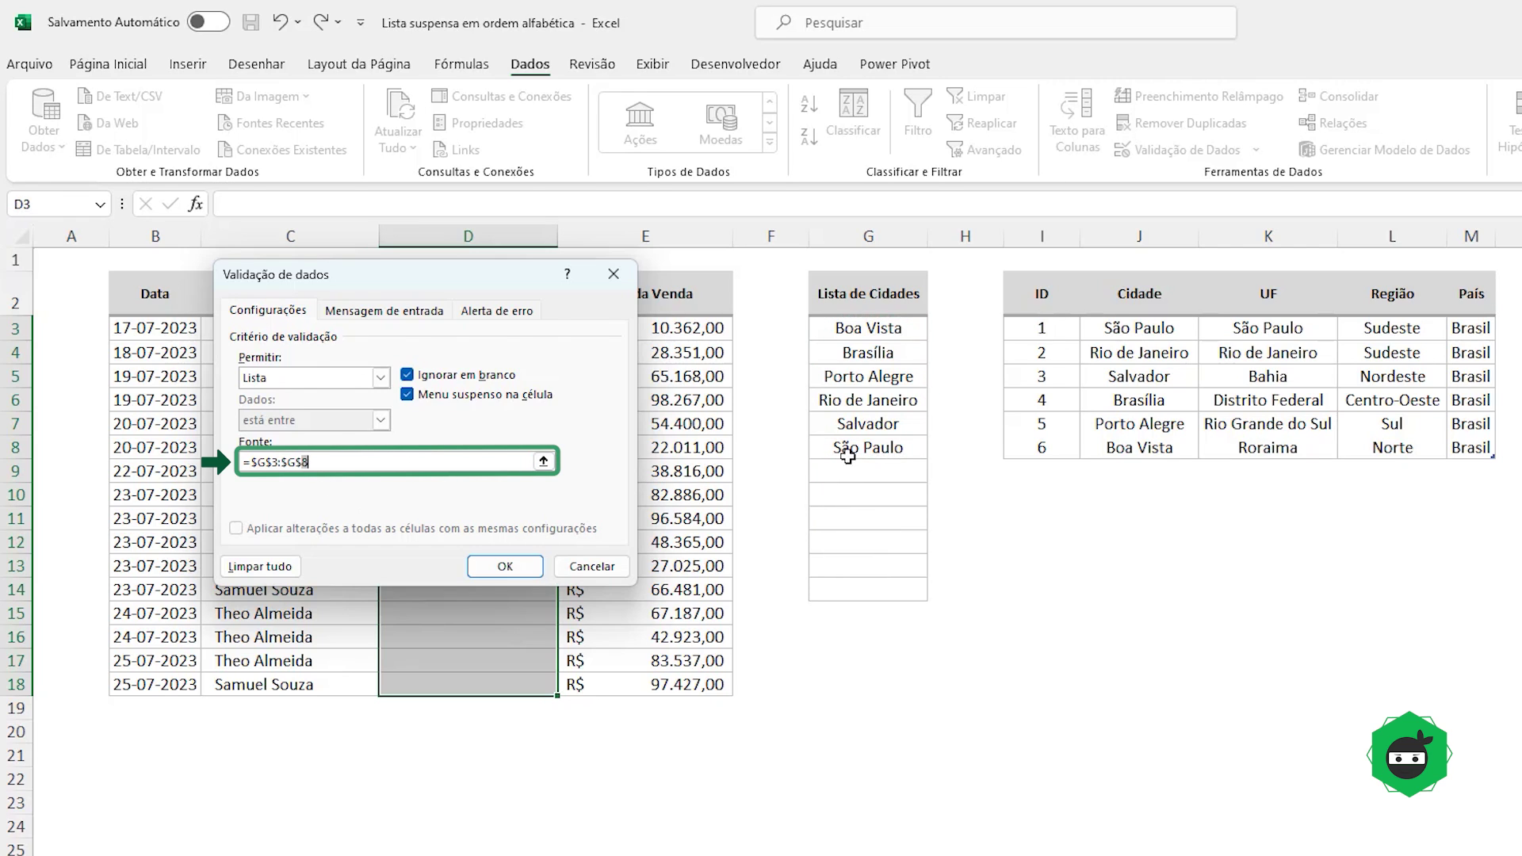
key("ctrl+a")
key("Delete")
left_click(861, 326)
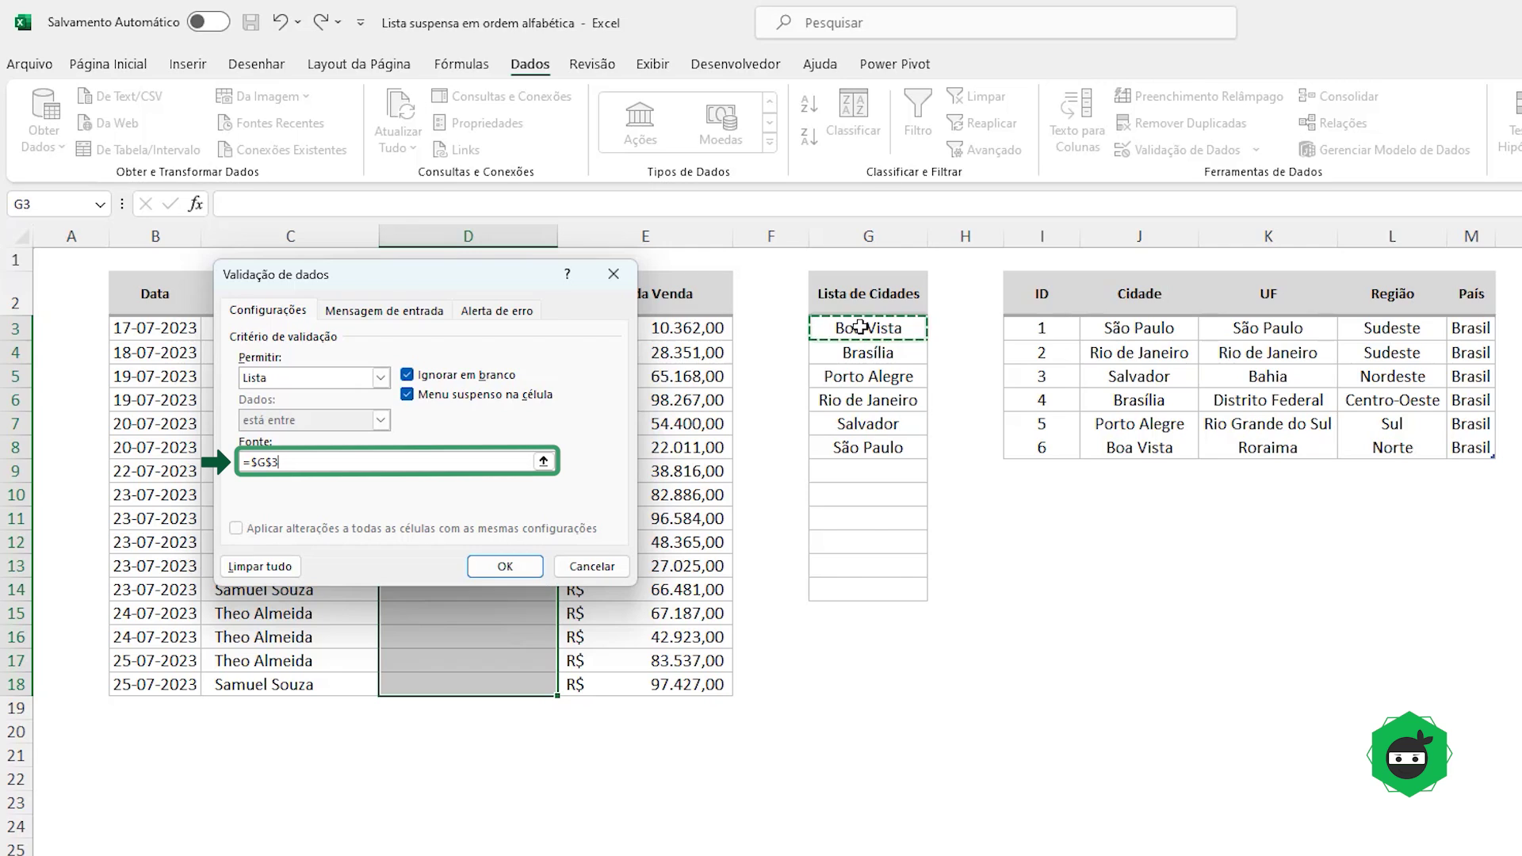
type("#")
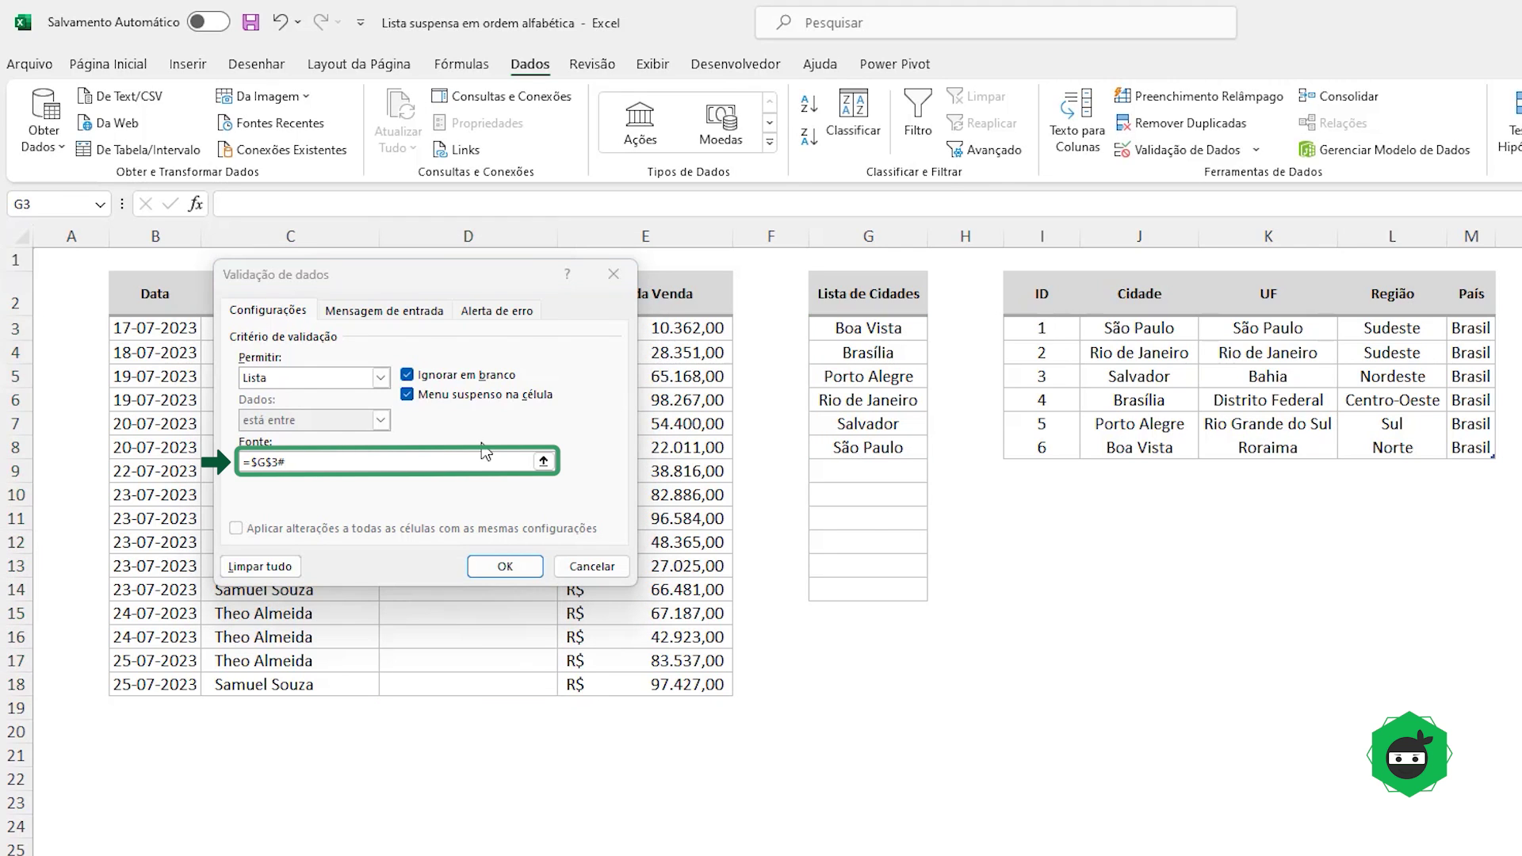
left_click(473, 462)
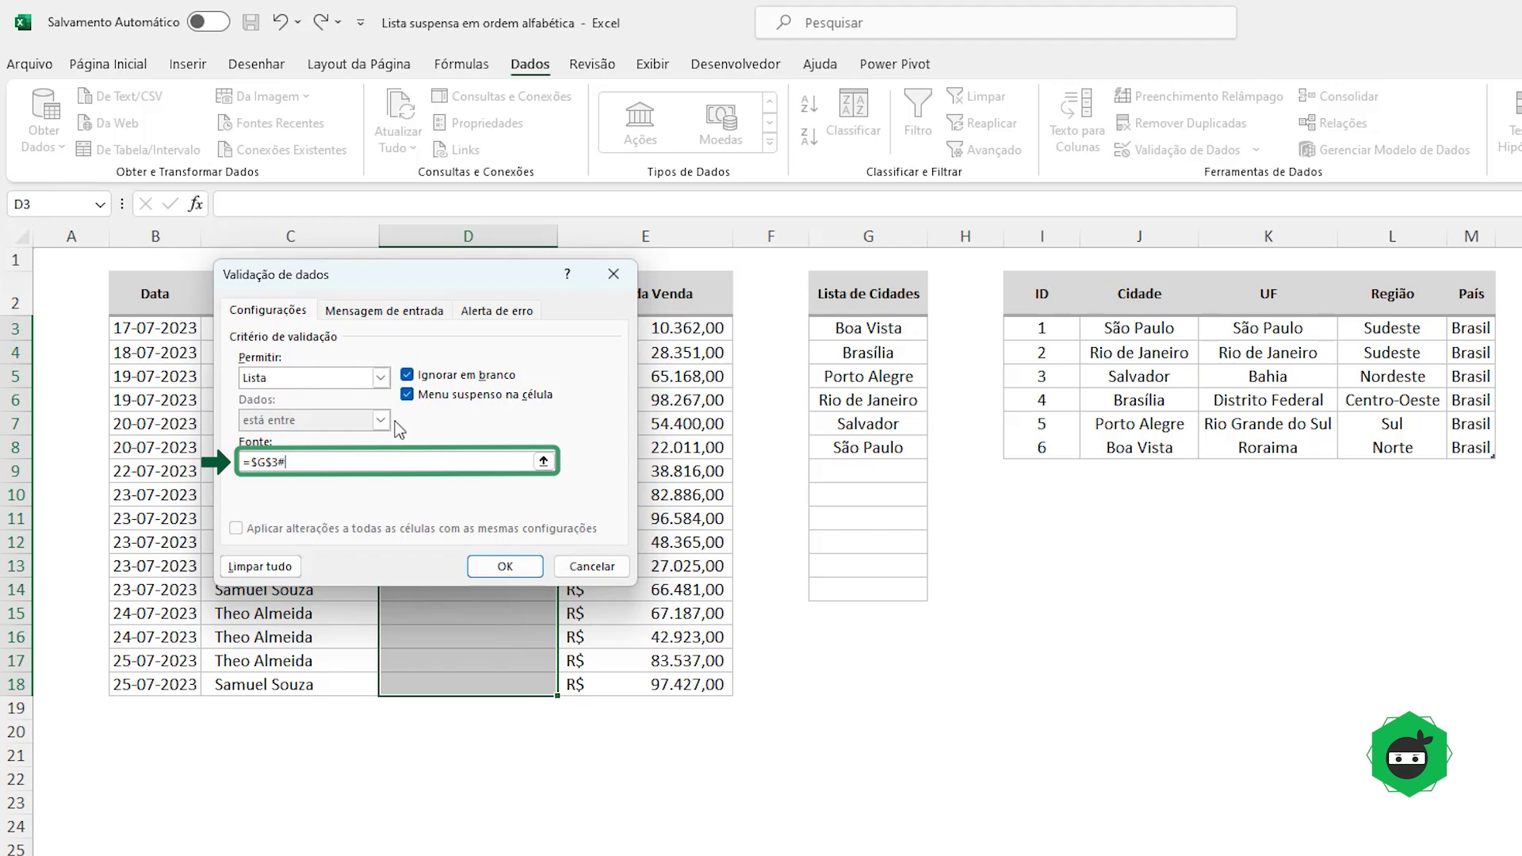
left_click(504, 567)
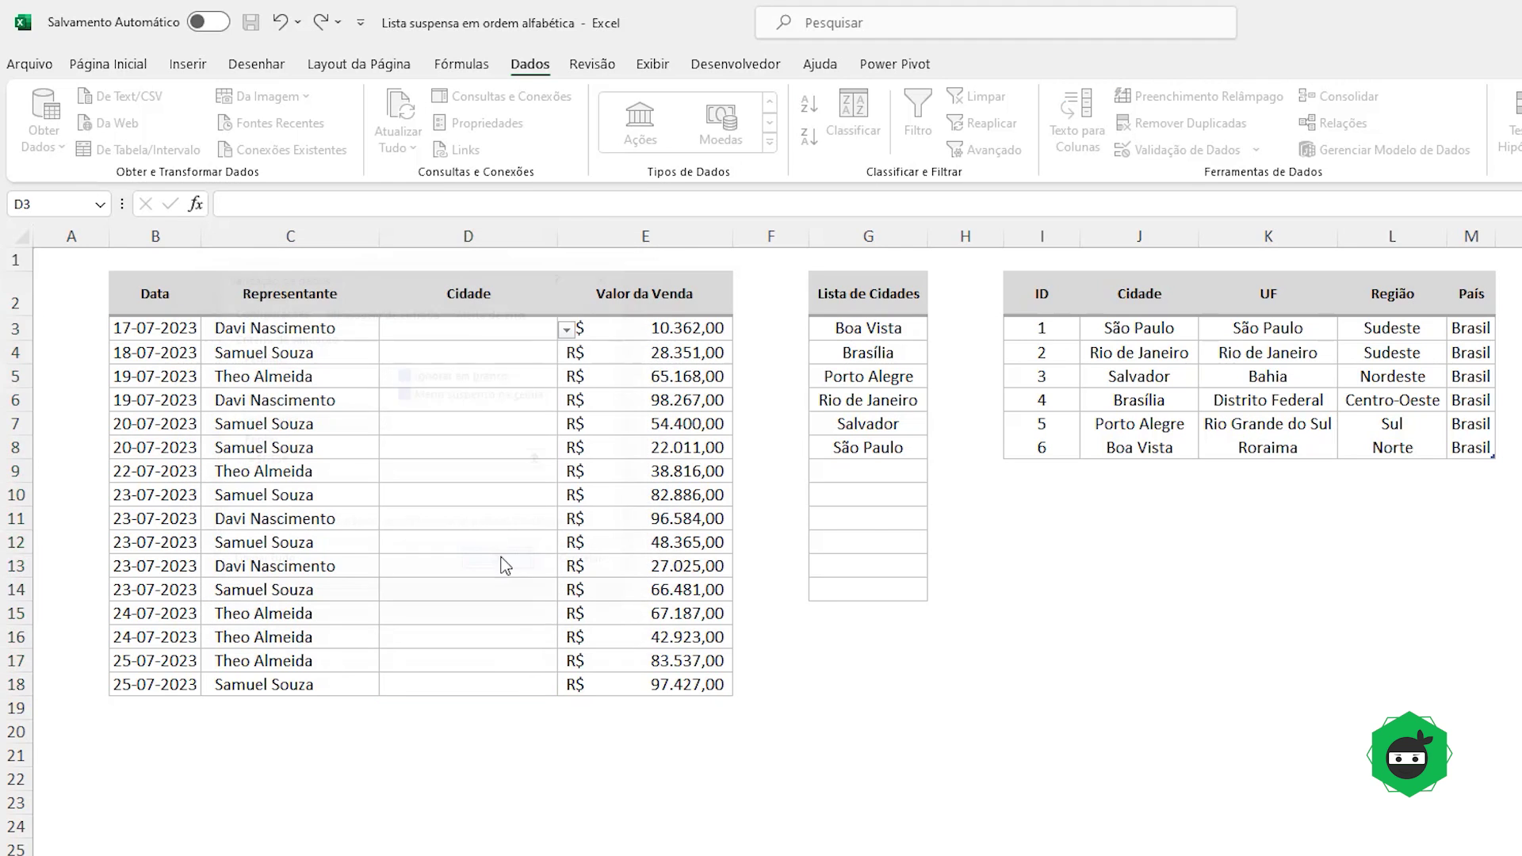
left_click(511, 331)
left_click(566, 329)
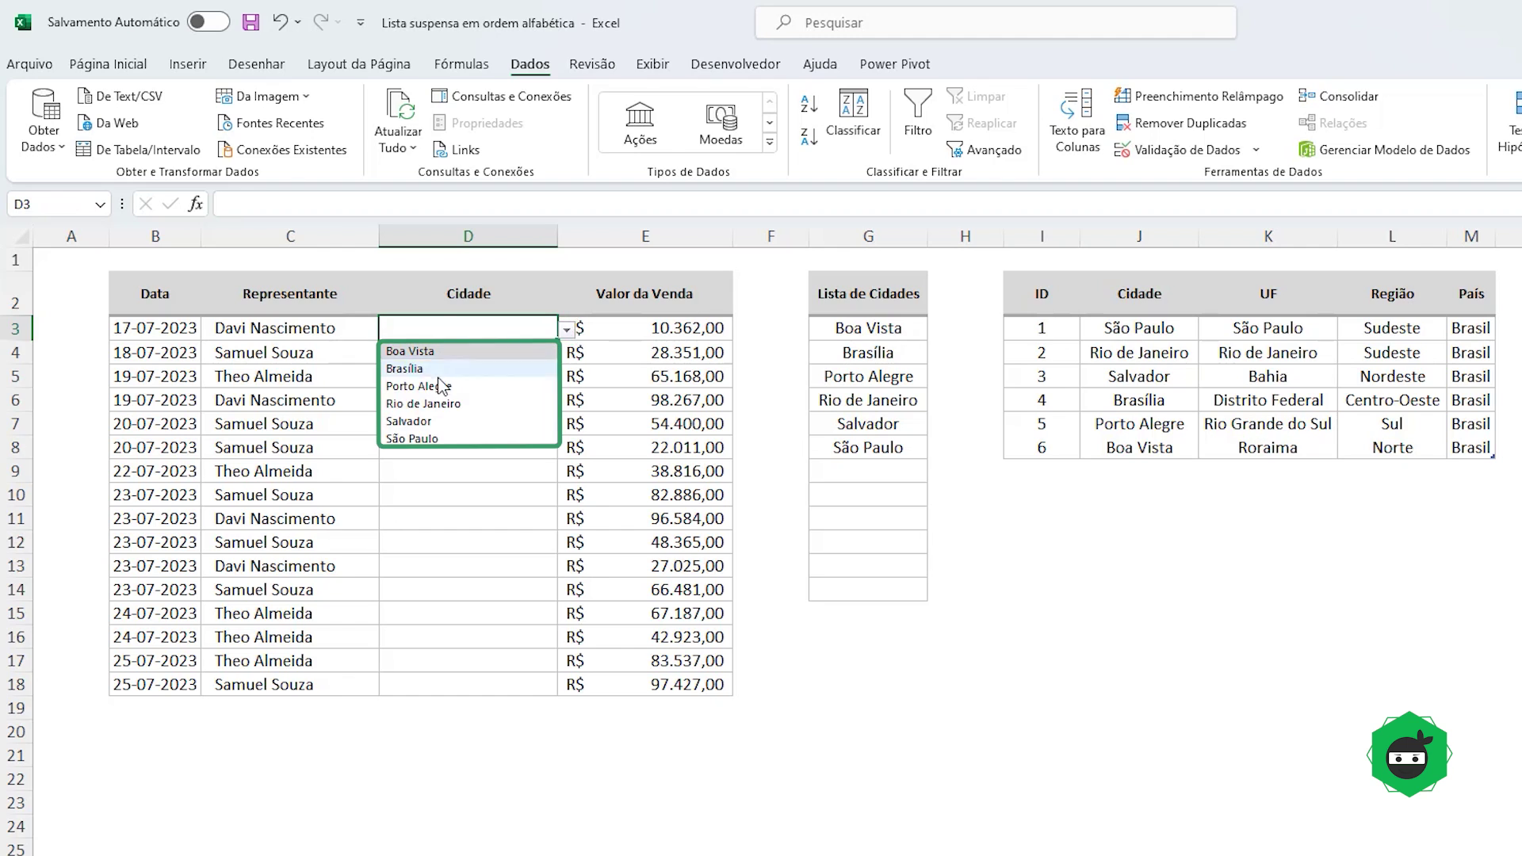
left_click(453, 501)
left_click(499, 353)
left_click_drag(865, 325, 868, 471)
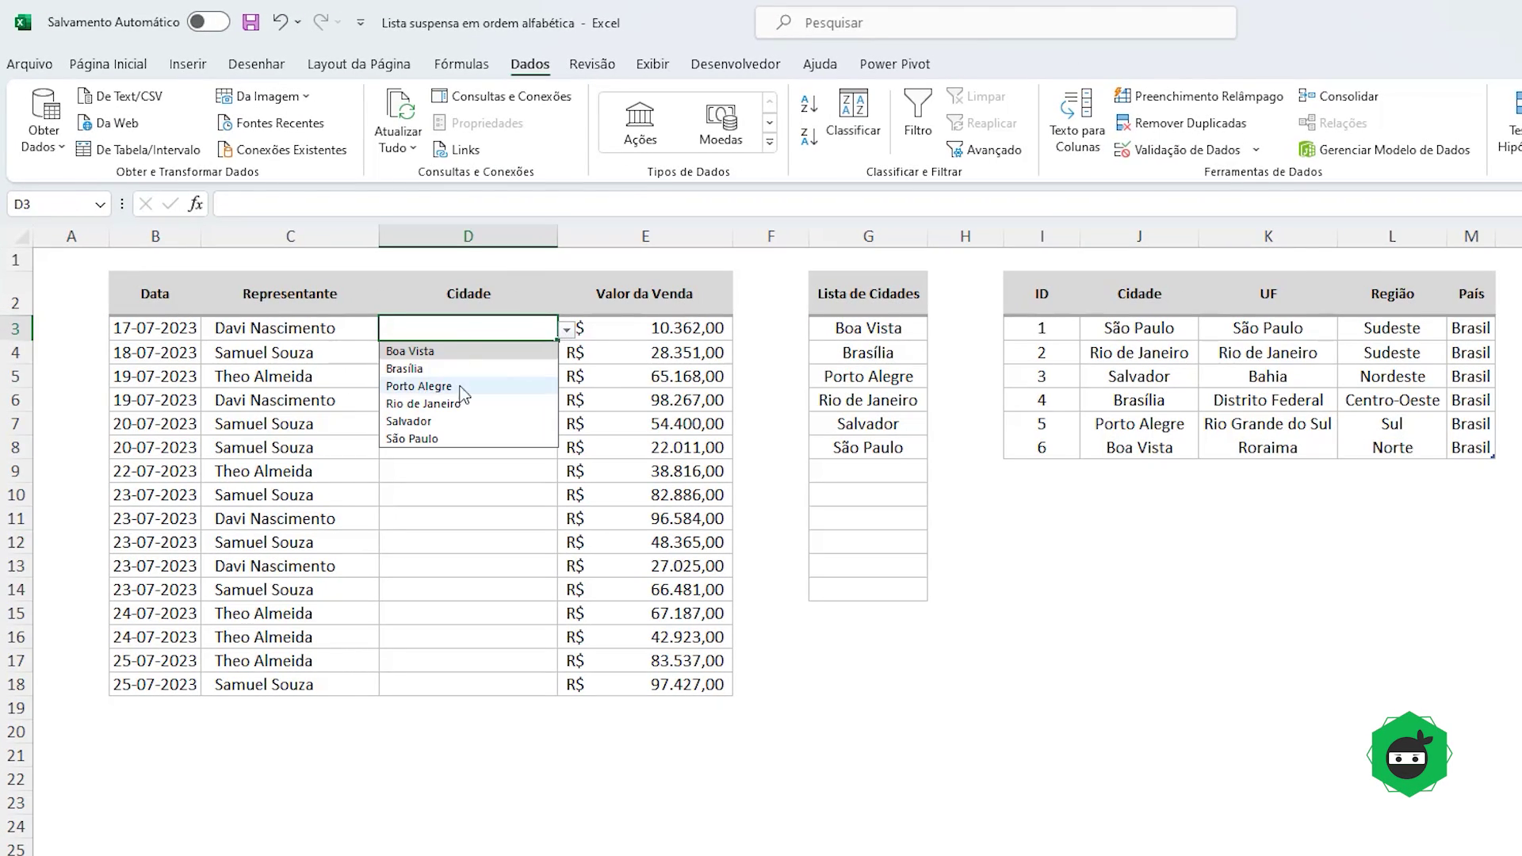
Step: Copy the seven extra city rows and paste them below the Cidades table
scroll(811, 491, "down", 4)
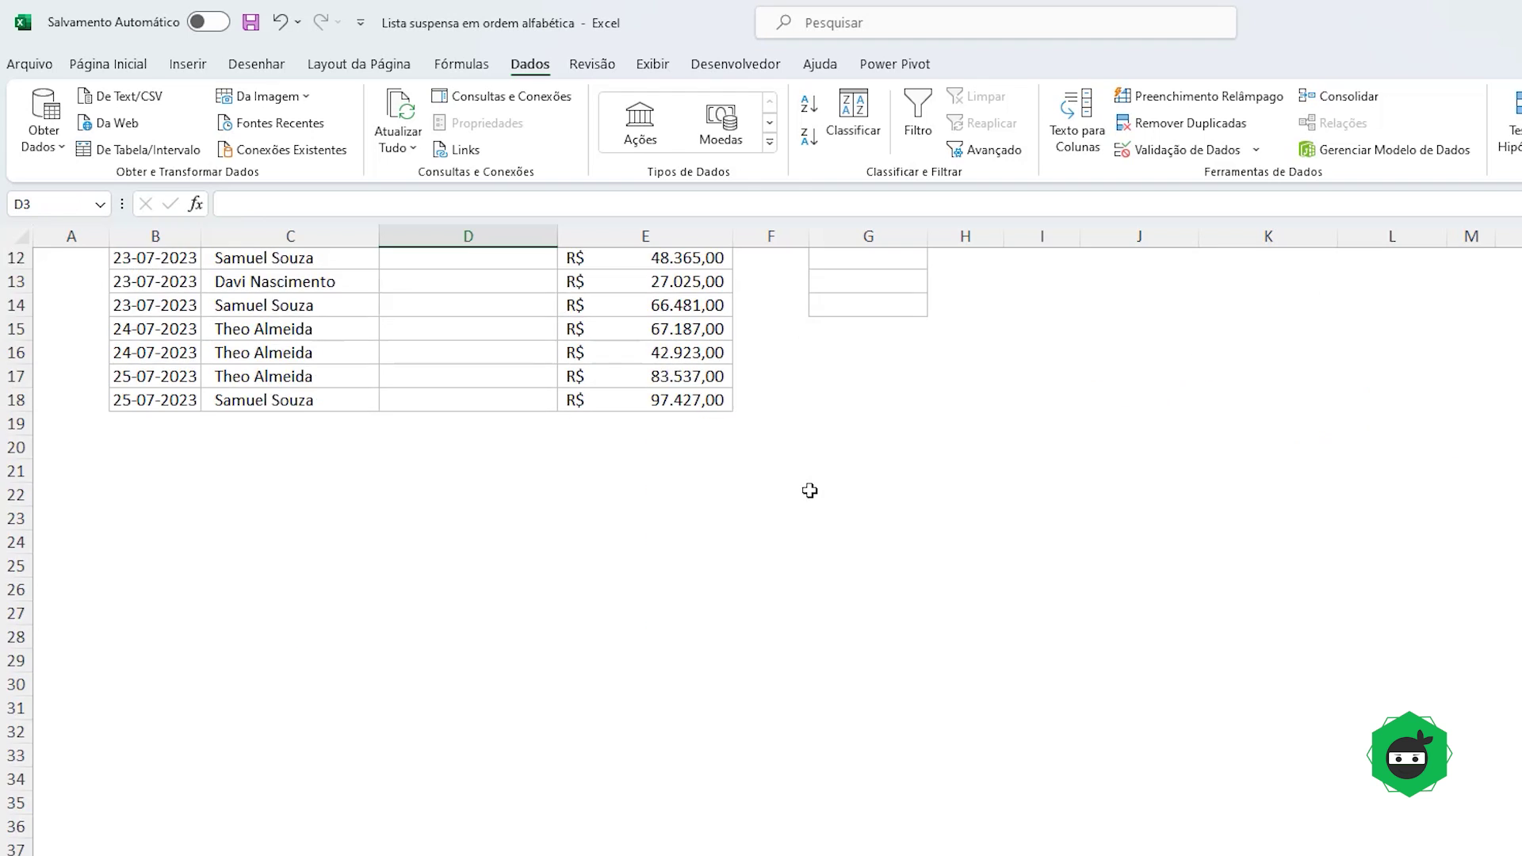
scroll(812, 490, "down", 6)
key("ctrl+c")
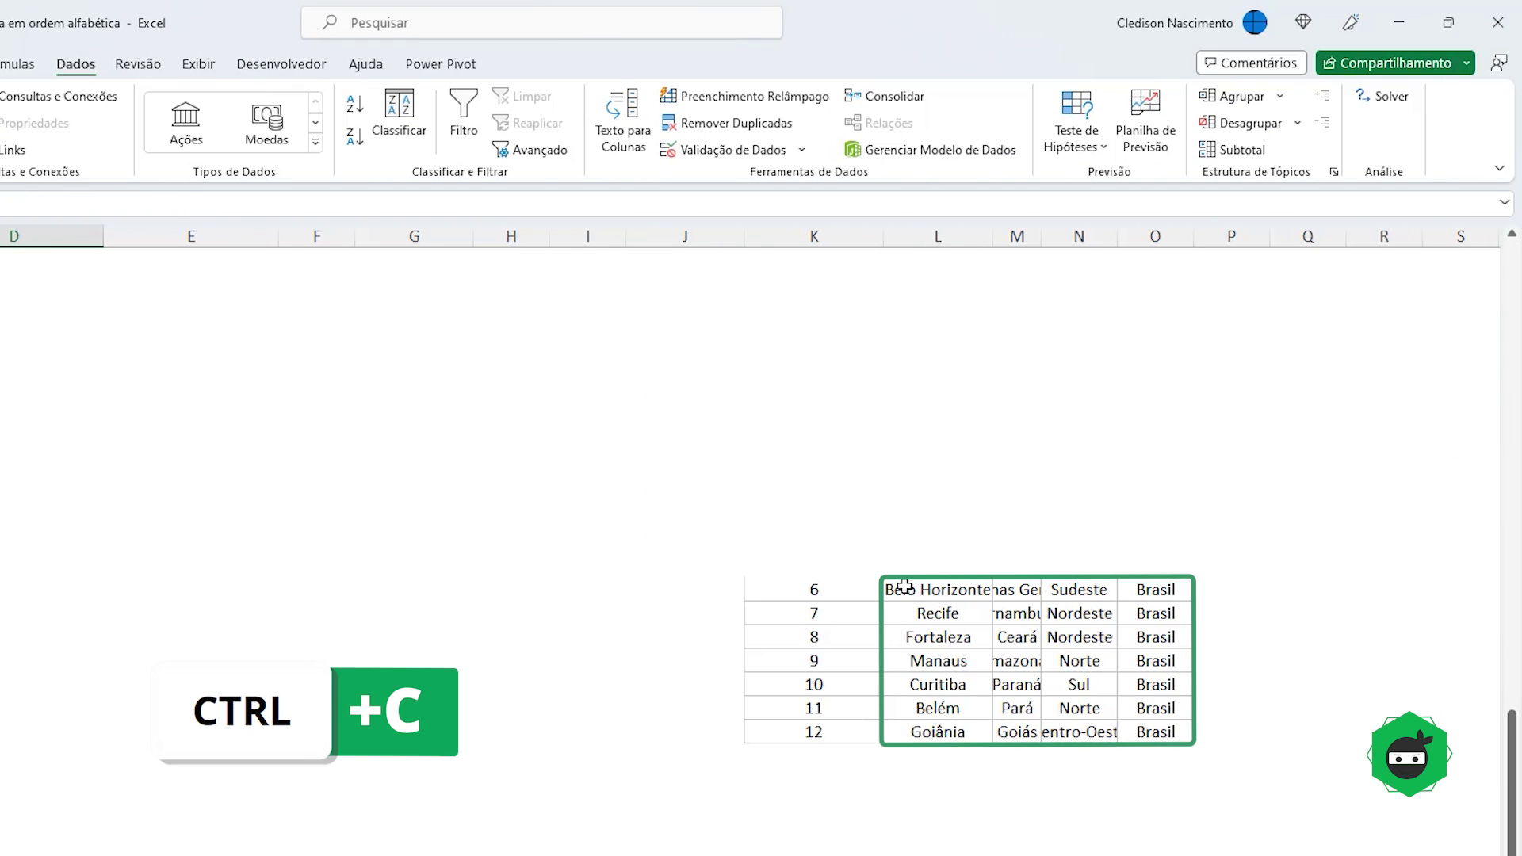
left_click_drag(894, 587, 1156, 731)
key("ctrl+c")
scroll(952, 425, "up", 10)
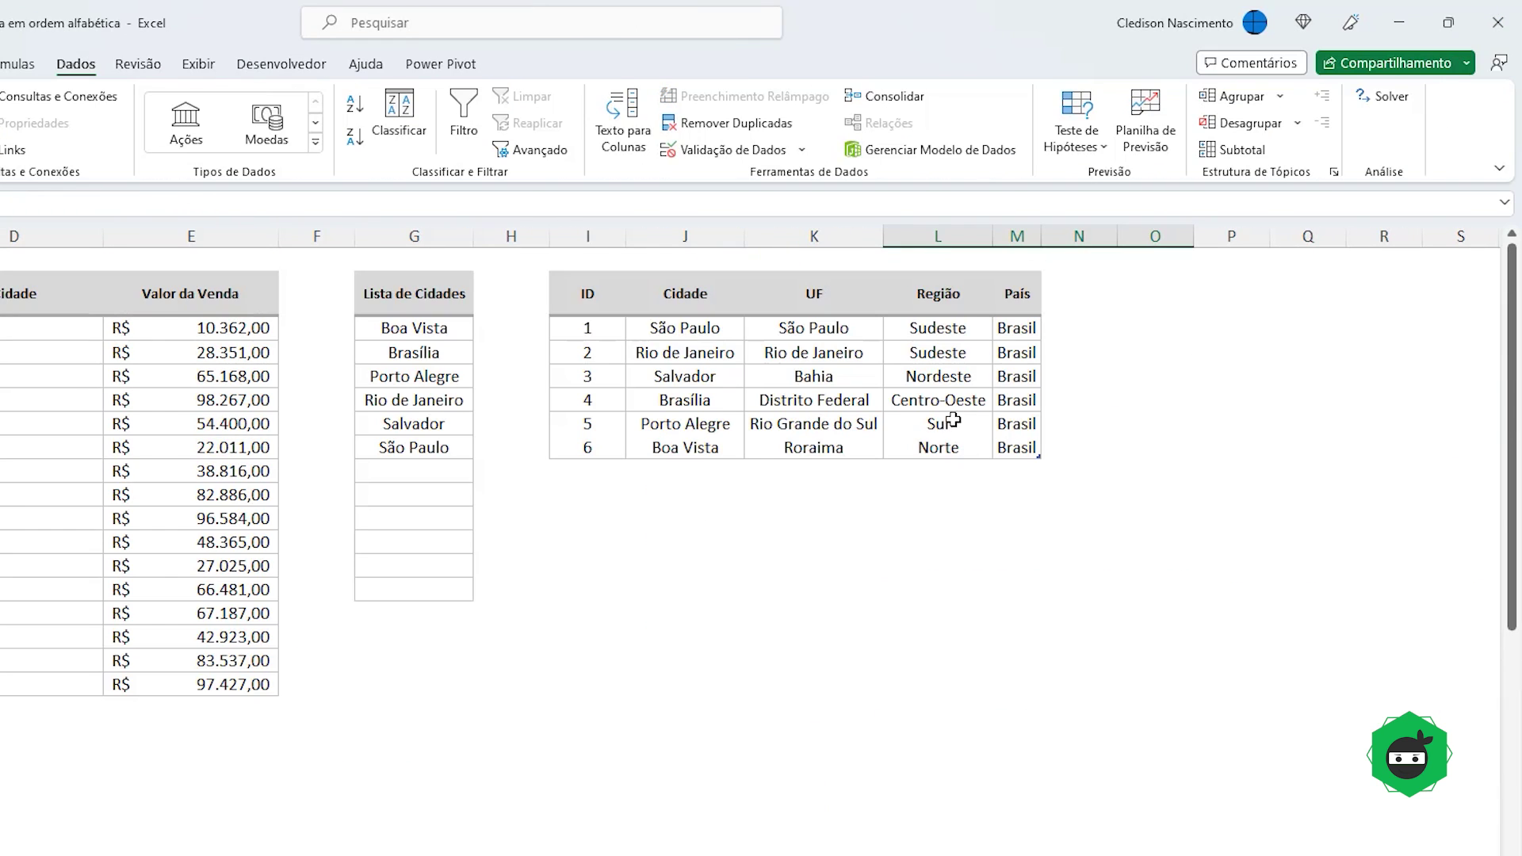
left_click(680, 473)
key("ctrl+v")
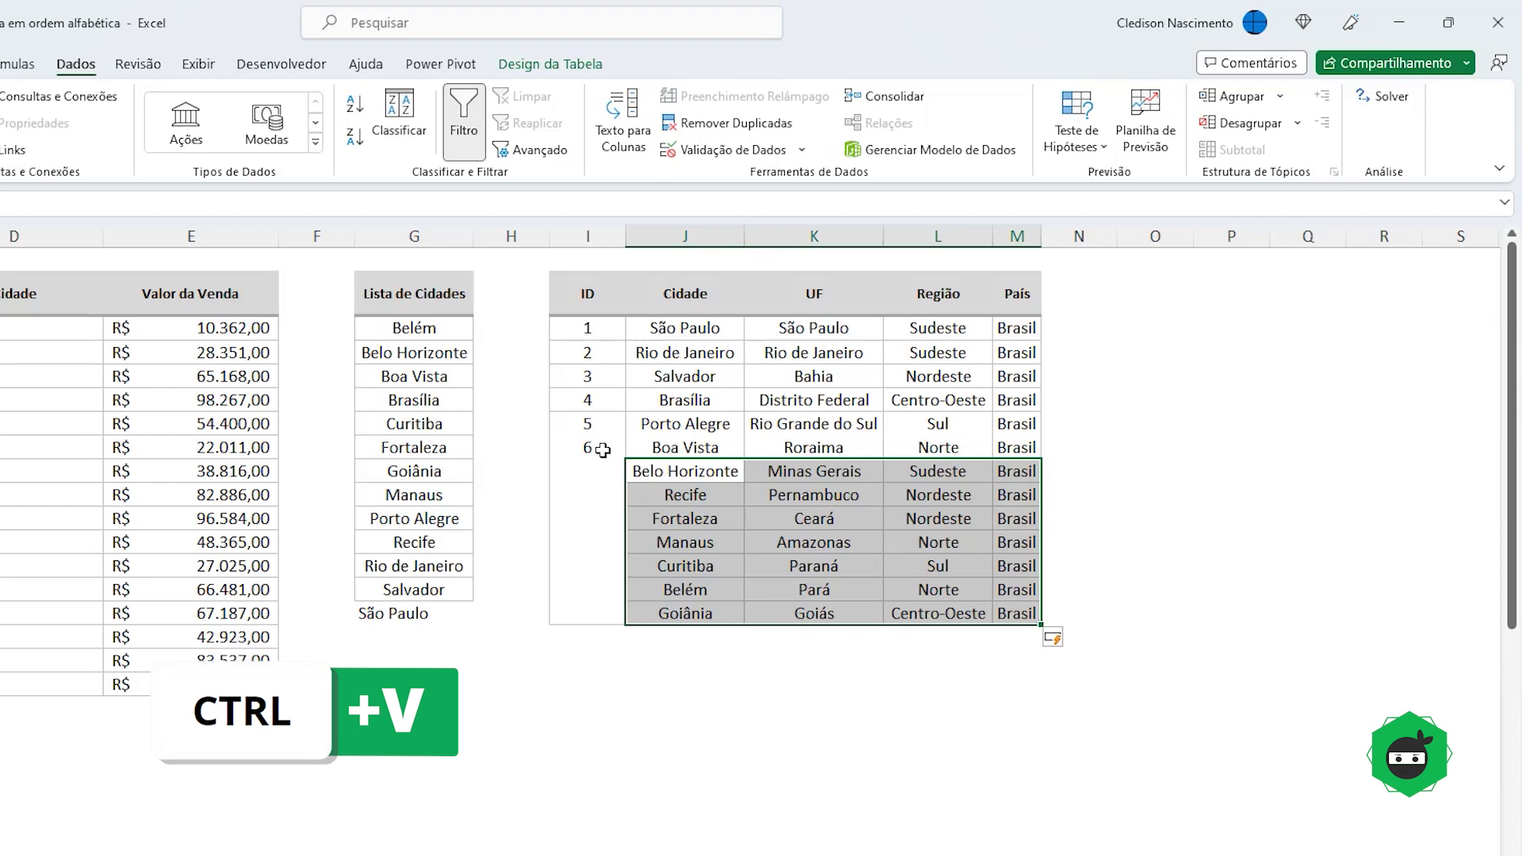
Step: Fill the new rows' IDs 7 through 13
left_click(618, 455)
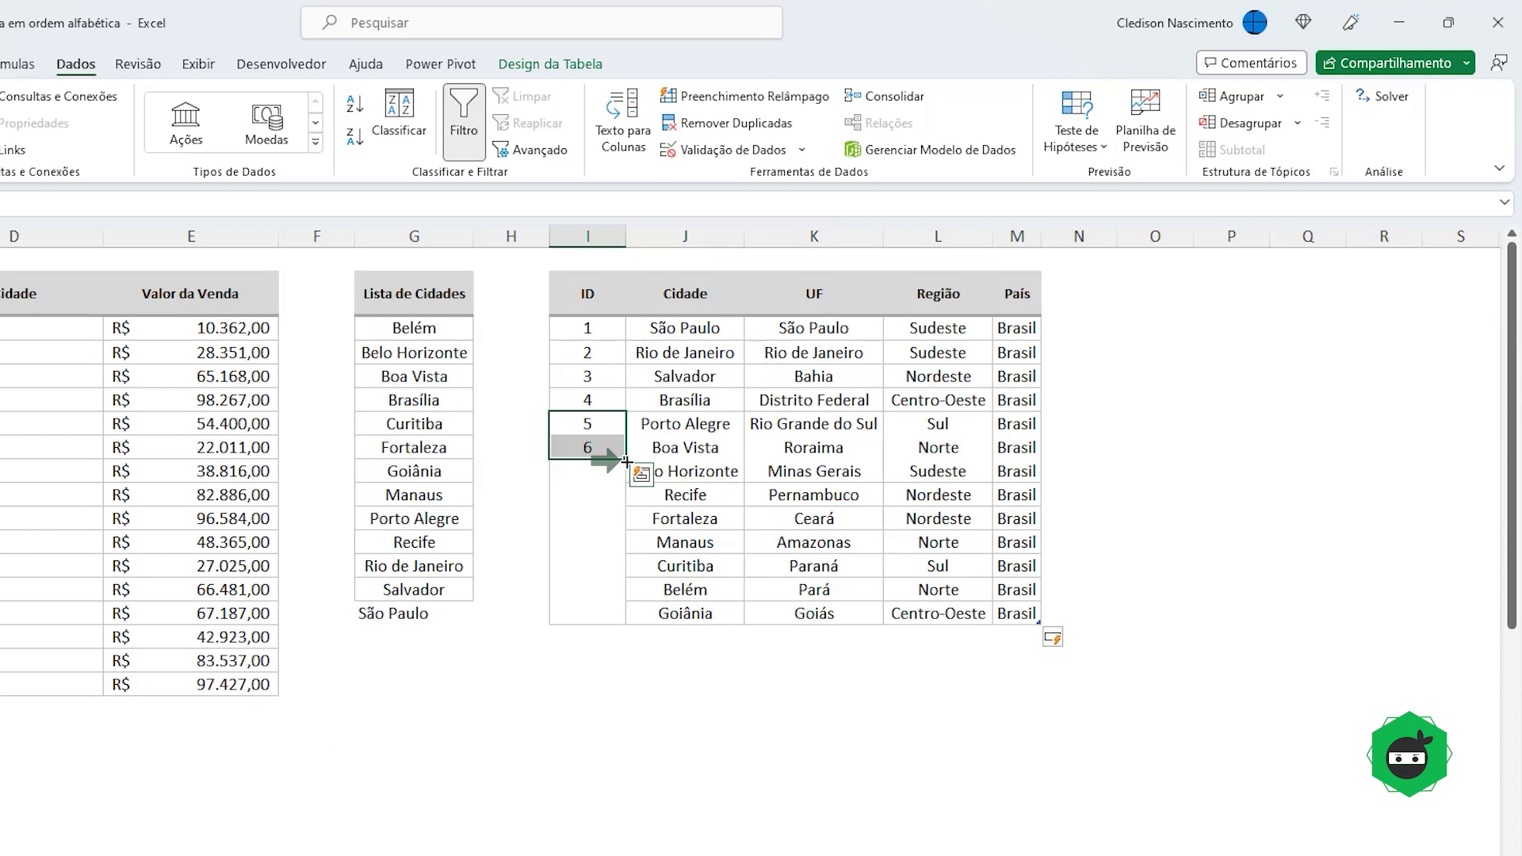
left_click_drag(625, 458, 587, 624)
left_click(511, 684)
Step: Paint Salvador's centred format onto São Paulo and widen column G to fit Belo Horizonte
left_click(869, 589)
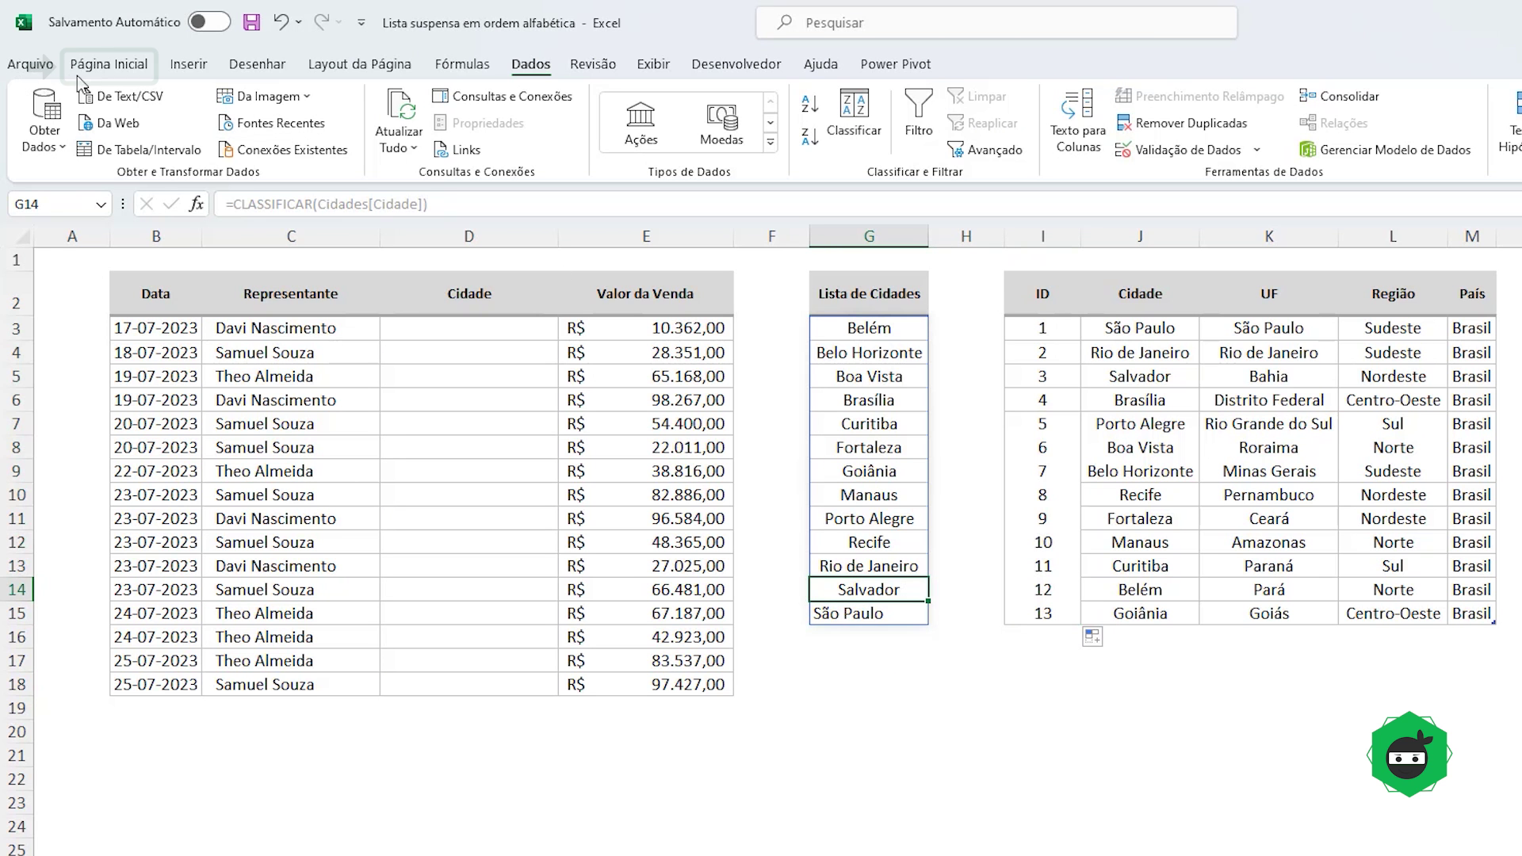
left_click(109, 64)
left_click(135, 150)
left_click(869, 613)
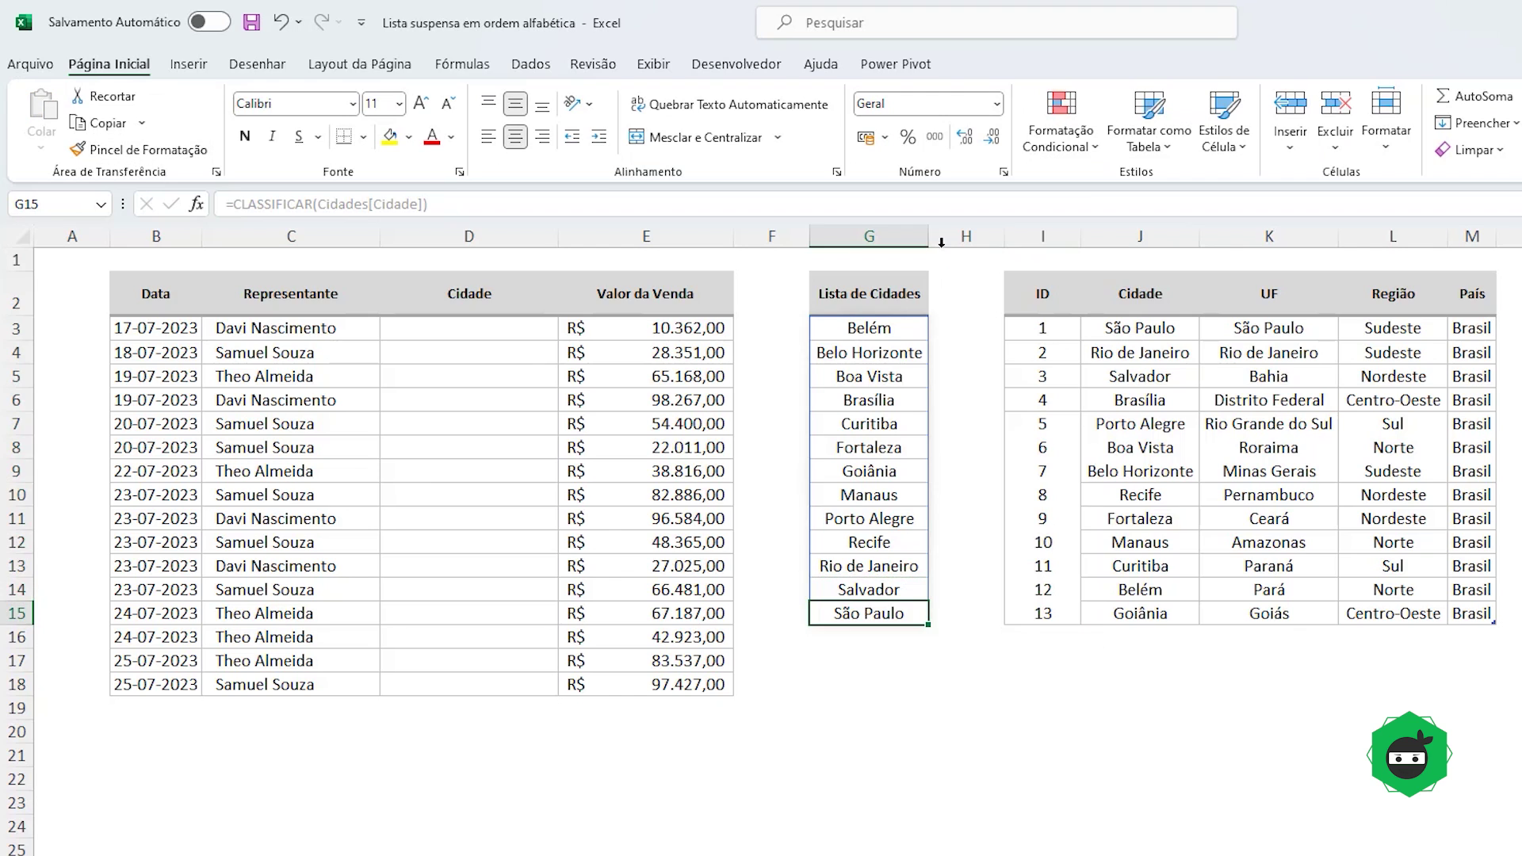
left_click_drag(928, 235, 946, 235)
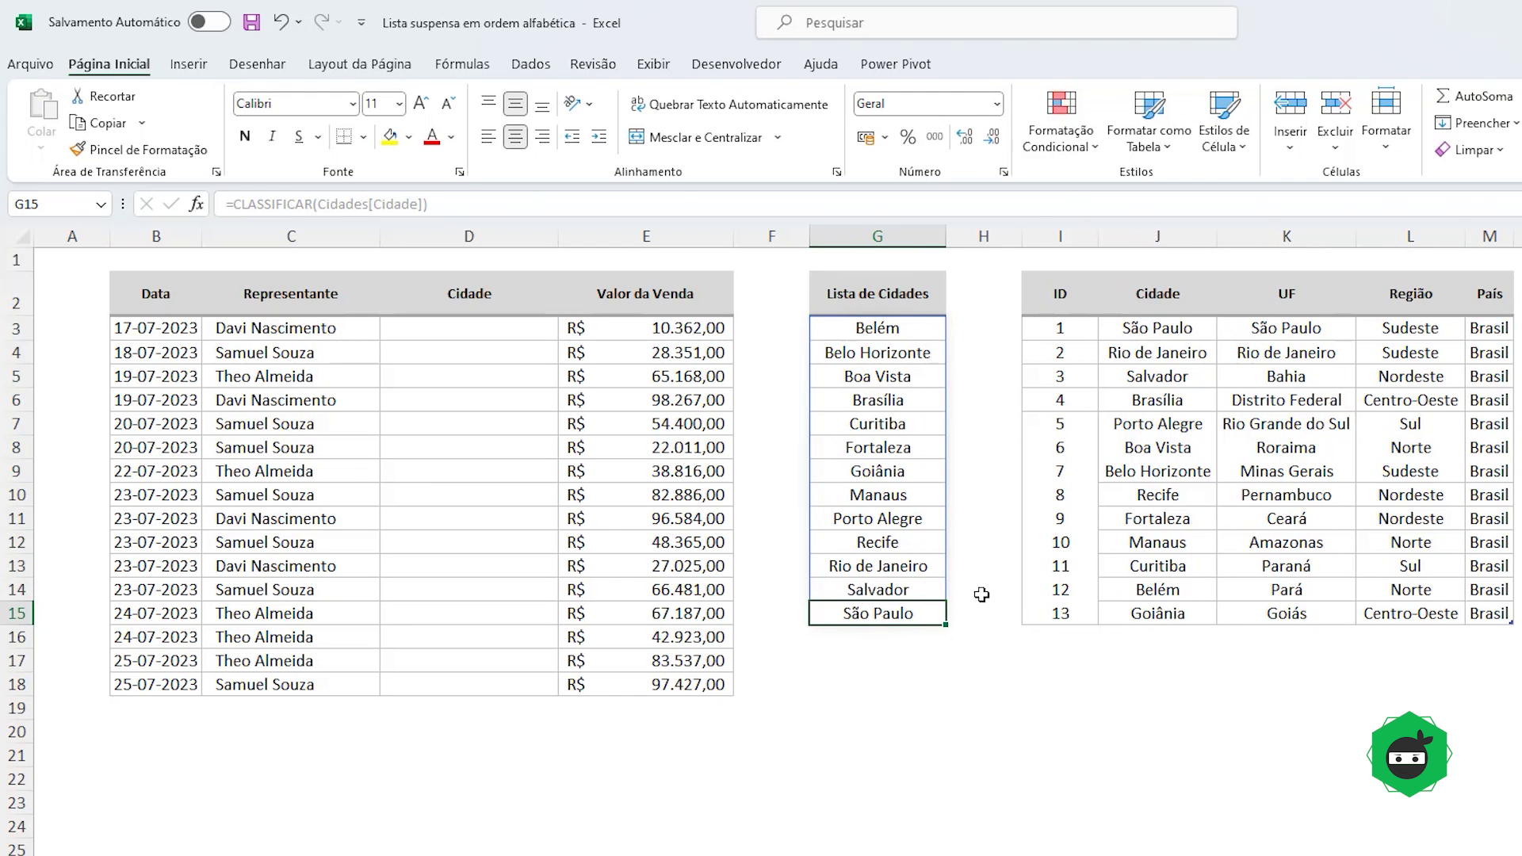
Step: Check the sorted list from Belém to Recife and open D3's updated city drop-down
left_click(973, 650)
left_click(866, 328)
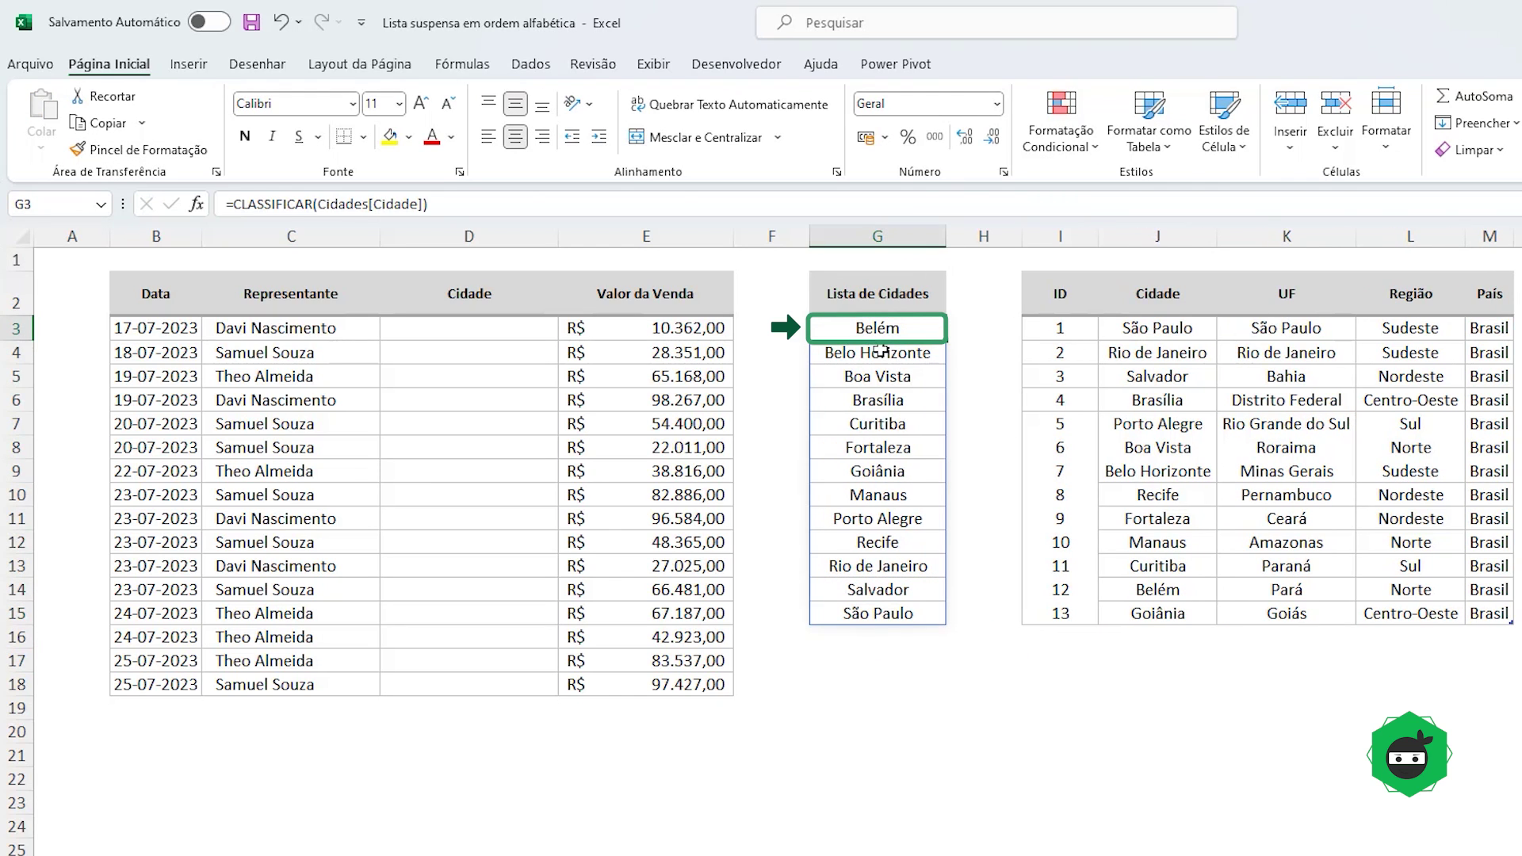
left_click_drag(869, 331, 870, 423)
left_click(870, 423)
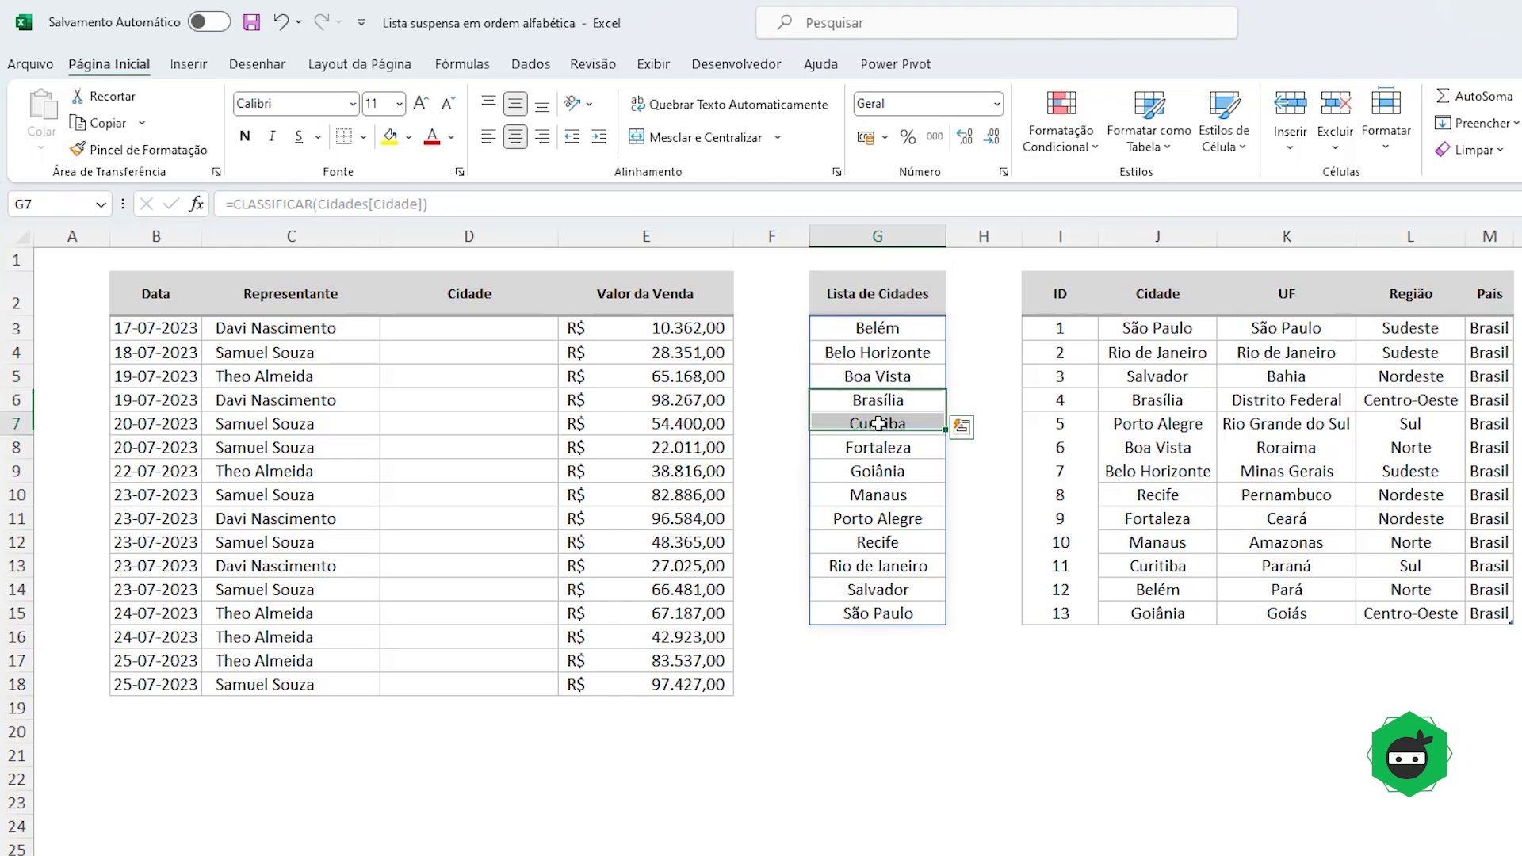
left_click(874, 447)
left_click(876, 542)
left_click(478, 327)
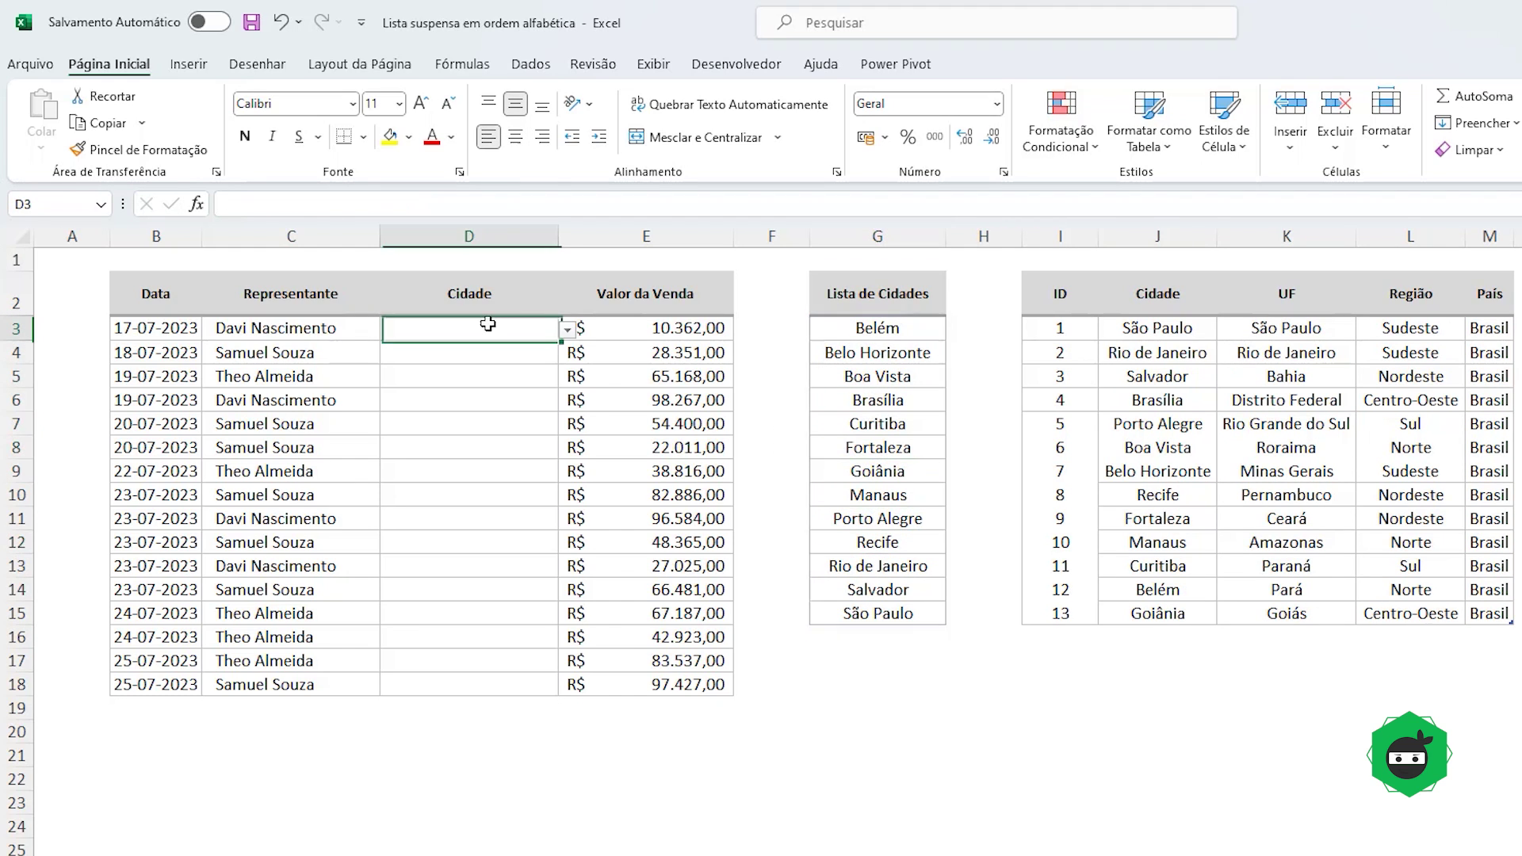
left_click(568, 331)
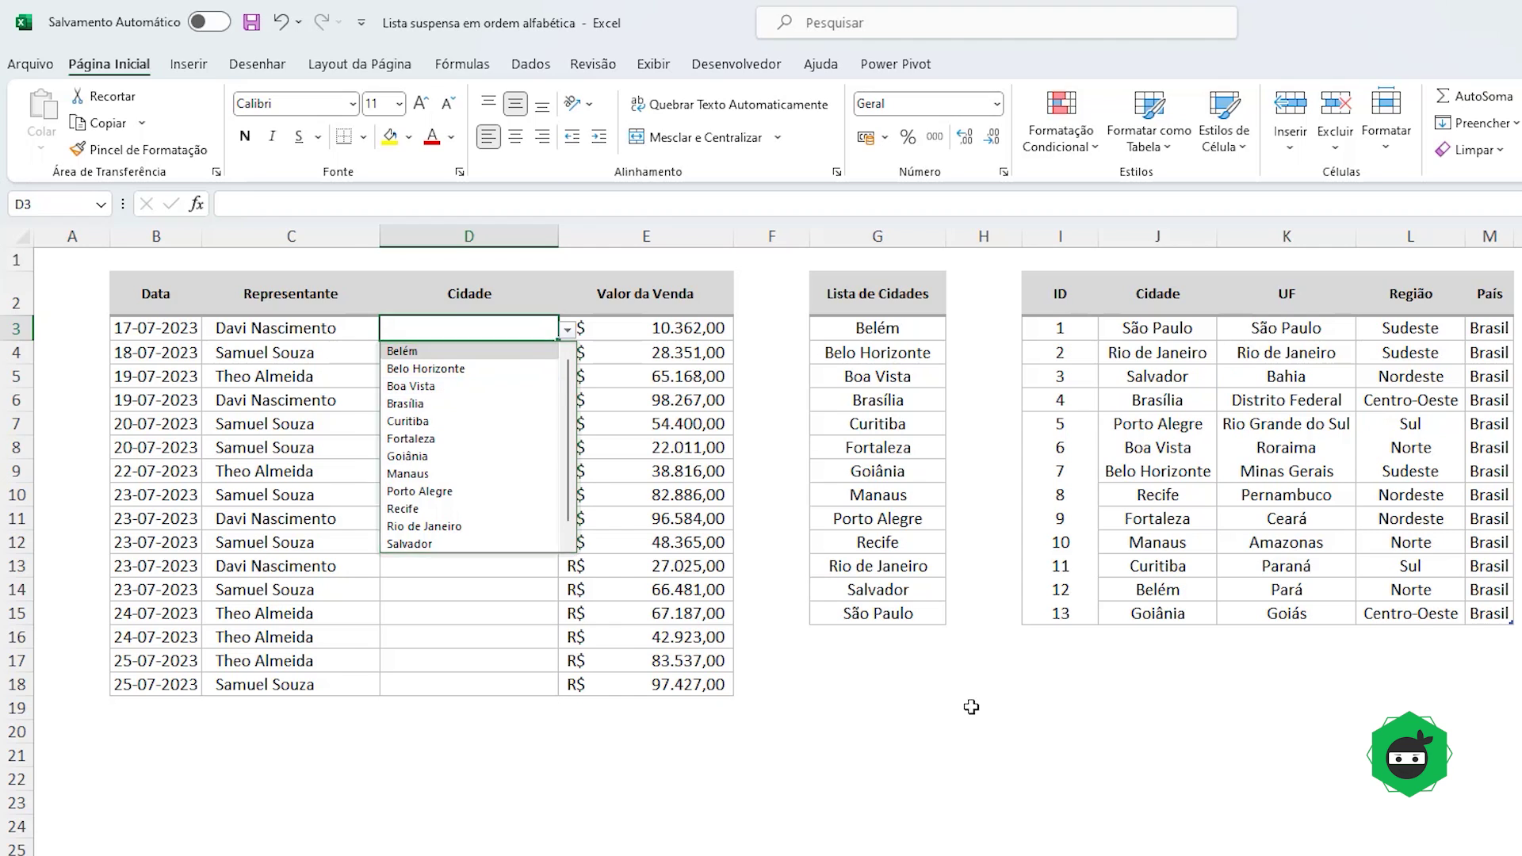
Step: Add city 14: Aracajú, Sergipe, Nordeste, Brasil to the Cidades table
left_click(1060, 683)
left_click(1060, 630)
type("14")
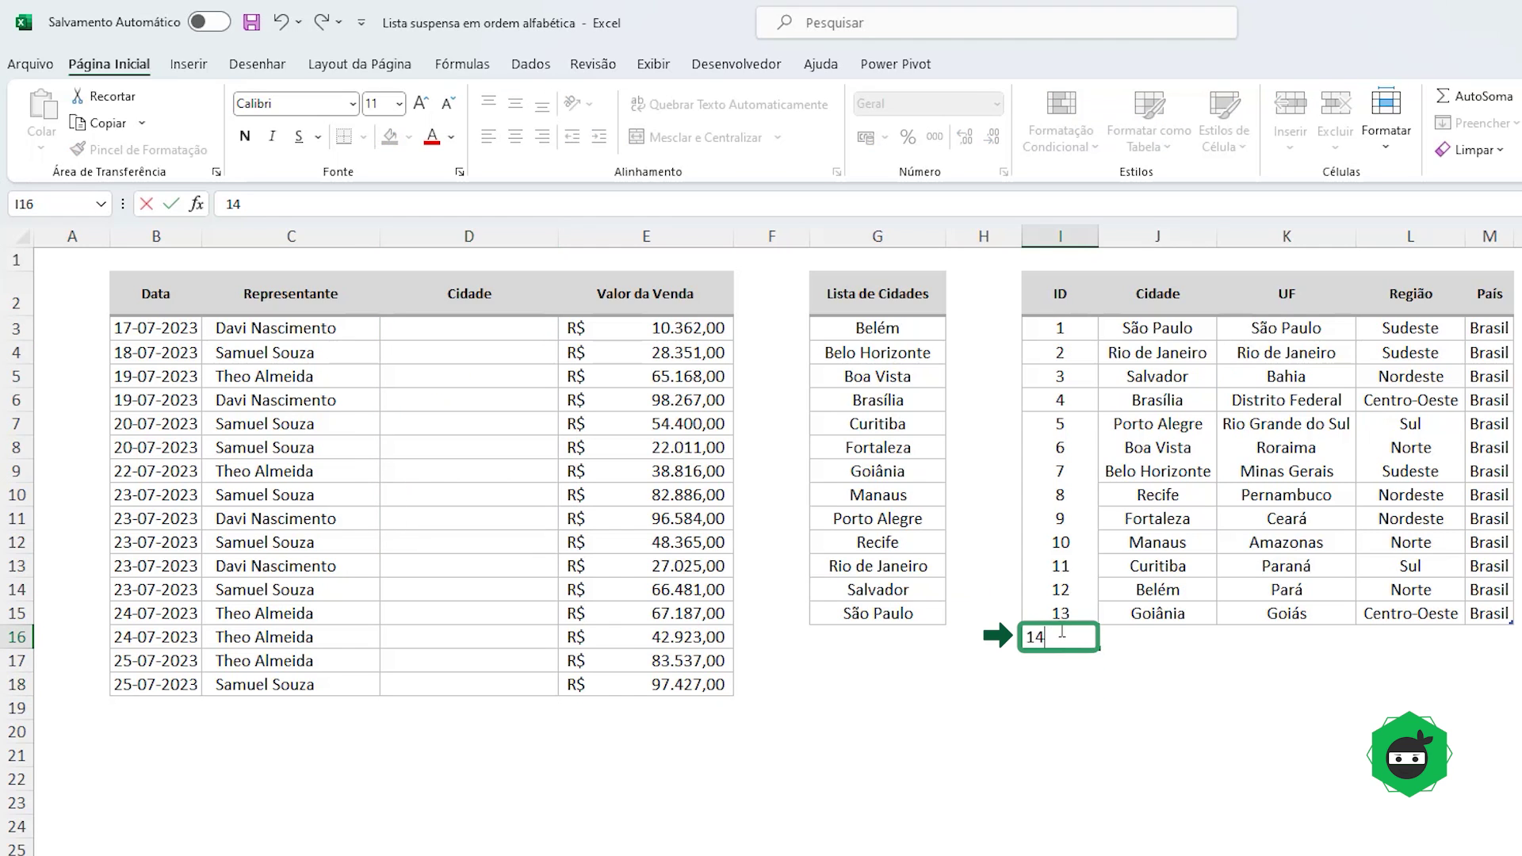
key("Tab")
type("Ar")
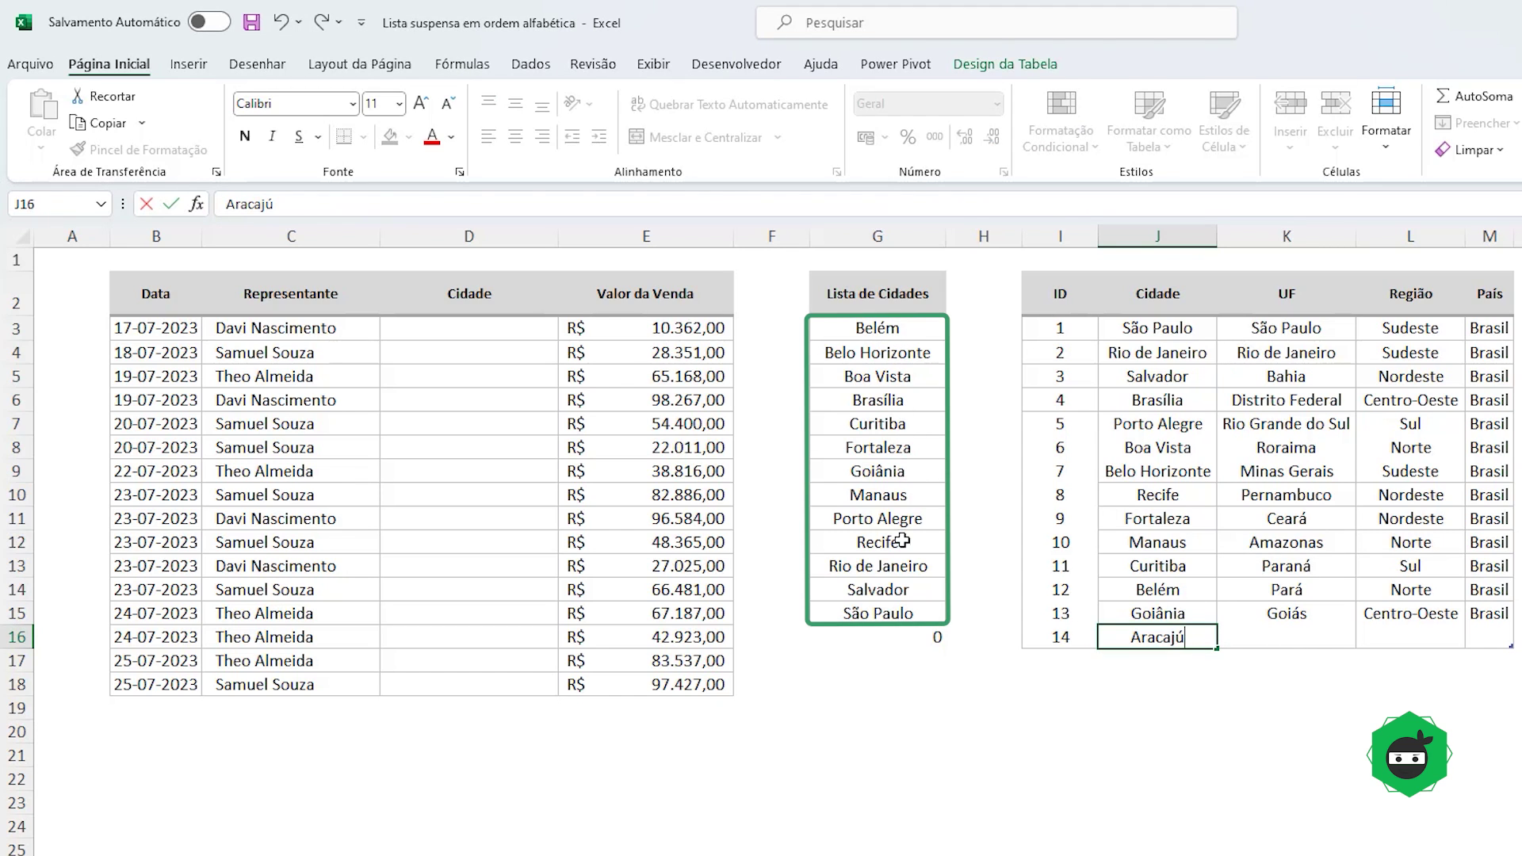
key("Tab")
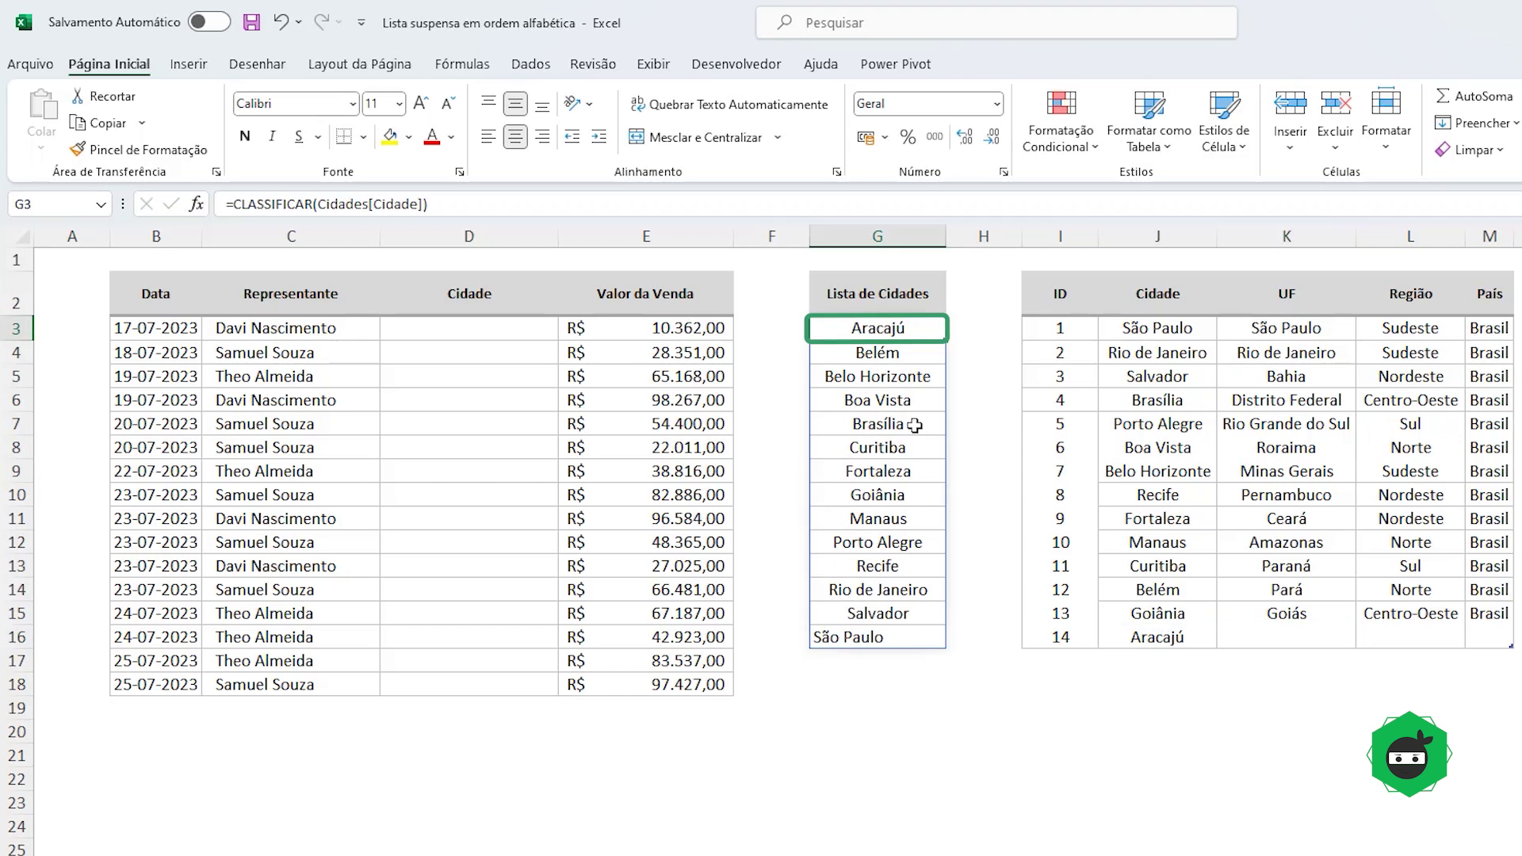
type("Sergipe")
key("Tab")
type("N")
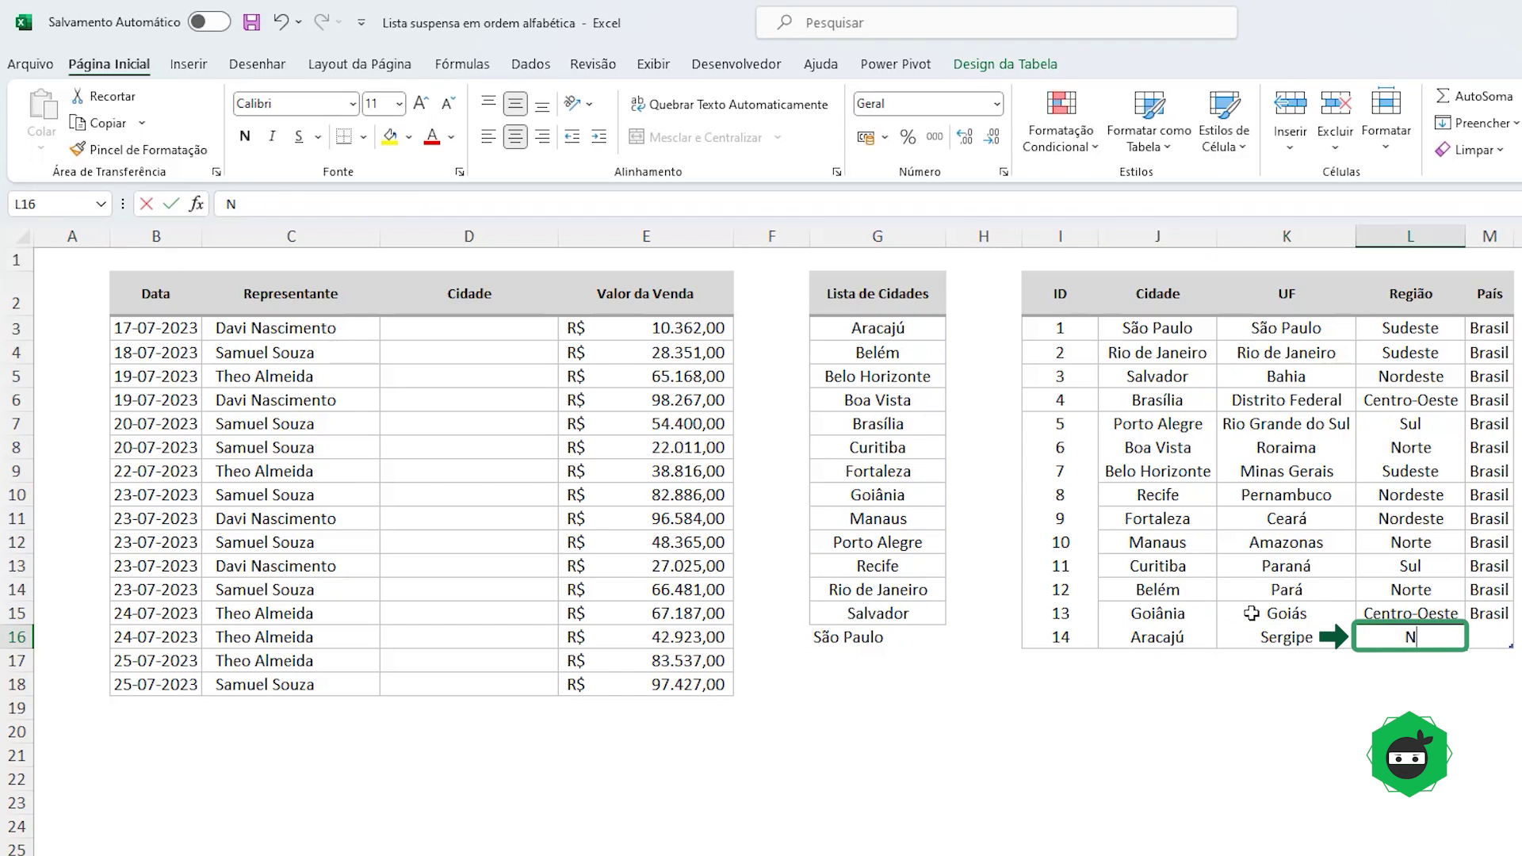
type("ordeste")
key("Tab")
type("b")
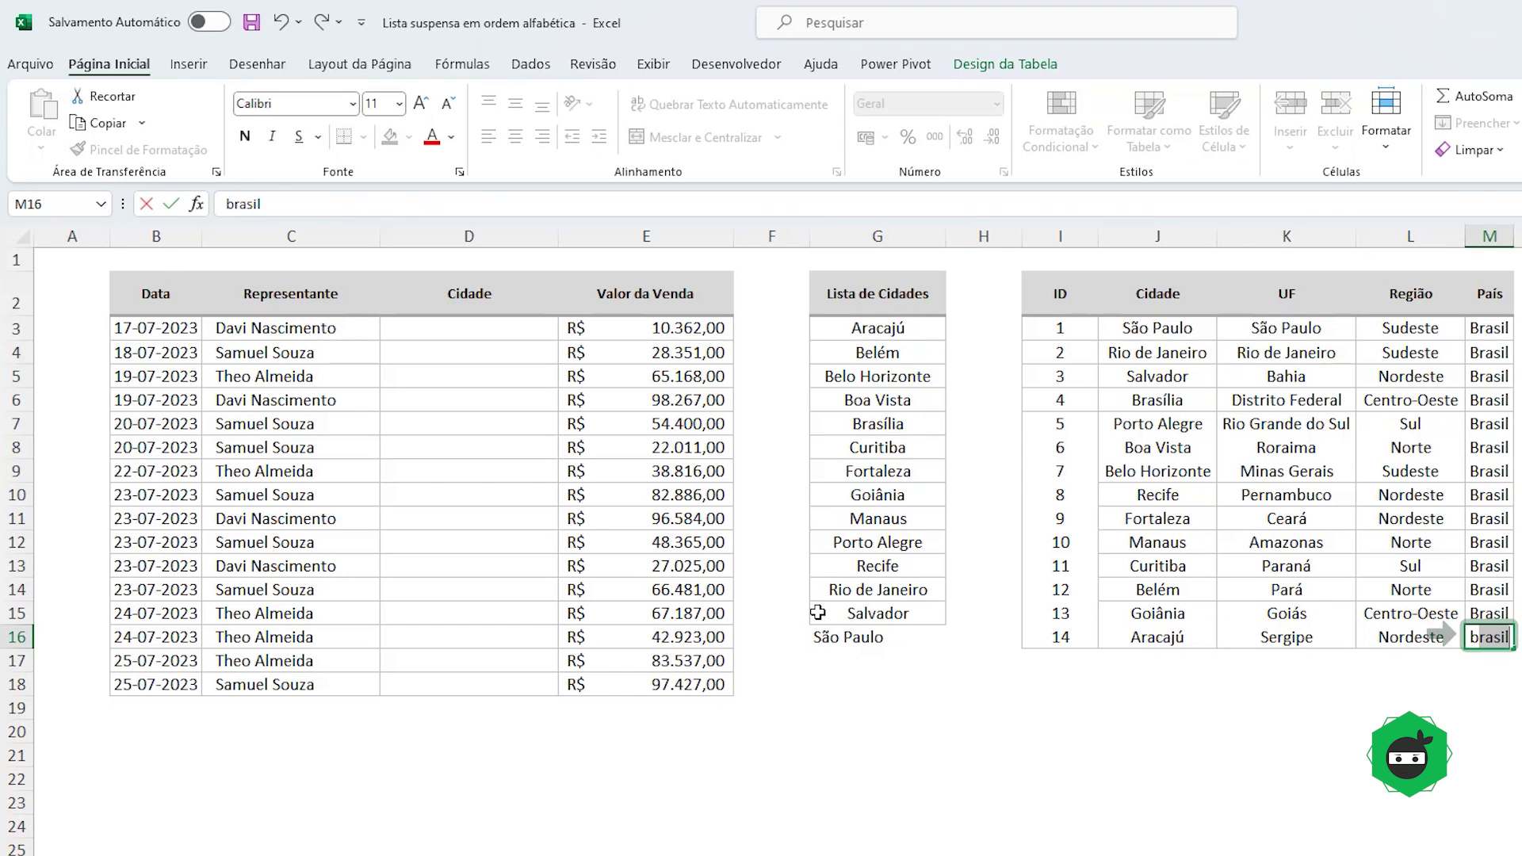
Step: Copy Salvador's centred formatting onto São Paulo at the end of the sorted list
left_click(821, 613)
left_click(120, 156)
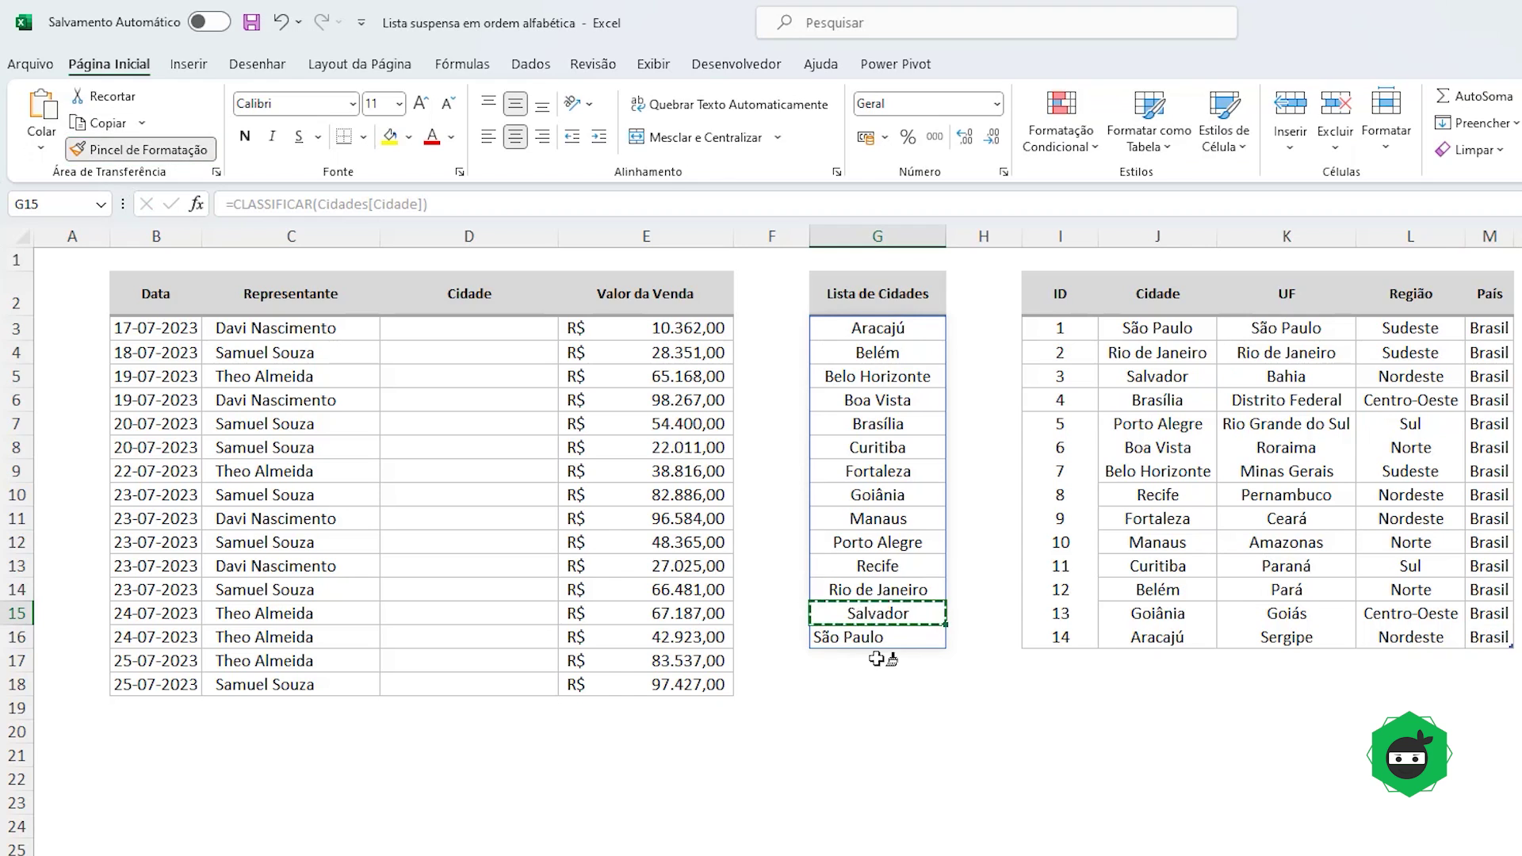
left_click(848, 636)
left_click(489, 349)
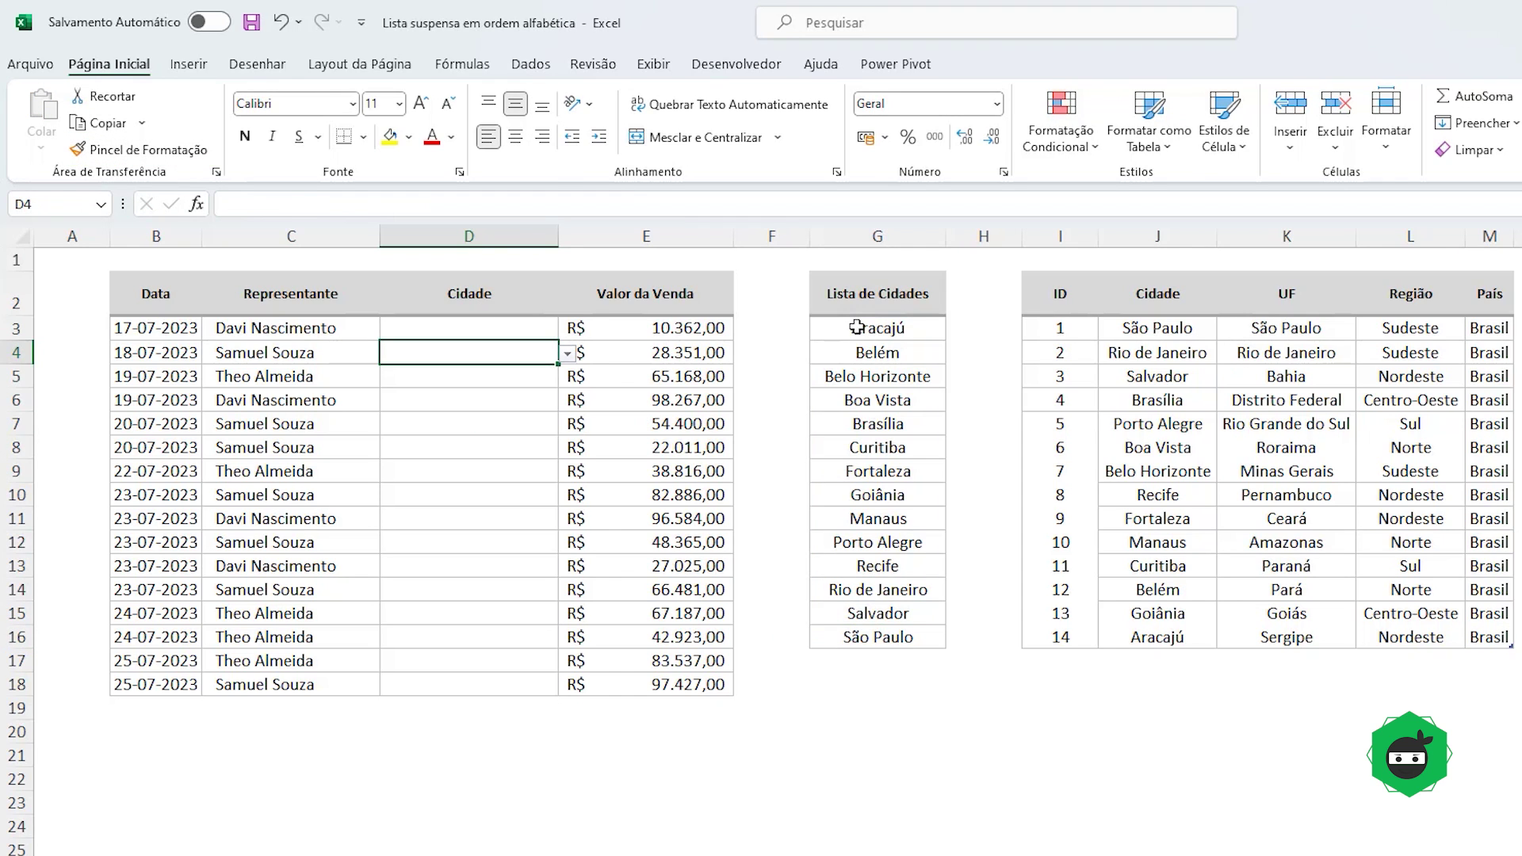
Step: Choose Aracajú from the first sale's Cidade drop-down in D3
left_click_drag(856, 326, 876, 631)
left_click(515, 329)
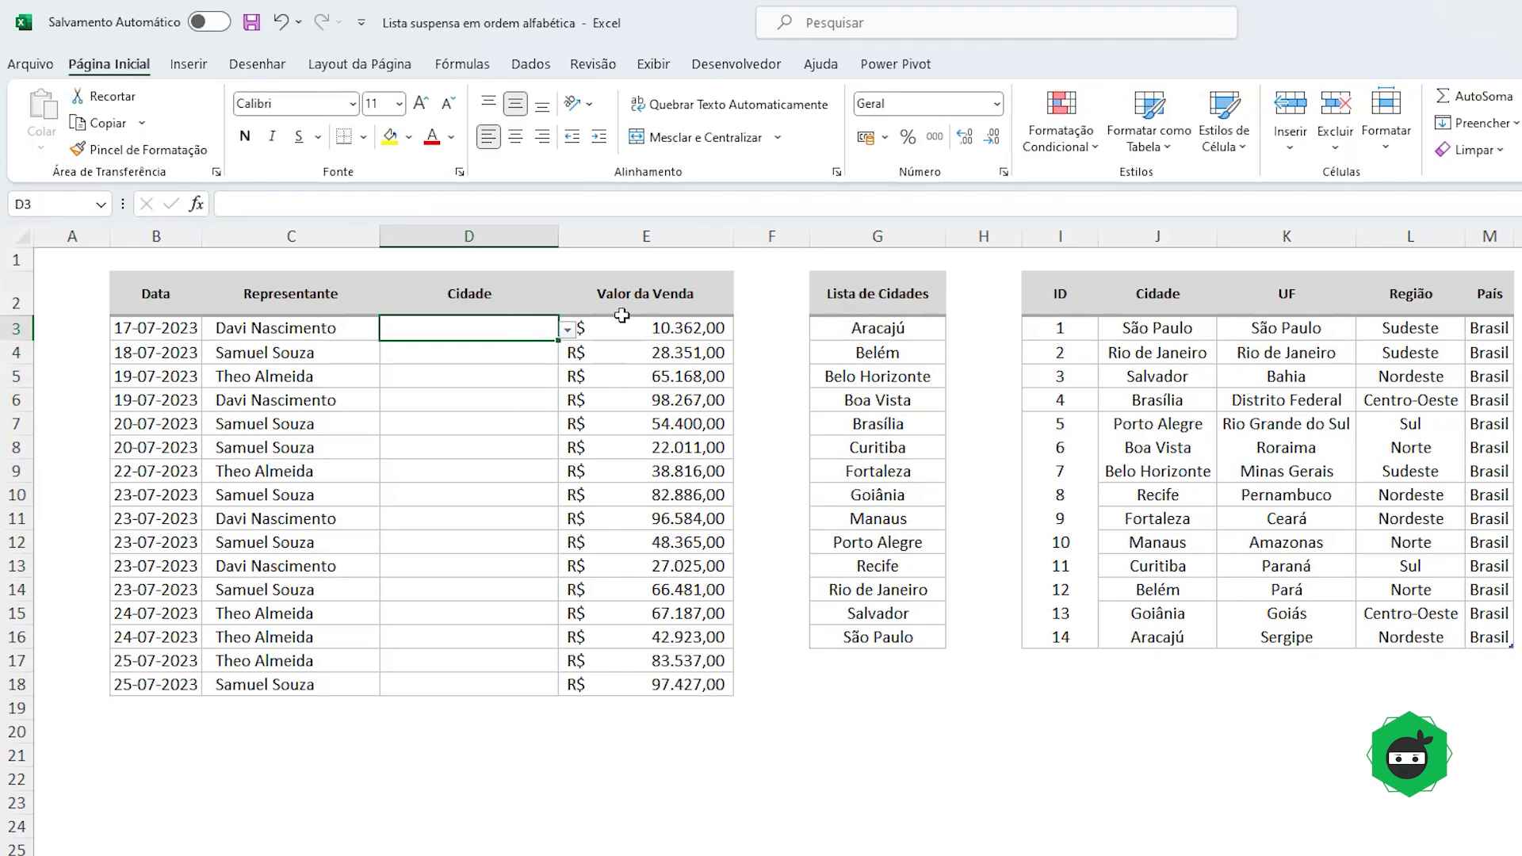
left_click(568, 329)
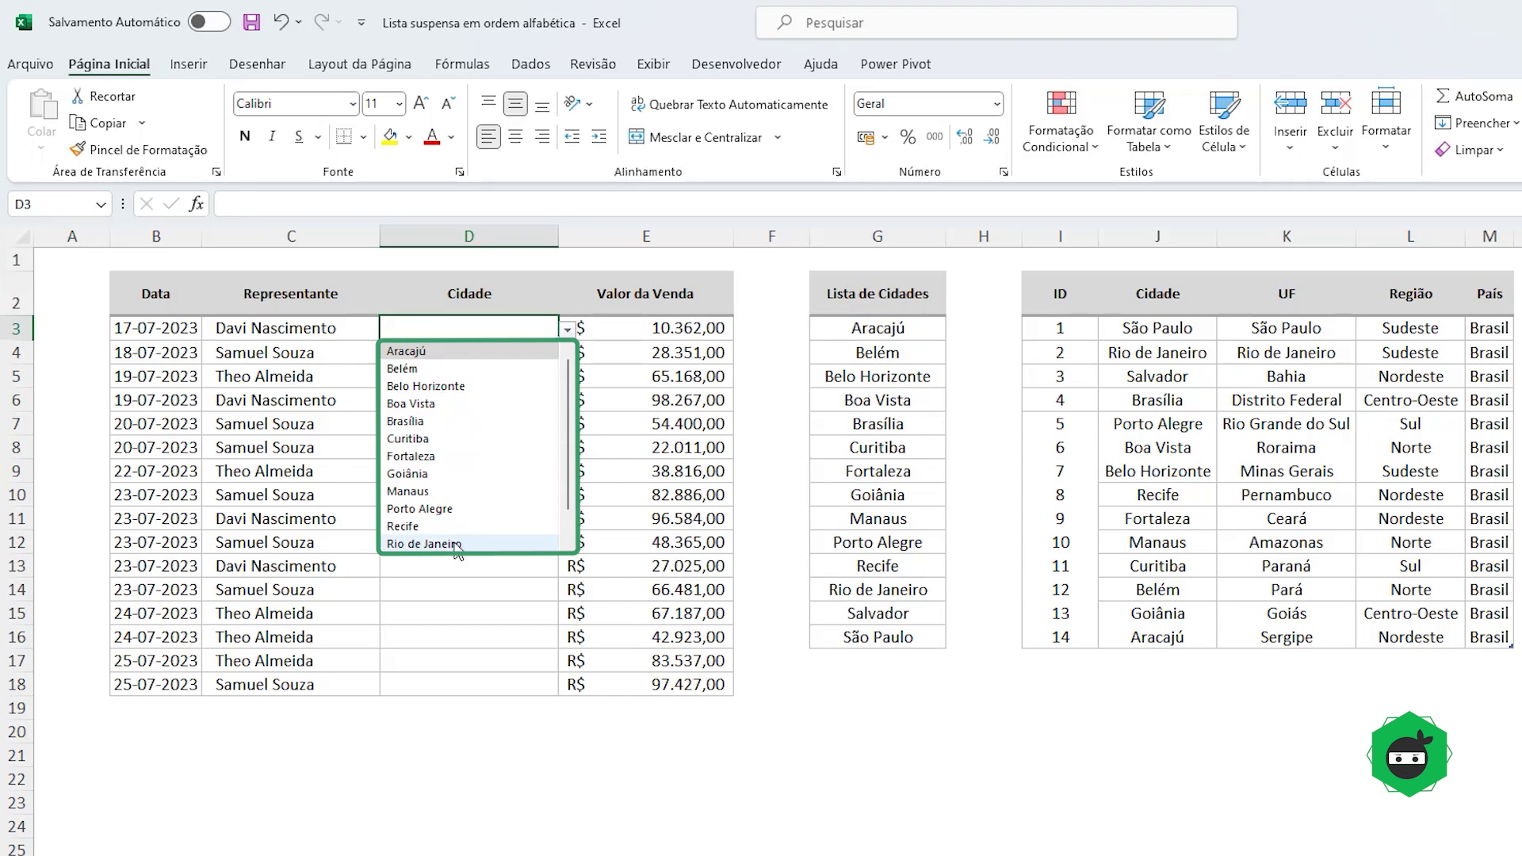
left_click(405, 351)
left_click(553, 454)
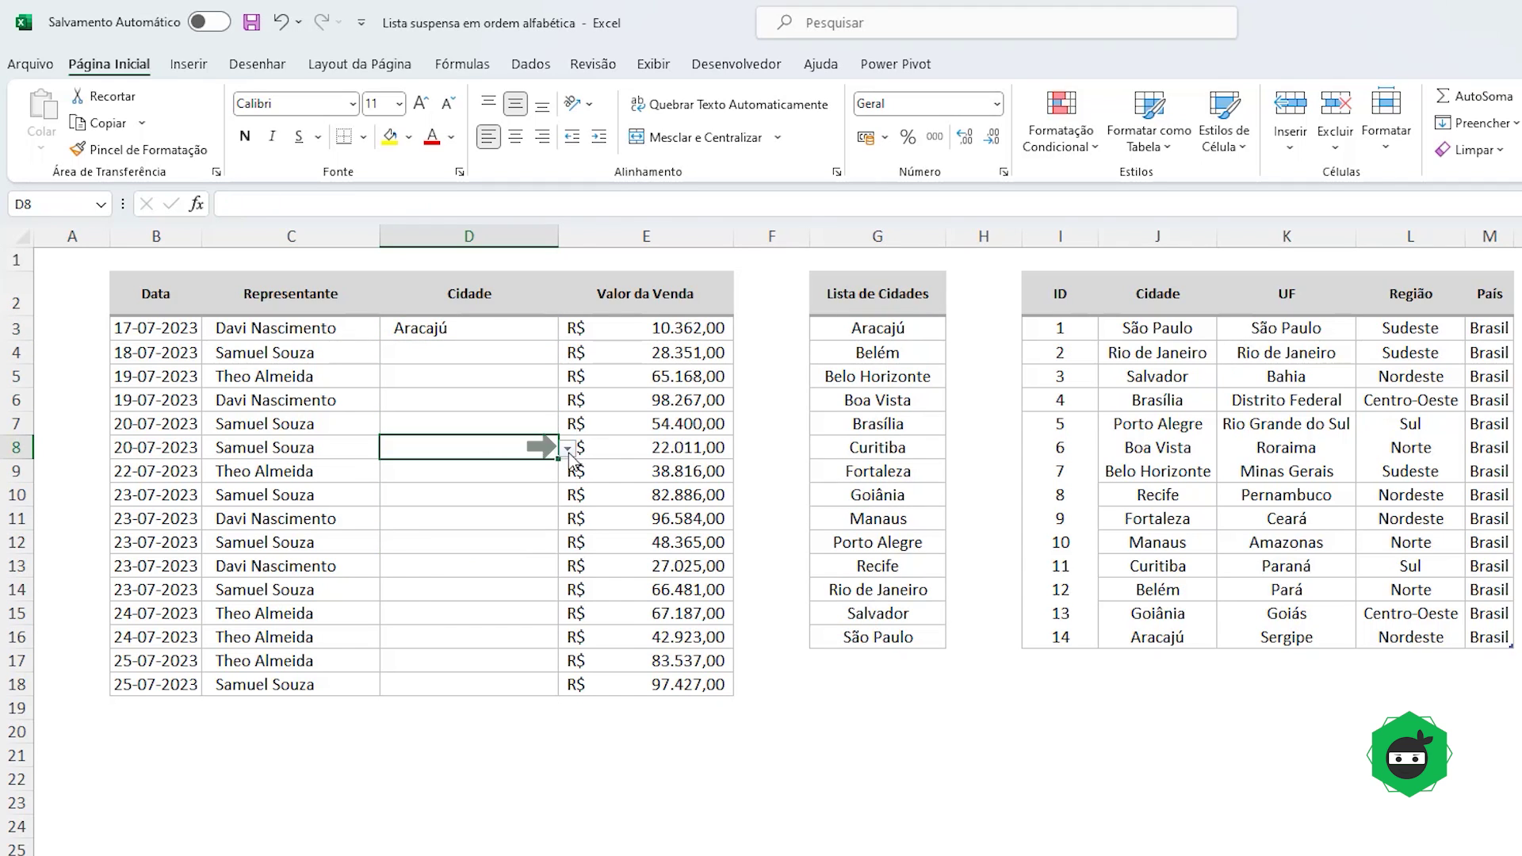
left_click(567, 448)
left_click(452, 358)
left_click(388, 331)
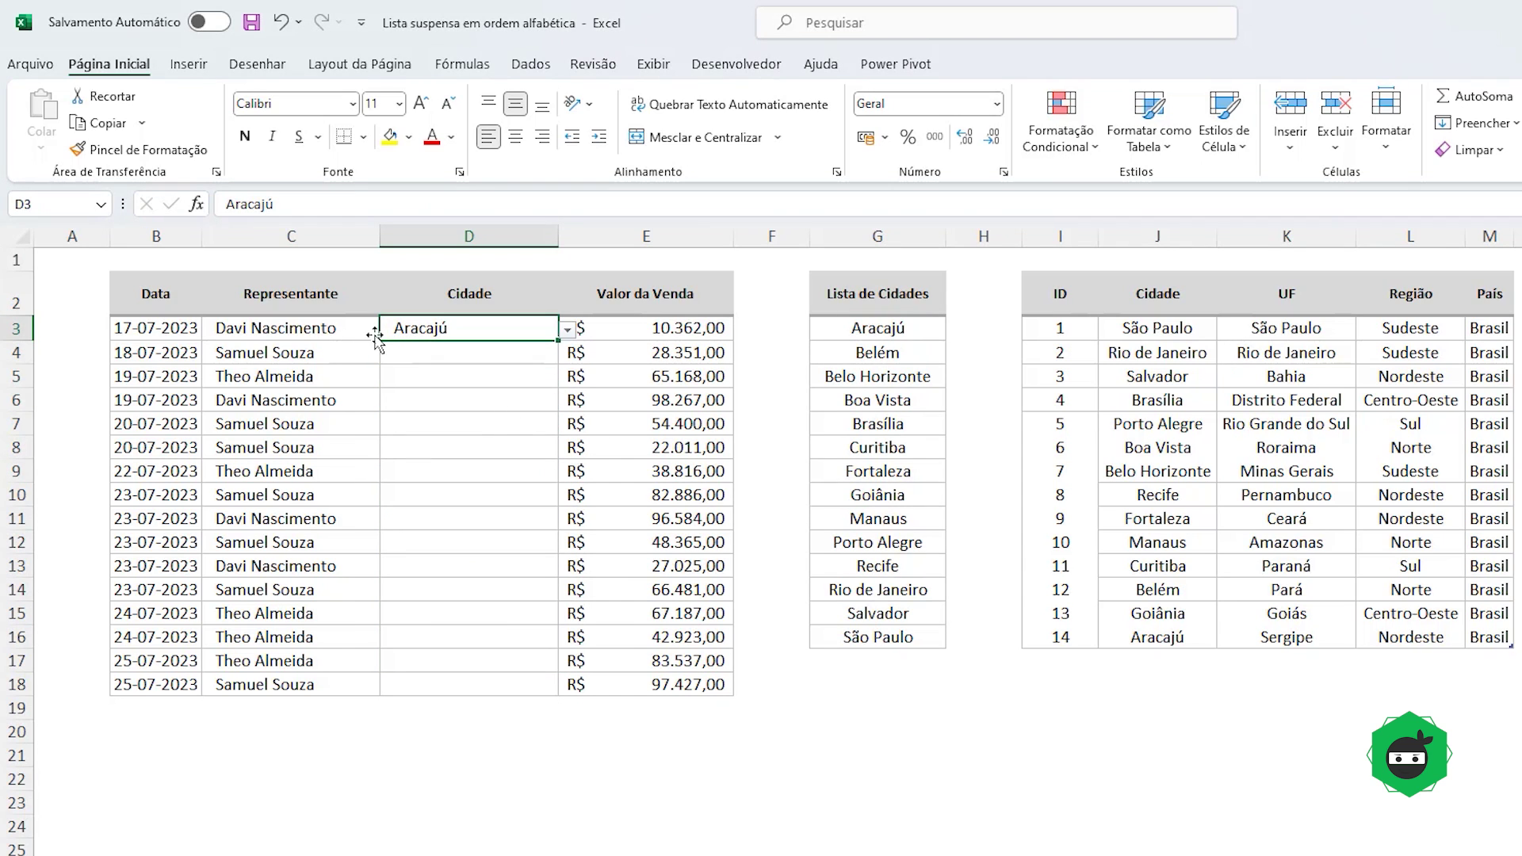
left_click(568, 332)
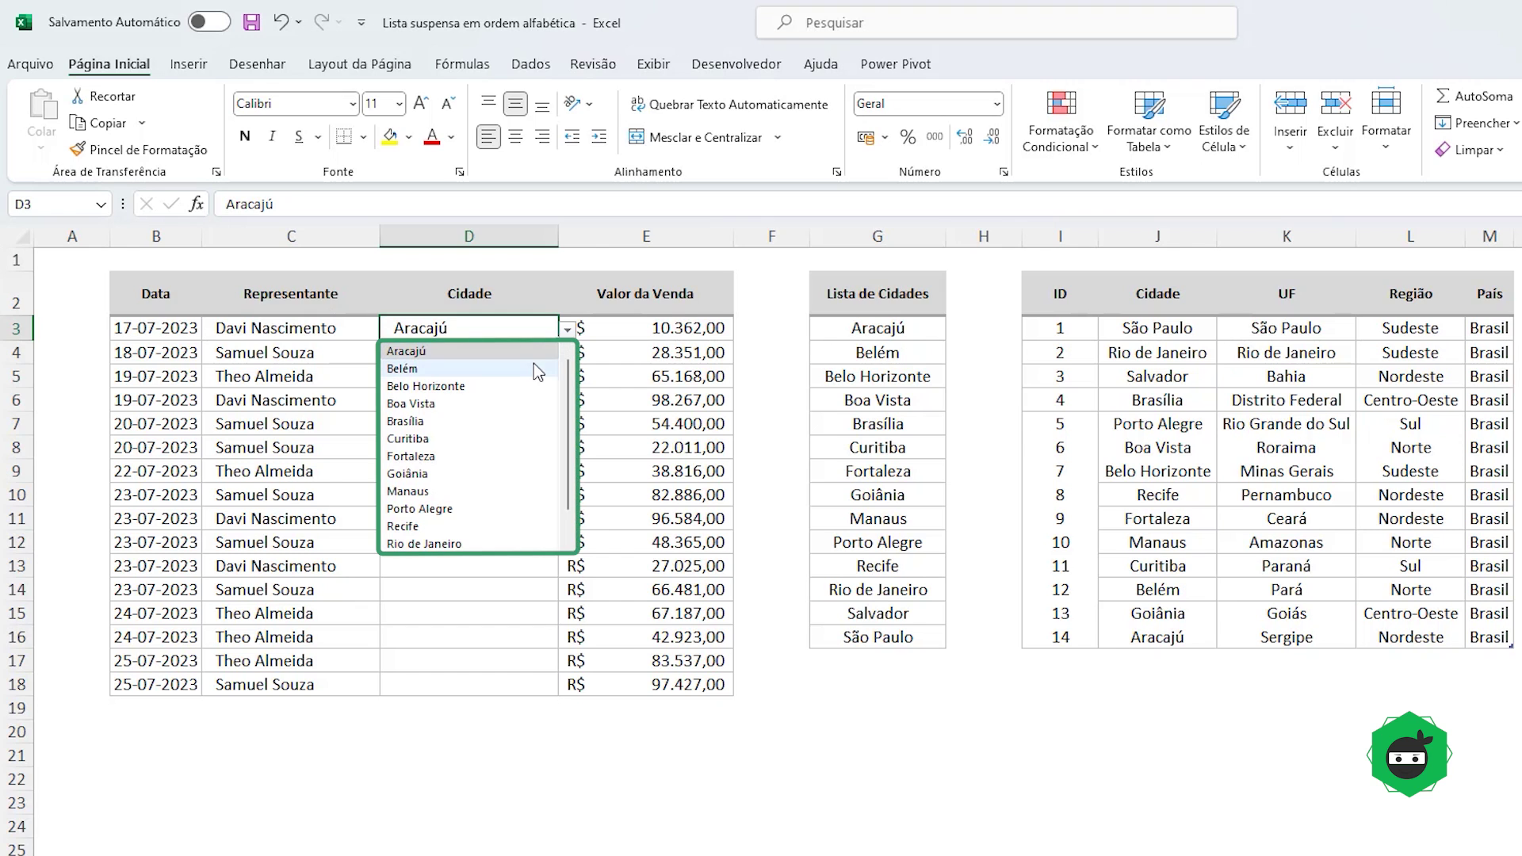
left_click(400, 295)
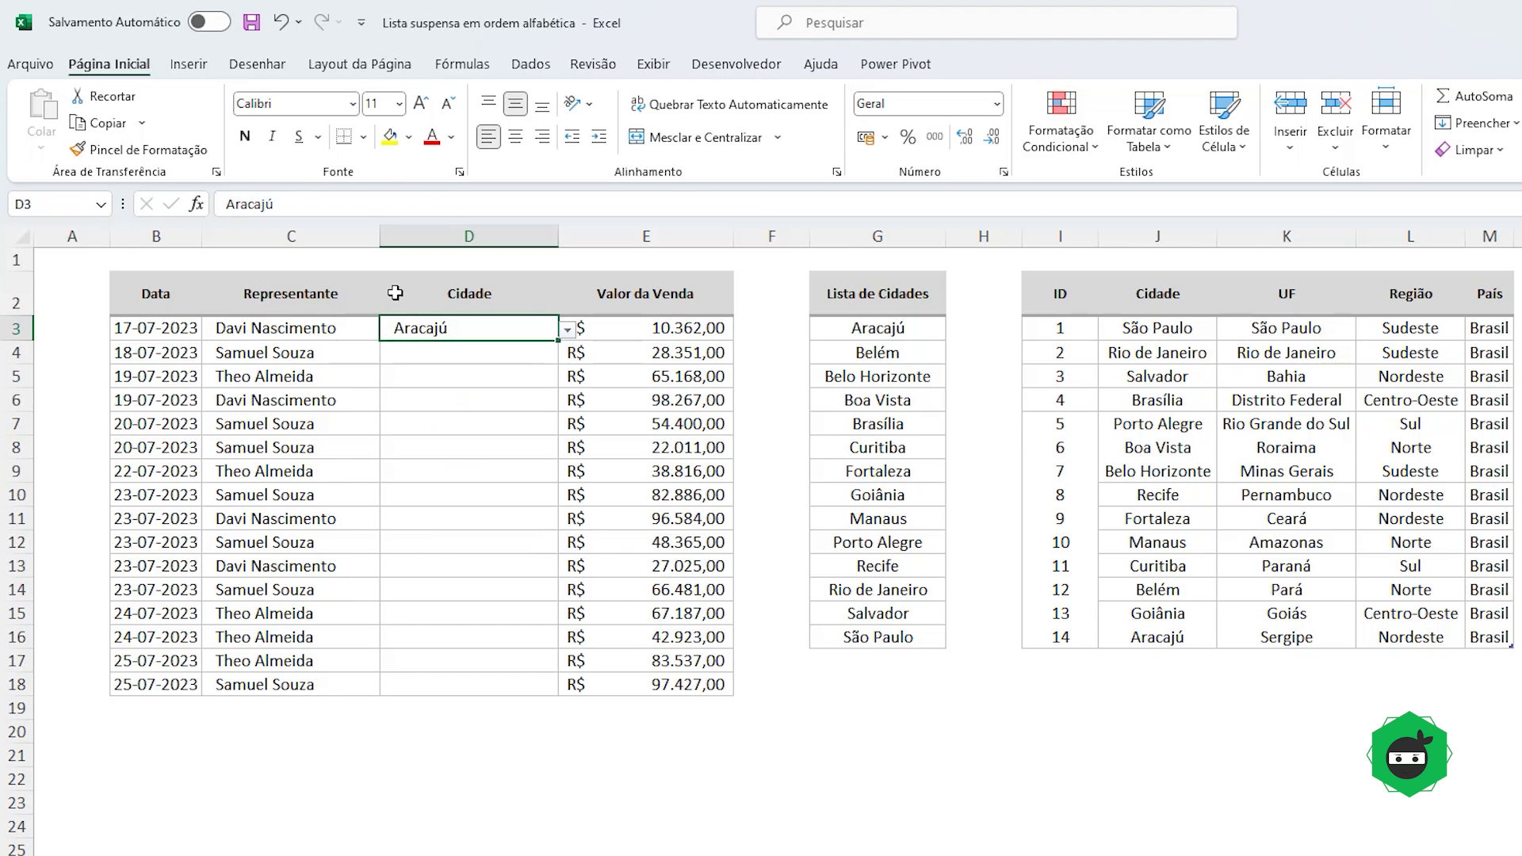
Step: Insert a blank column before Valor da Venda
left_click(457, 333)
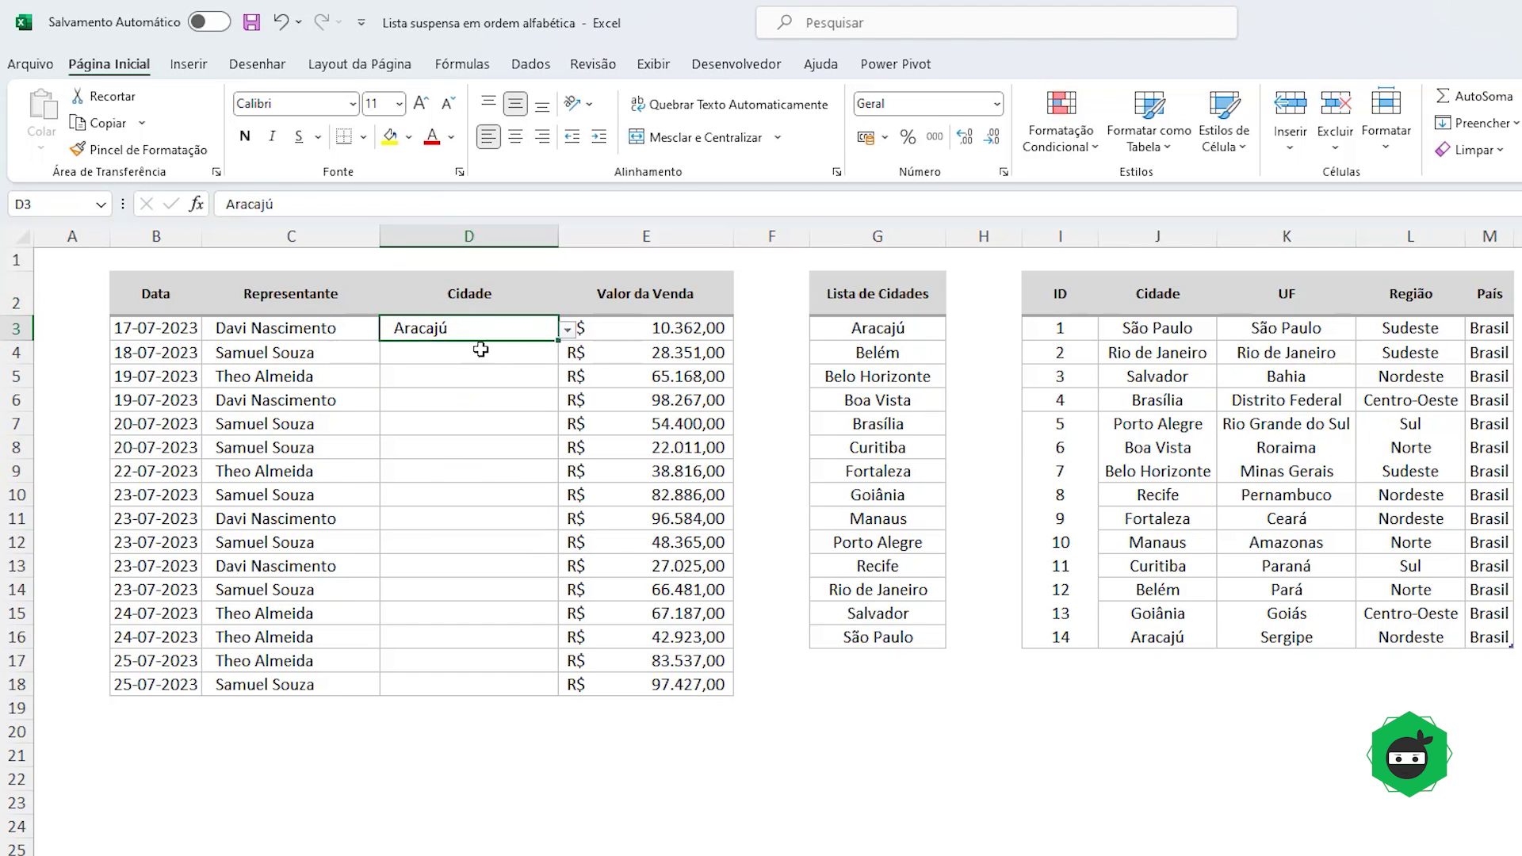
left_click(613, 236)
key("ctrl+plus")
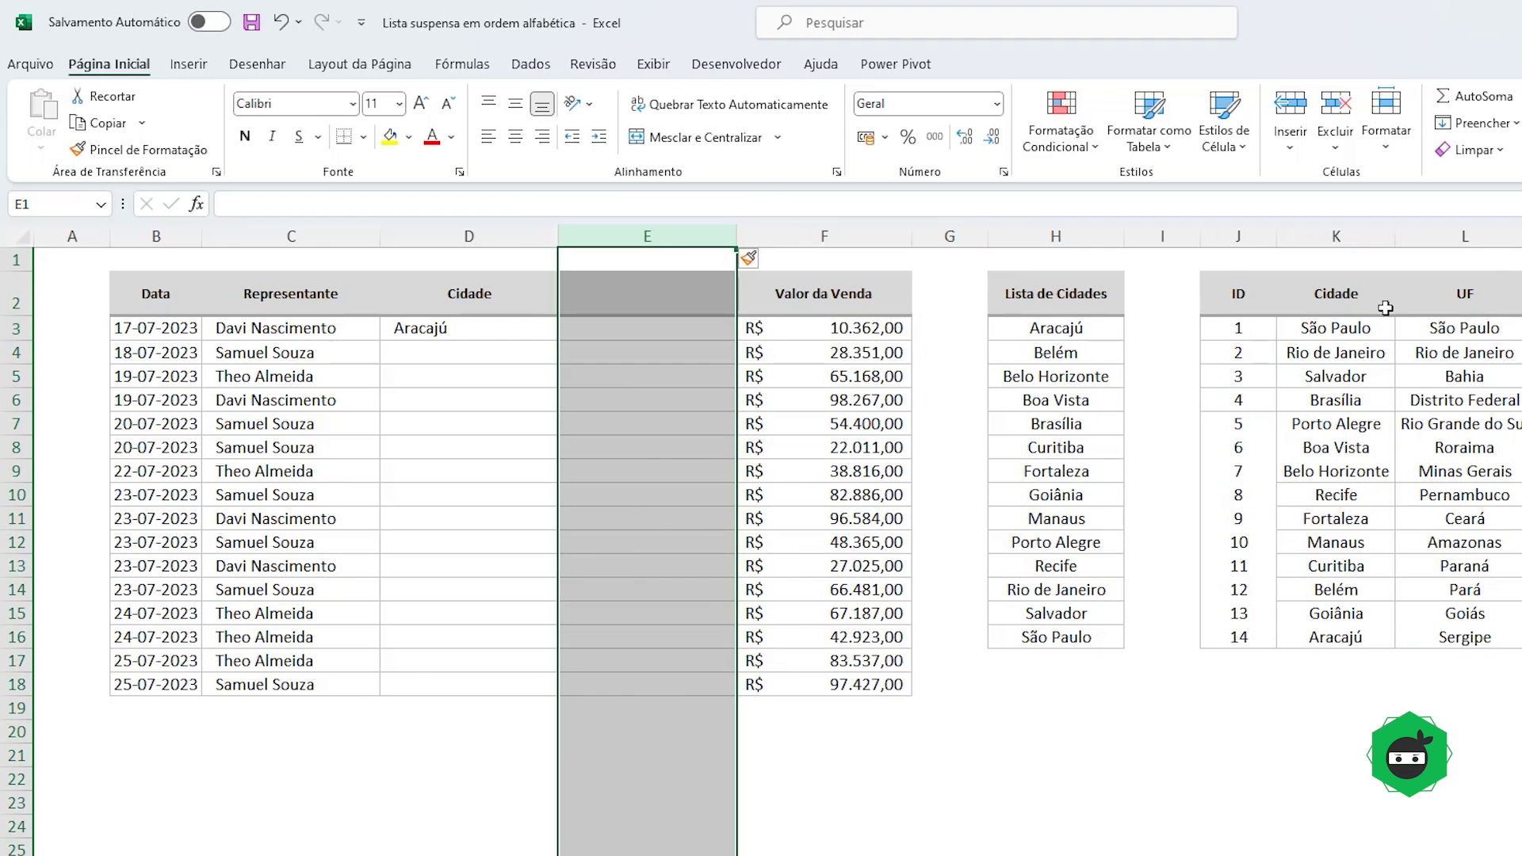
Step: Give E3 list validation sourced from the unsorted Cidade column =$K$3:$K$16
left_click(679, 329)
left_click(531, 63)
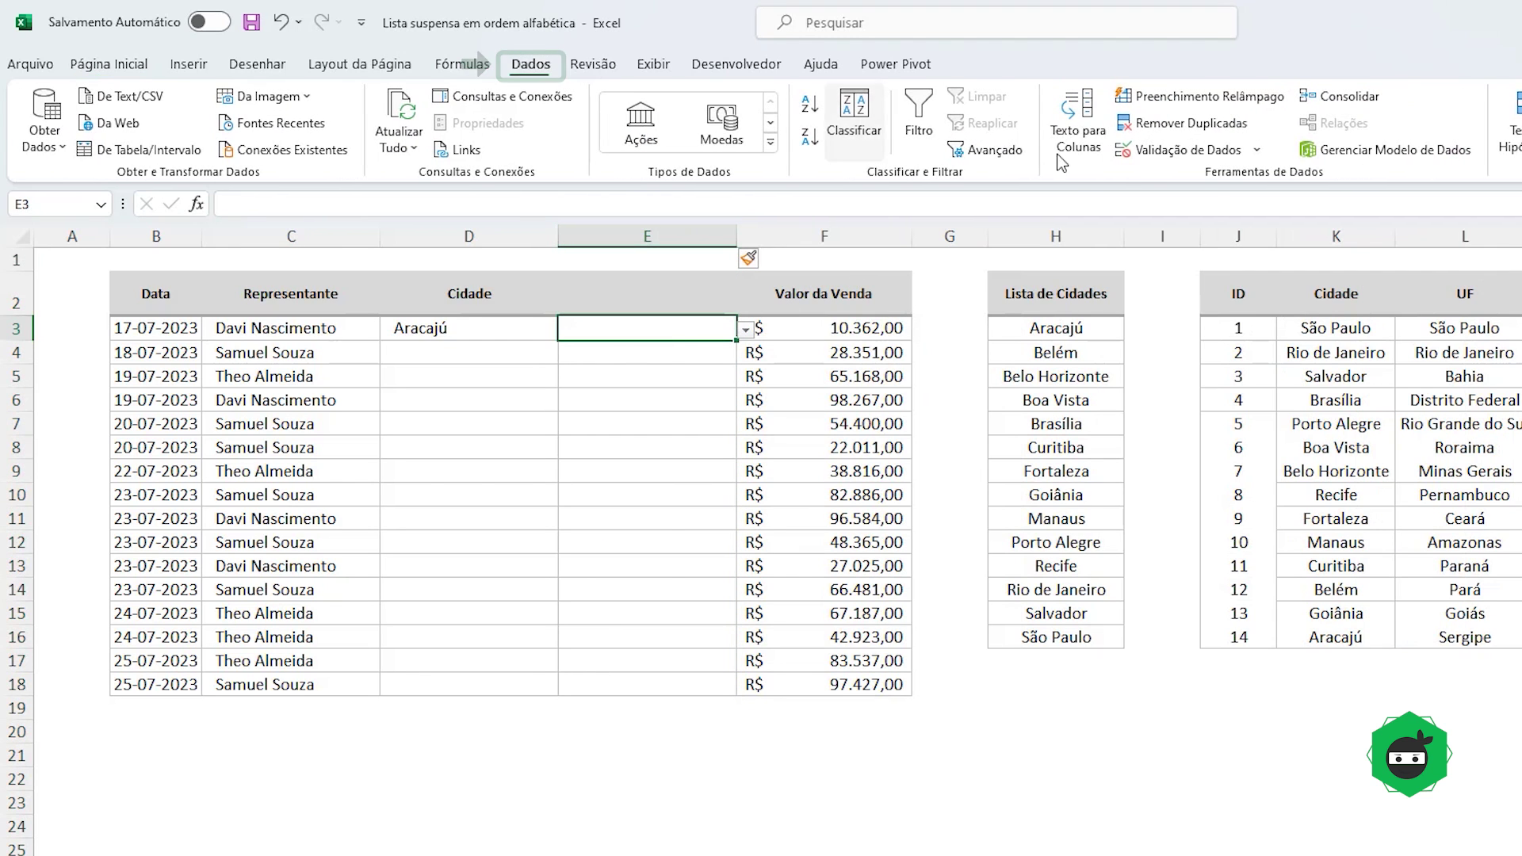
left_click(1187, 150)
left_click(543, 461)
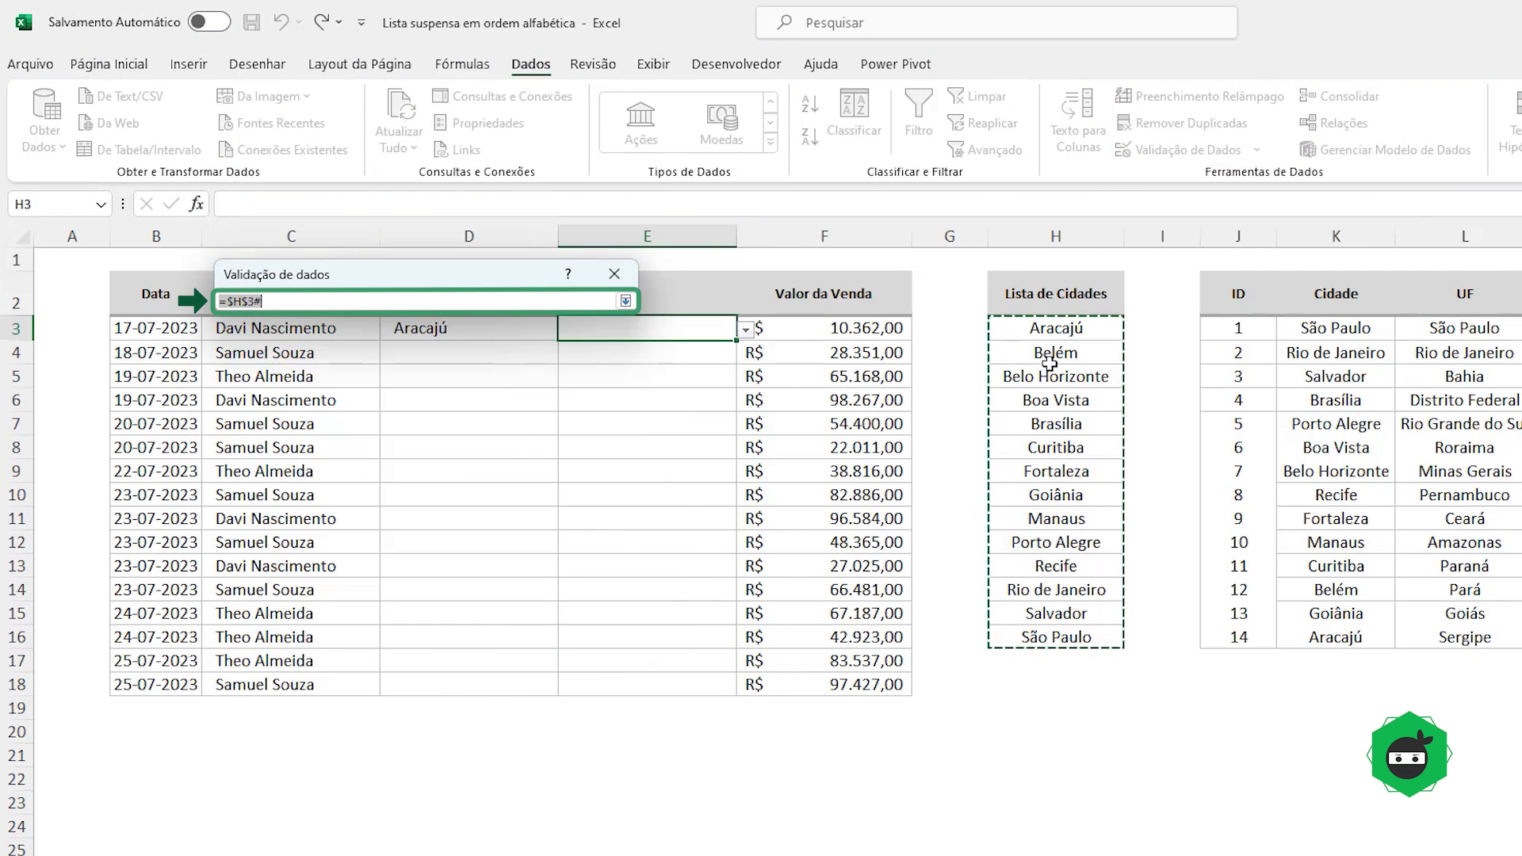
left_click_drag(1335, 327, 1336, 636)
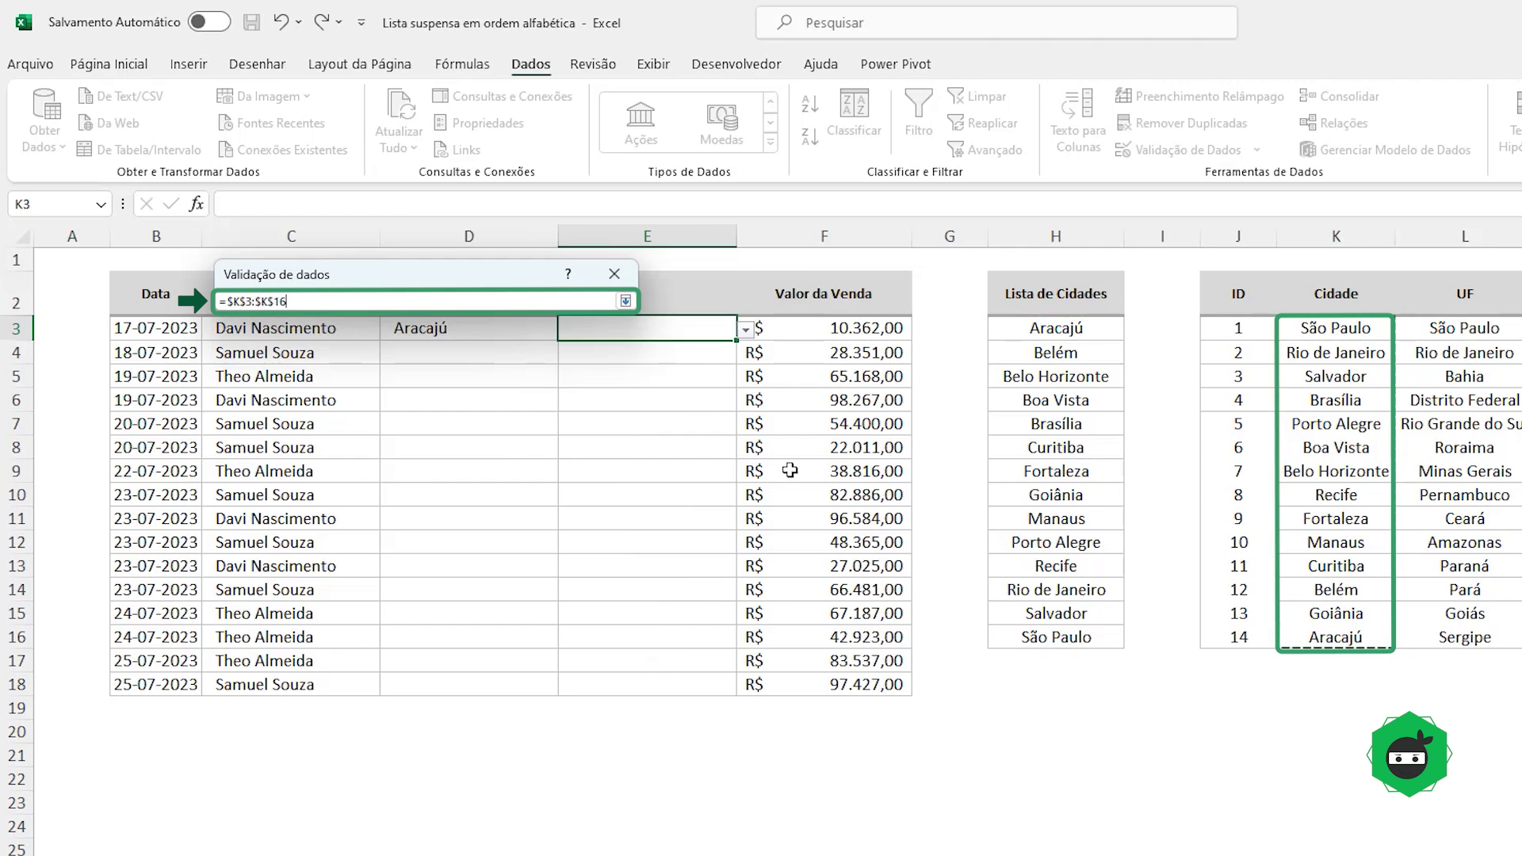
left_click(626, 302)
left_click(504, 569)
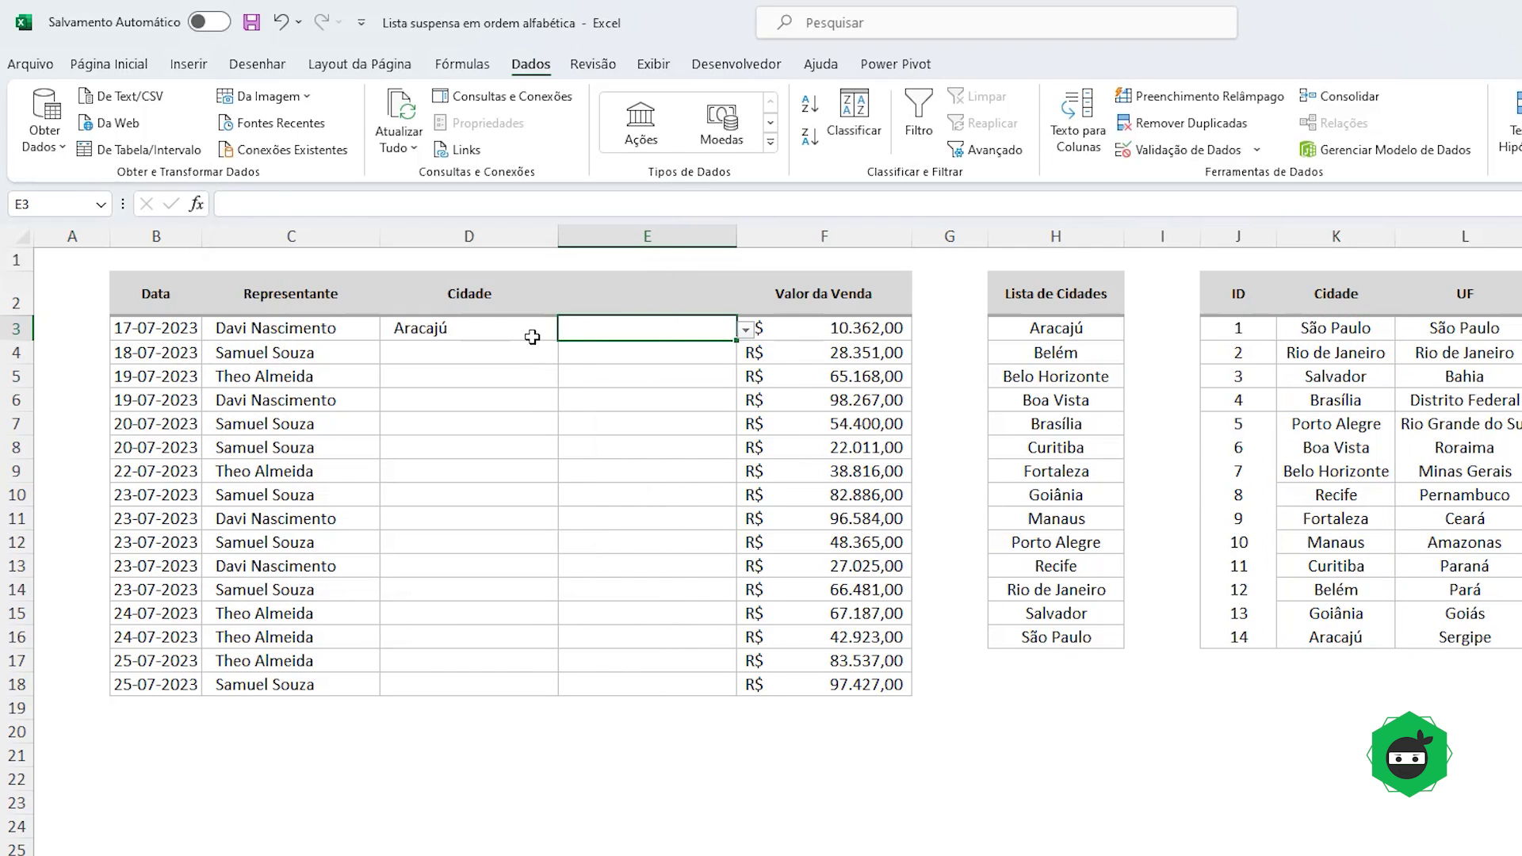
left_click(547, 333)
left_click(562, 333)
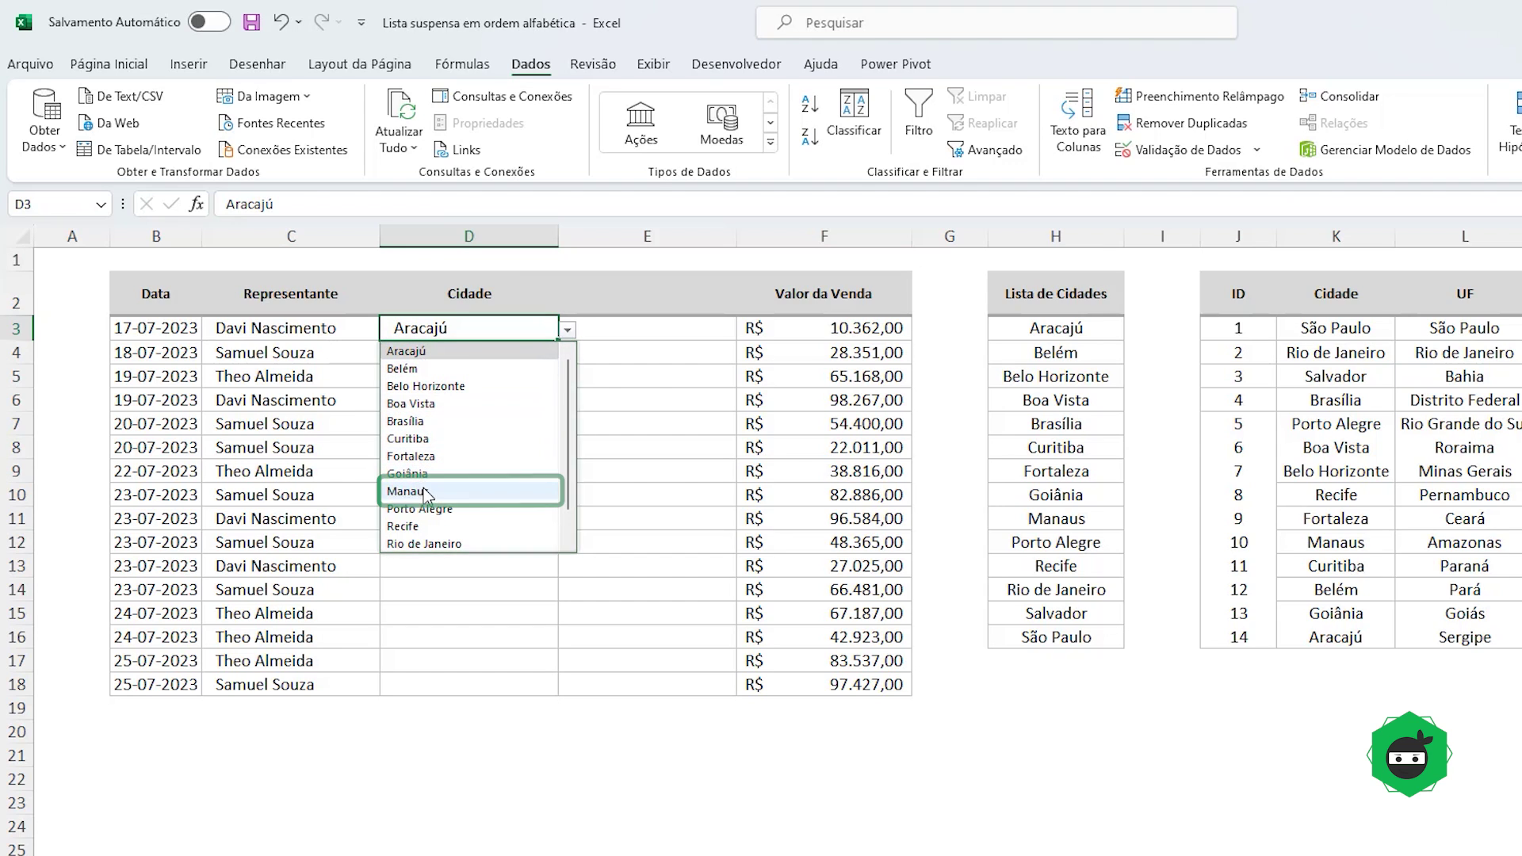
left_click(713, 328)
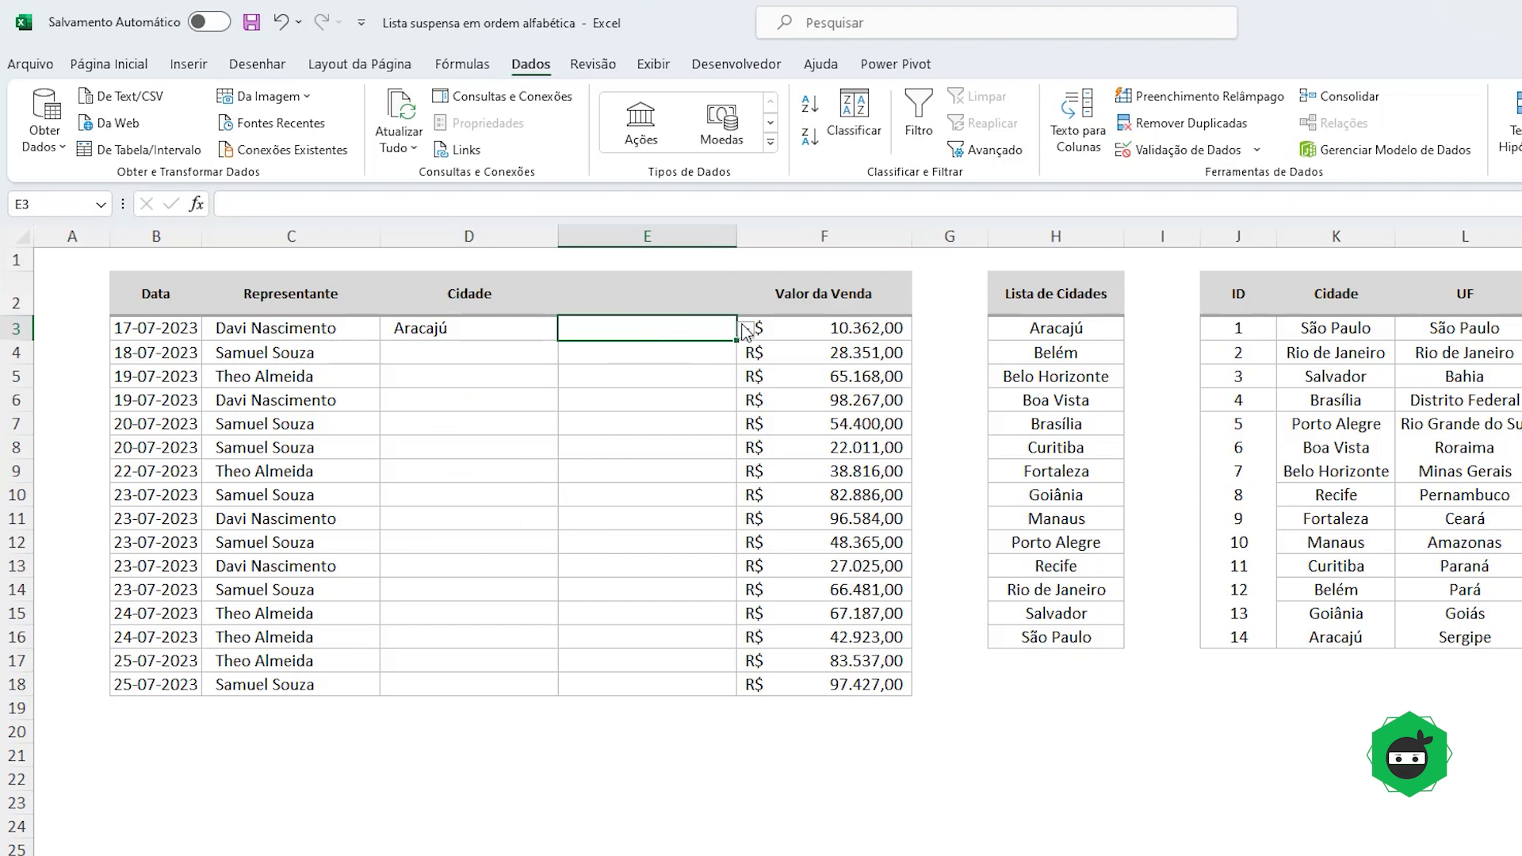
left_click(745, 329)
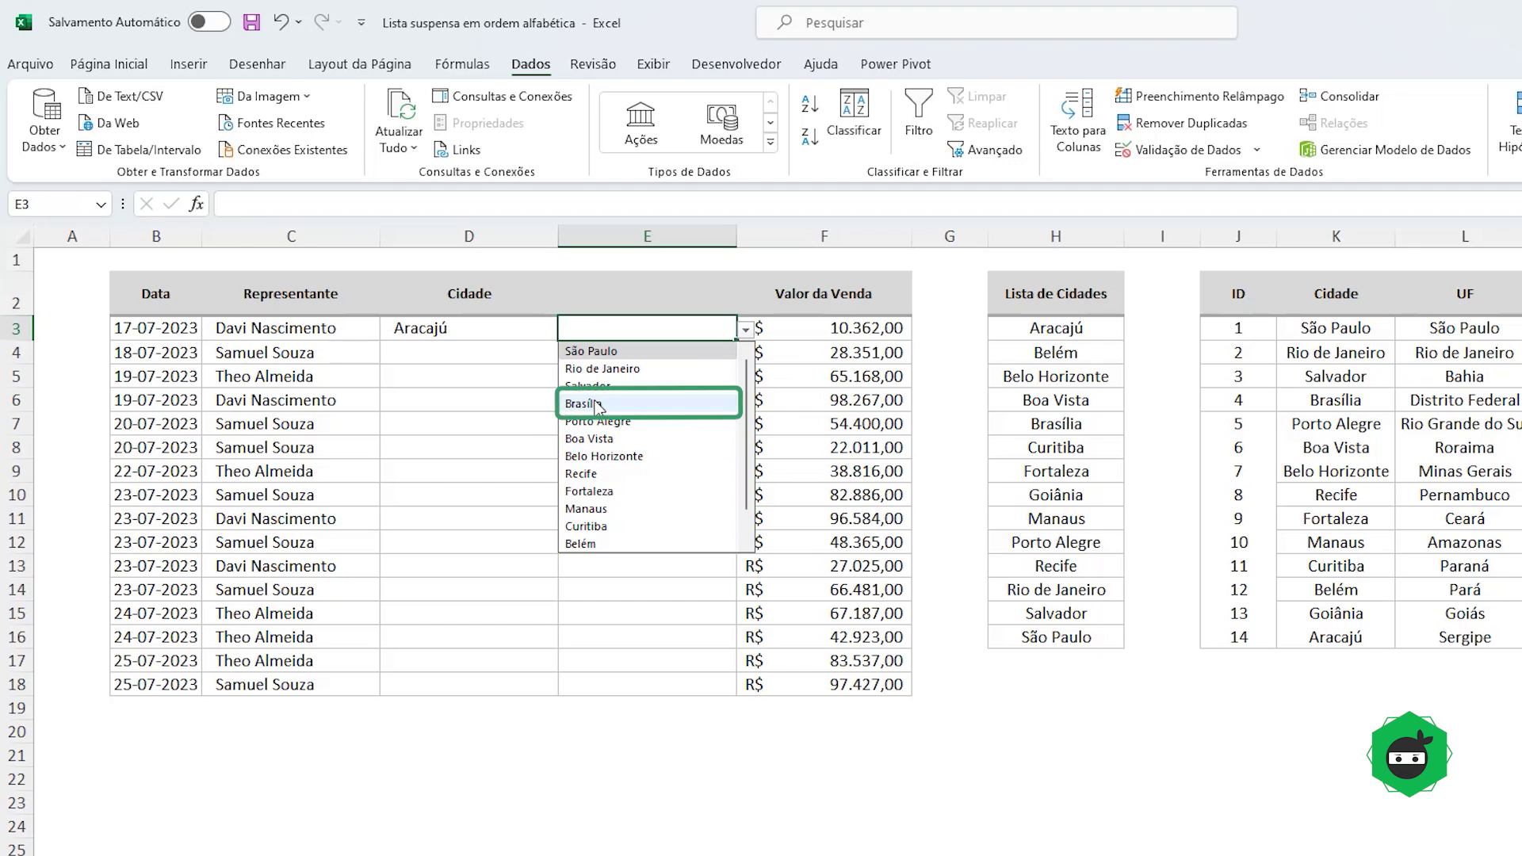
left_click(567, 329)
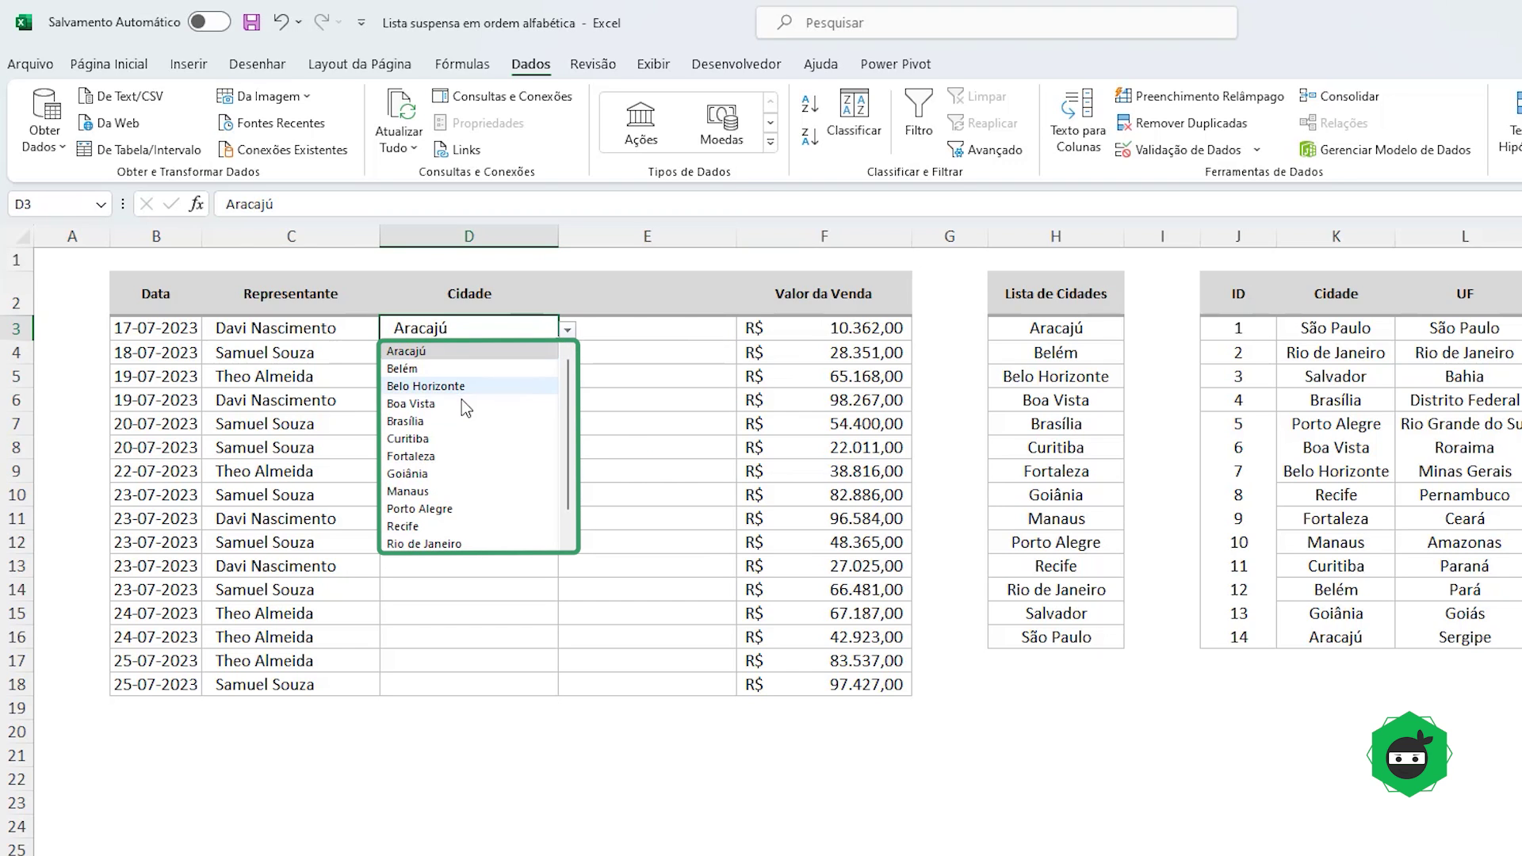
left_click(625, 335)
key("alt+Down")
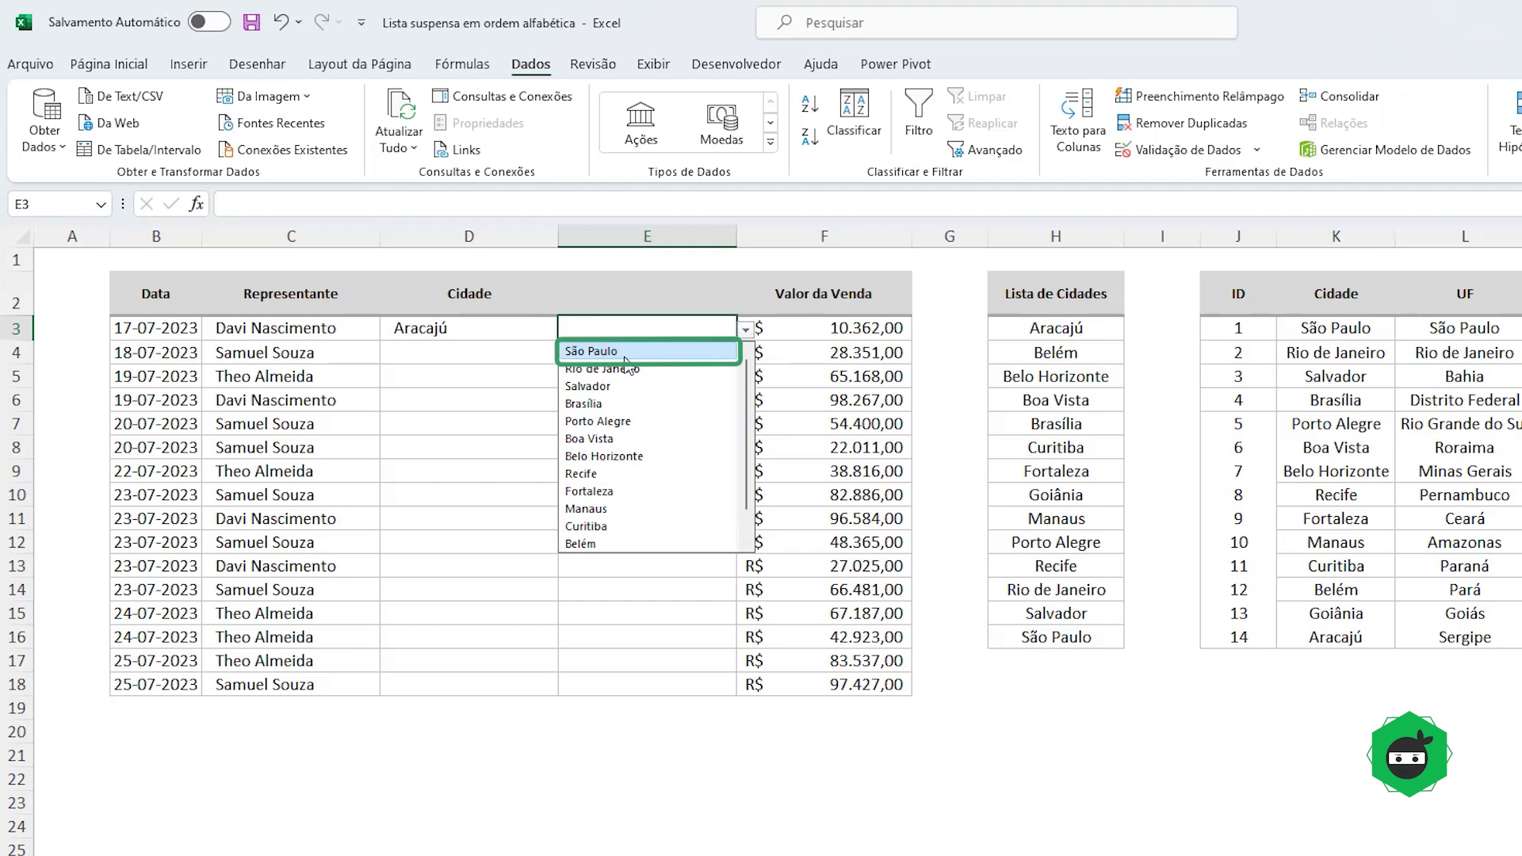
left_click(541, 322)
left_click(568, 329)
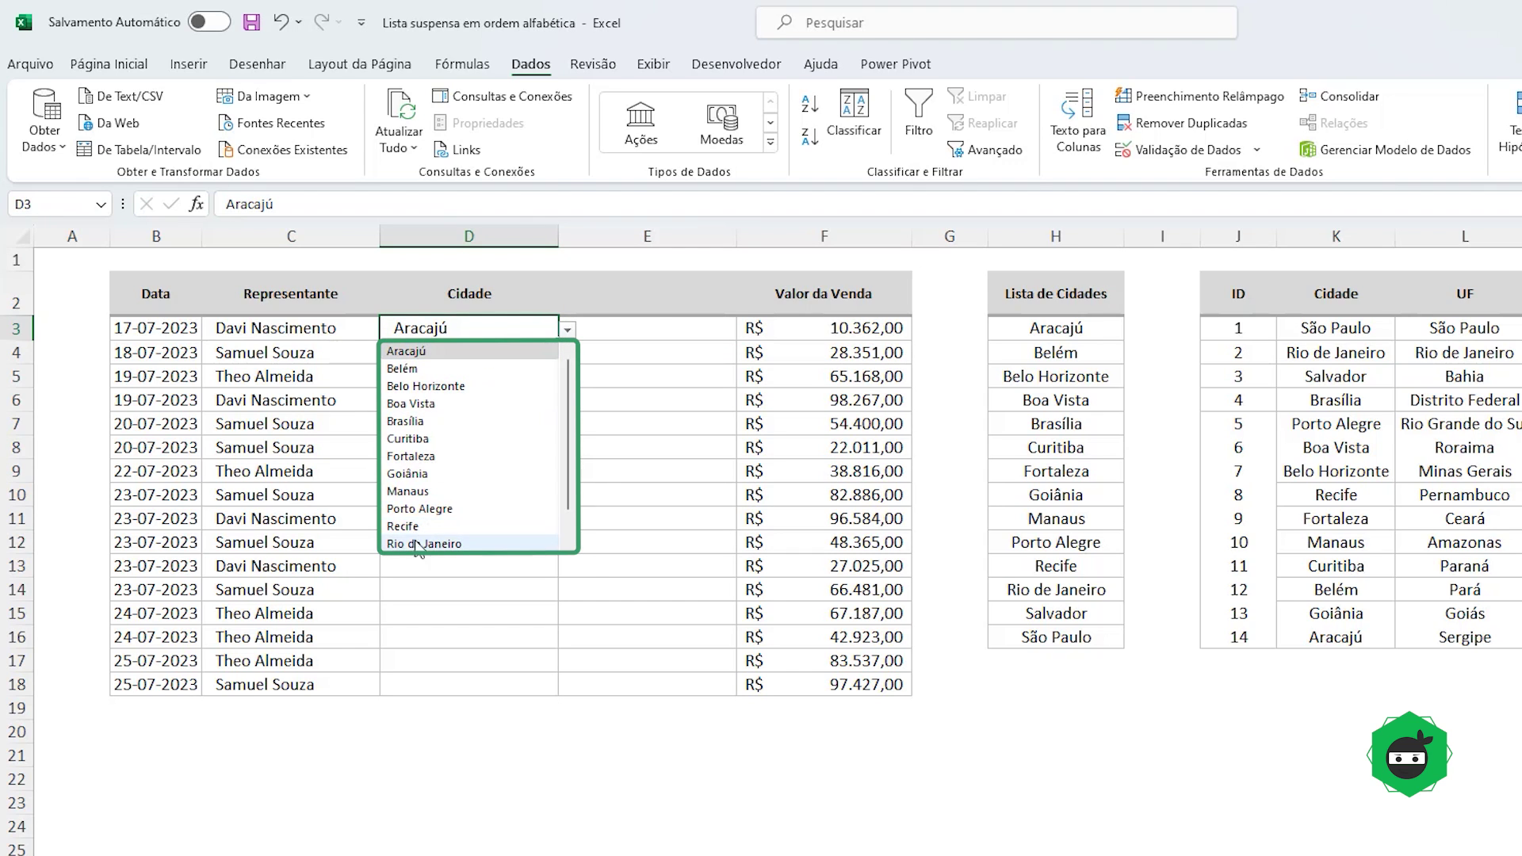
scroll(432, 483, "down", 1)
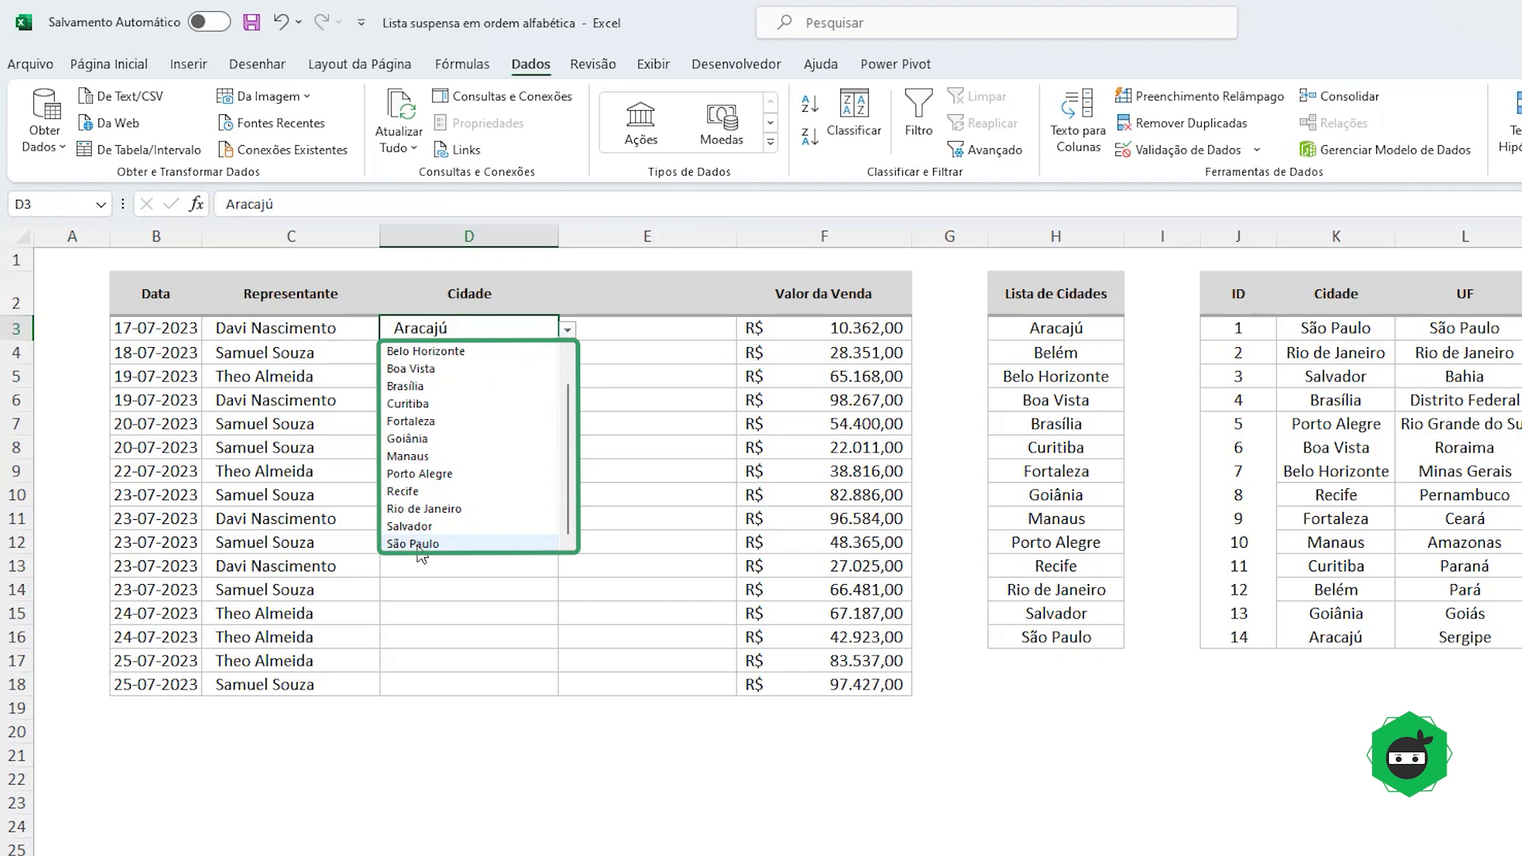
left_click(639, 314)
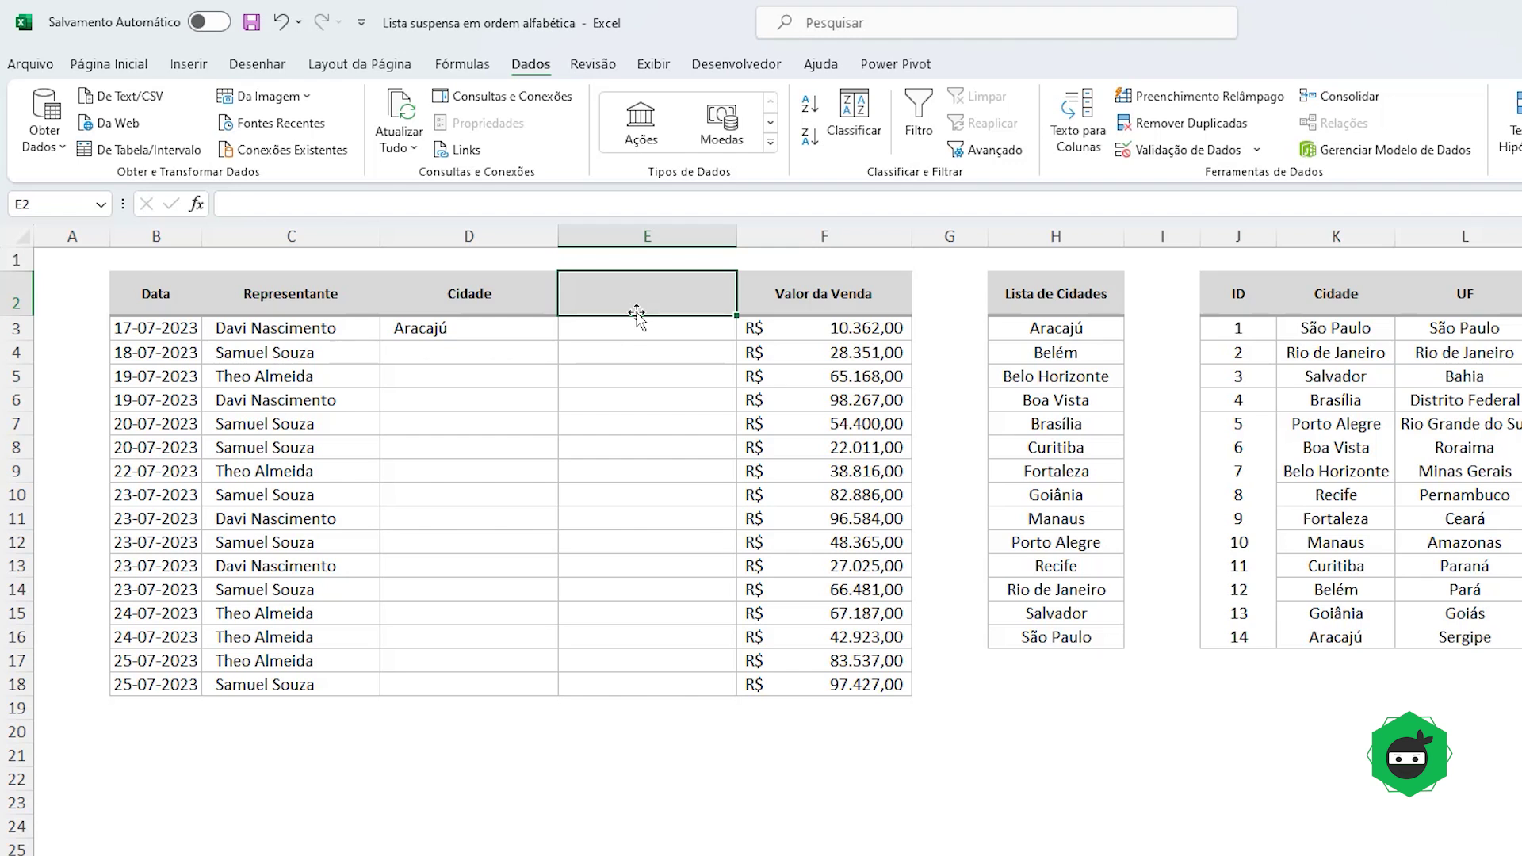
Step: Delete temporary test column E so Valor da Venda sits beside Cidade, then save the workbook
left_click(637, 235)
key("ctrl+minus")
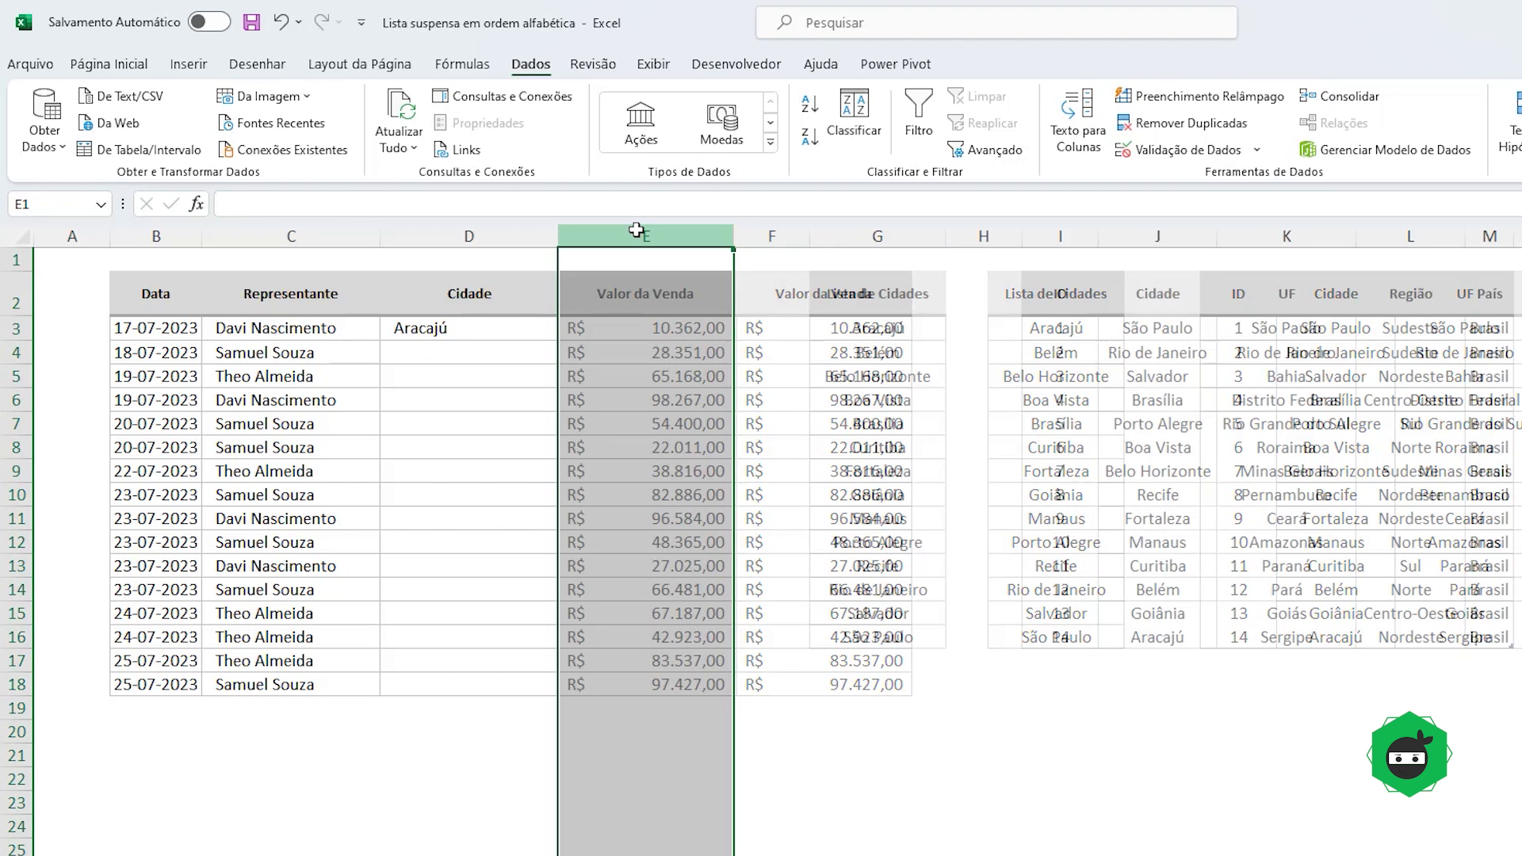
left_click(131, 304)
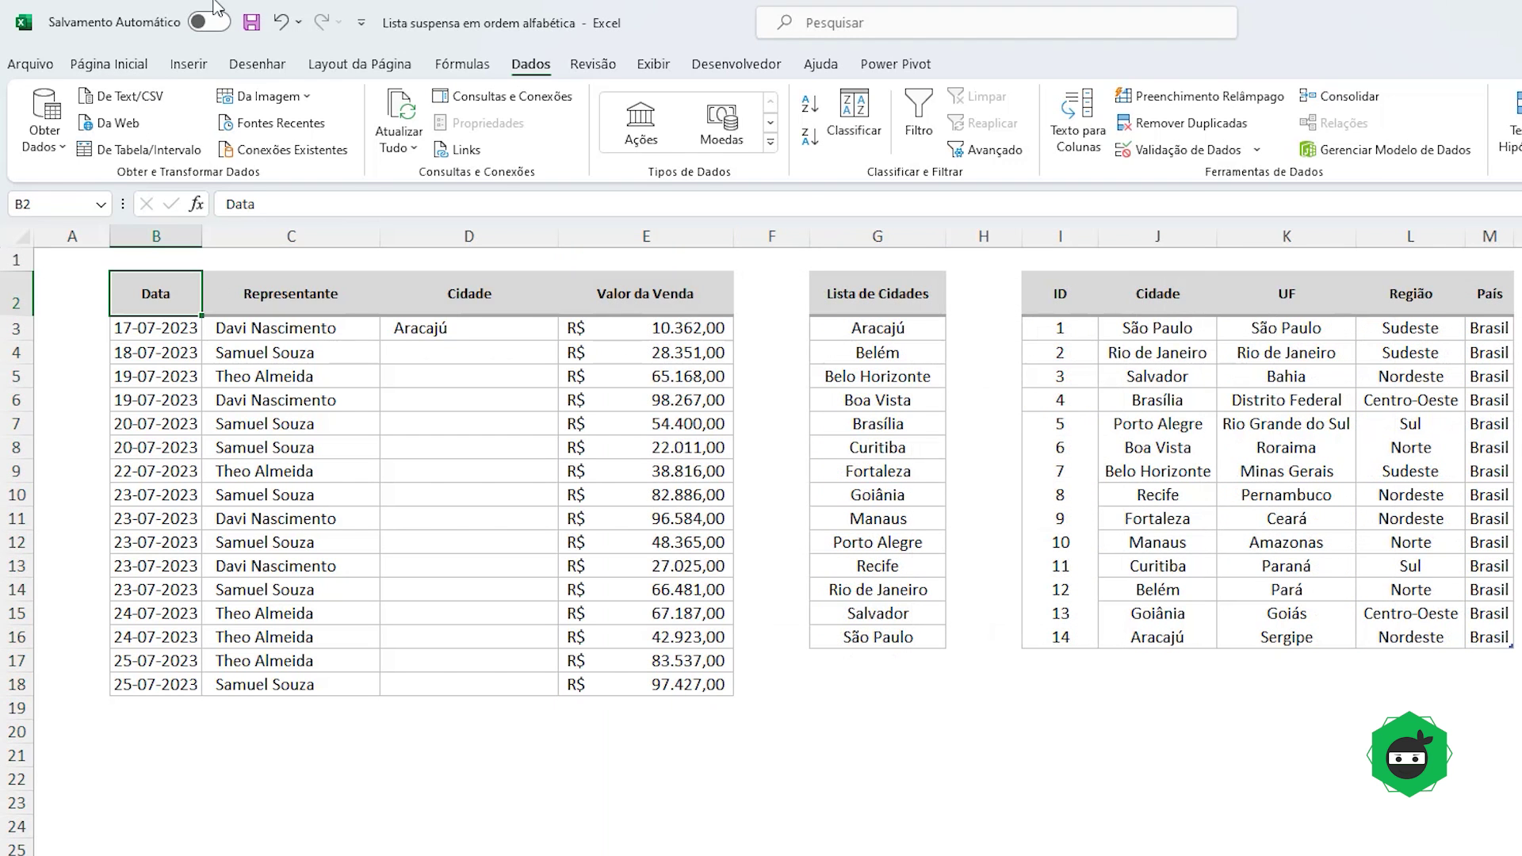
left_click(254, 23)
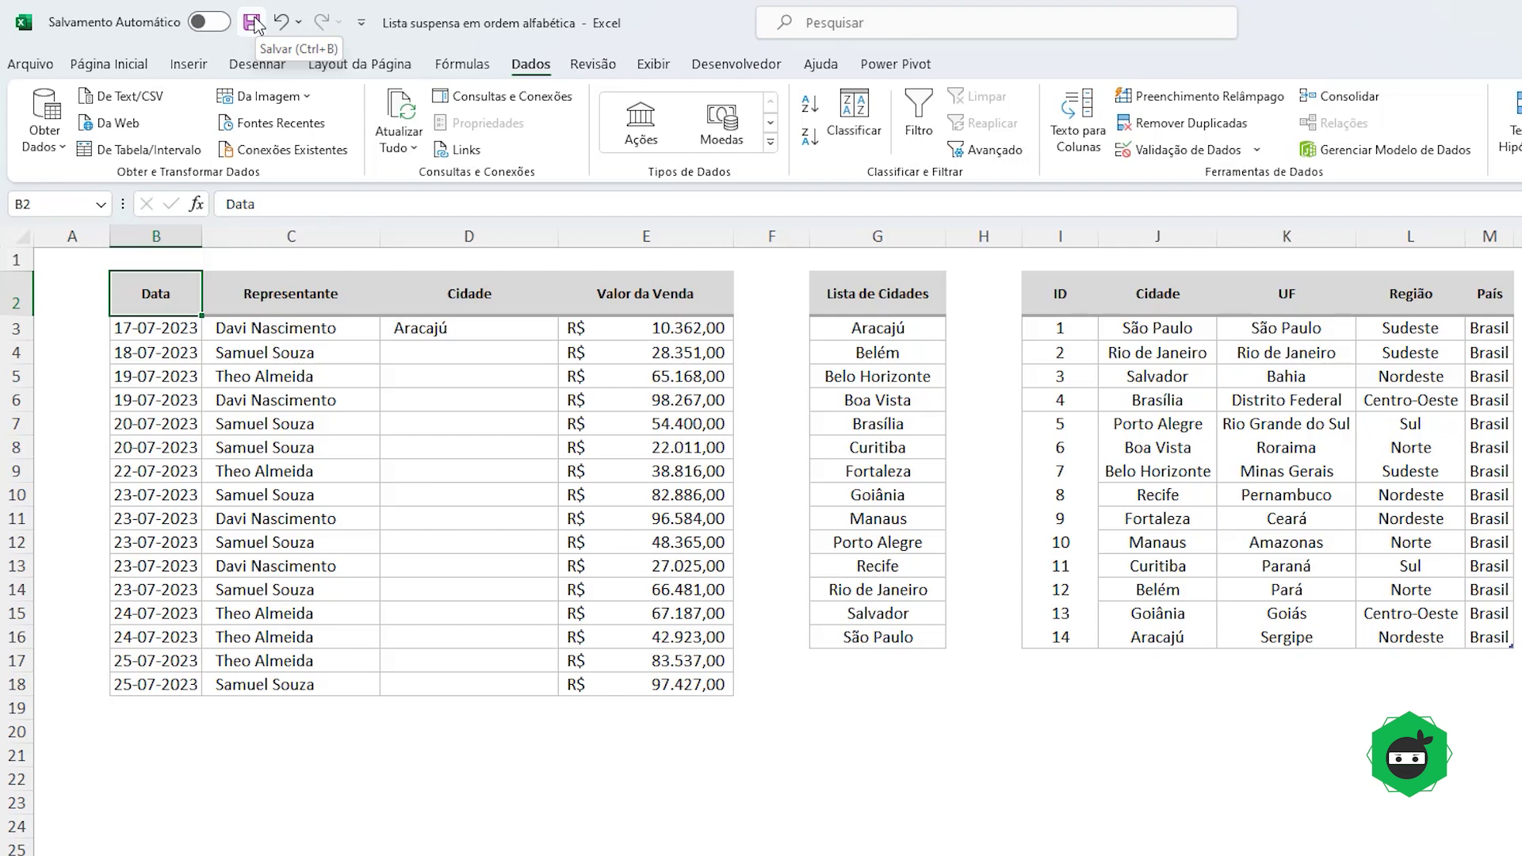